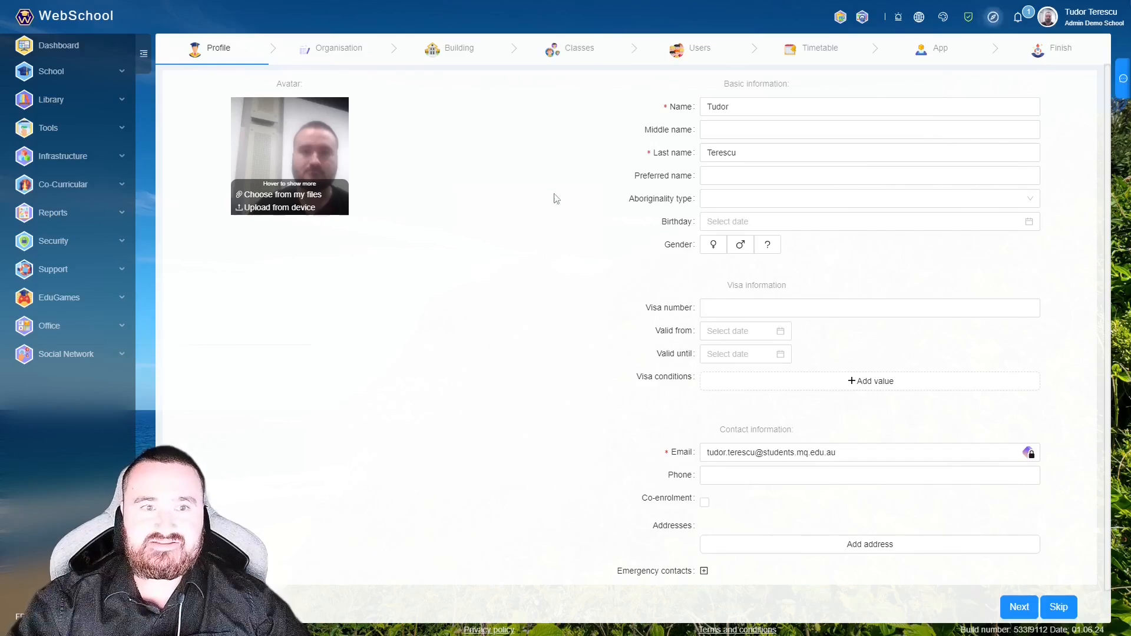
# - Leave the completed admin profile (names, e-mail, avatar) and advance to the Organisation step
pyautogui.moveTo(345, 212)
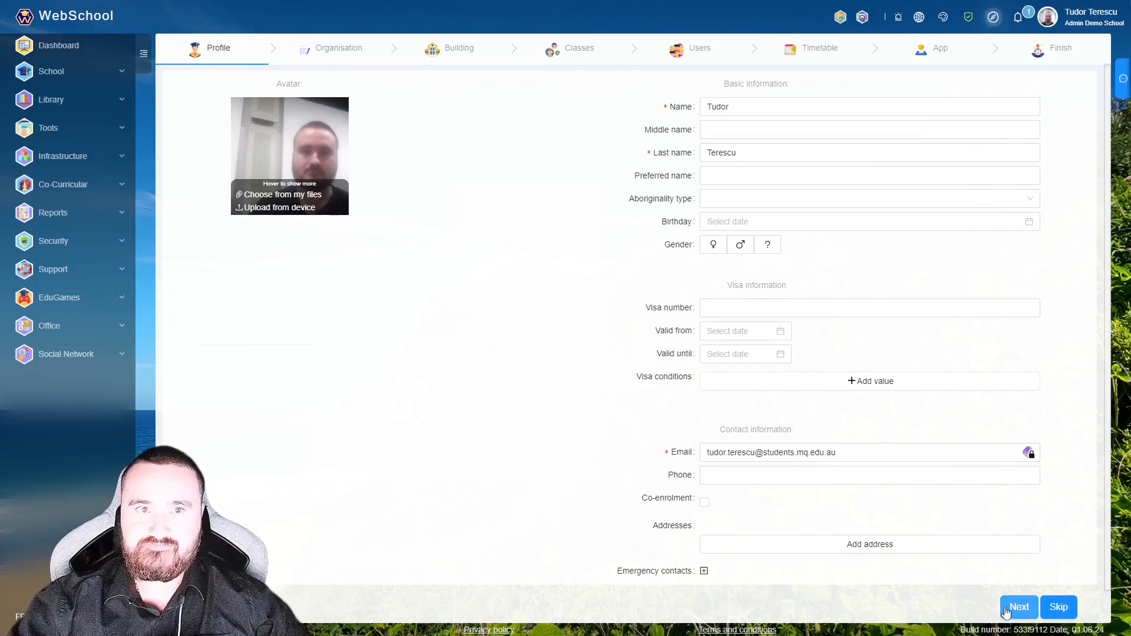
pyautogui.click(1019, 607)
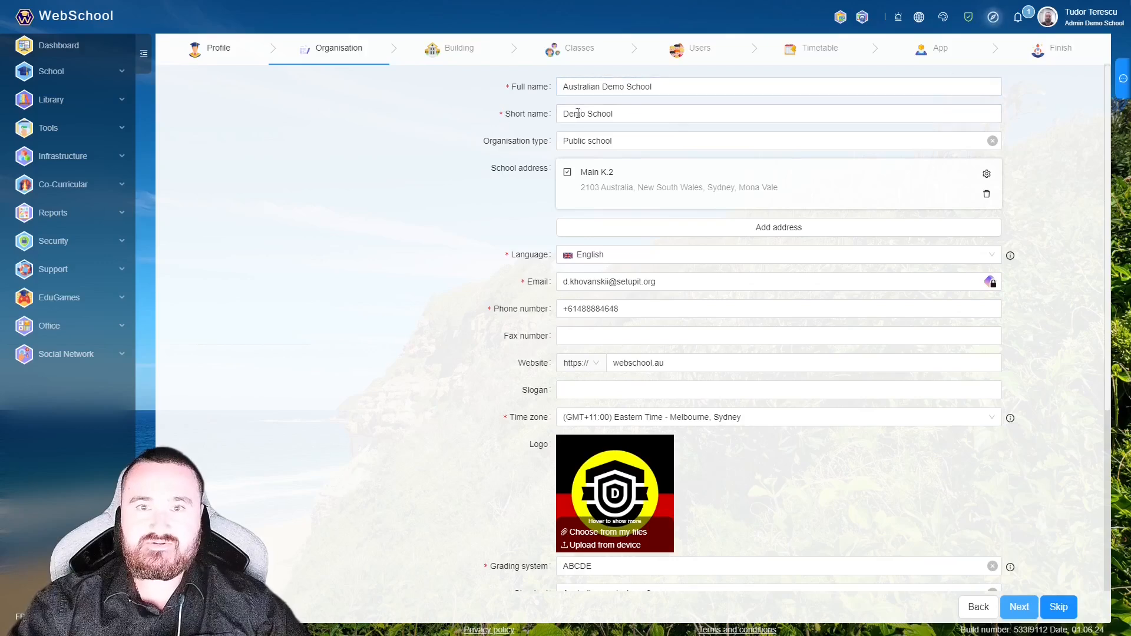
# - Browse the organisation type options and keep Public school
pyautogui.click(645, 140)
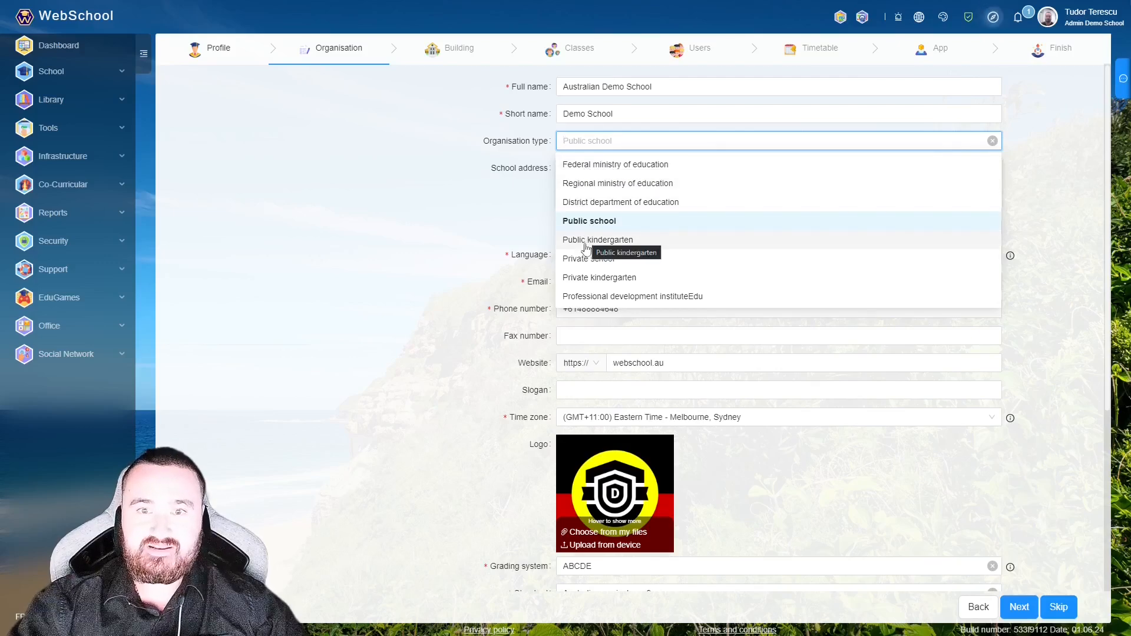
pyautogui.scroll(-1, 585, 269)
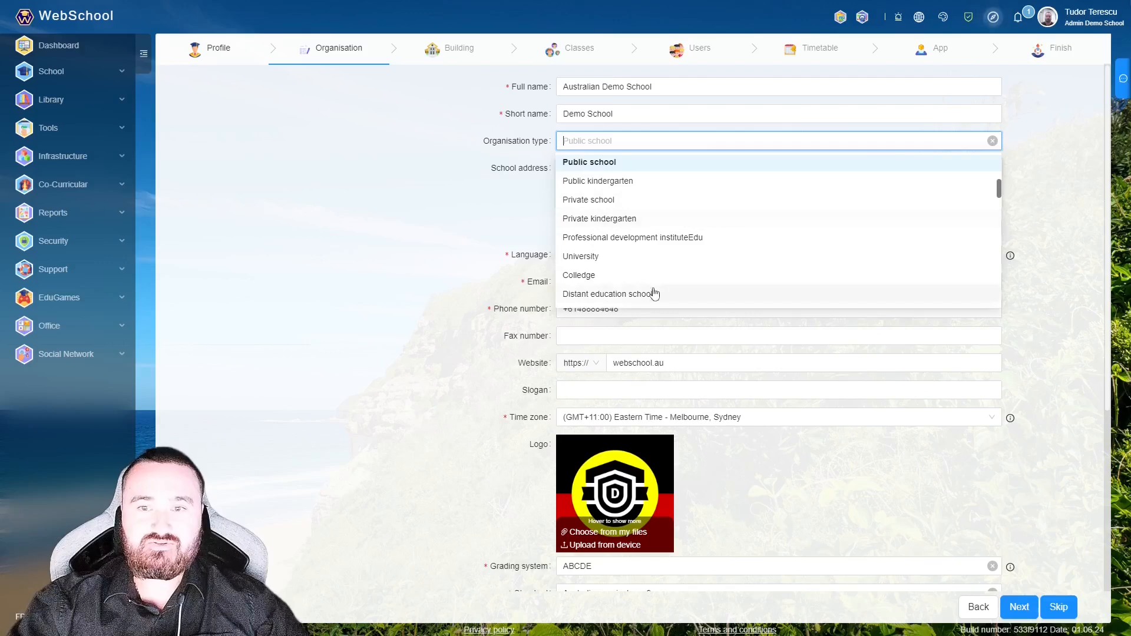
pyautogui.scroll(-1, 654, 292)
pyautogui.scroll(-1, 644, 250)
pyautogui.scroll(-4, 636, 236)
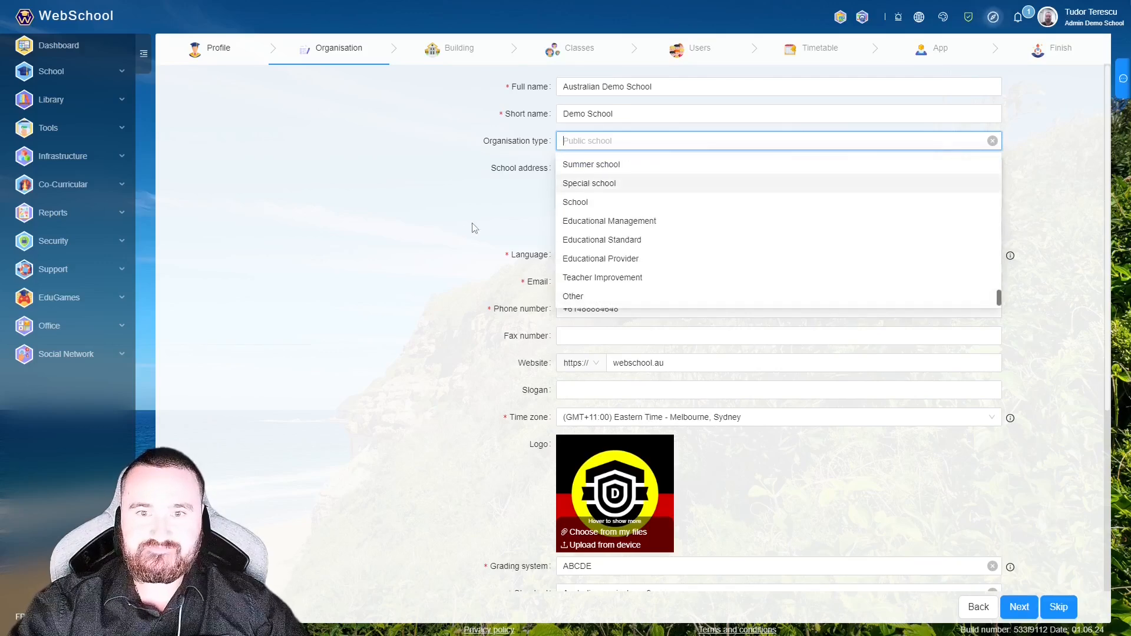
pyautogui.click(451, 229)
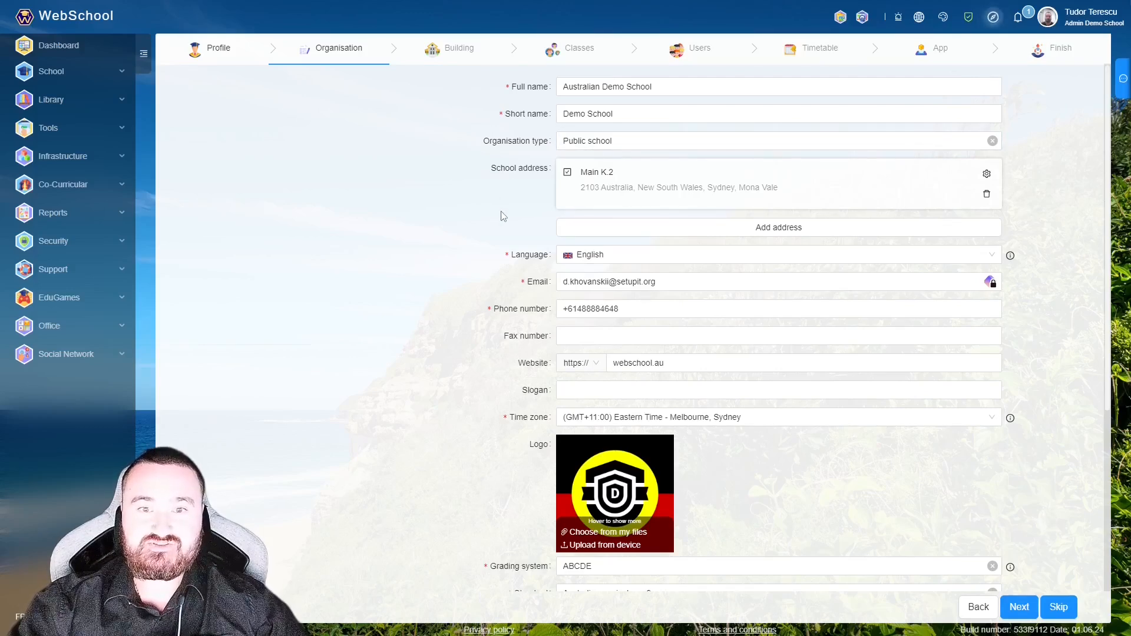
# - Review the remaining Australian Demo School contact details and continue to the Building step
pyautogui.scroll(-1, 505, 253)
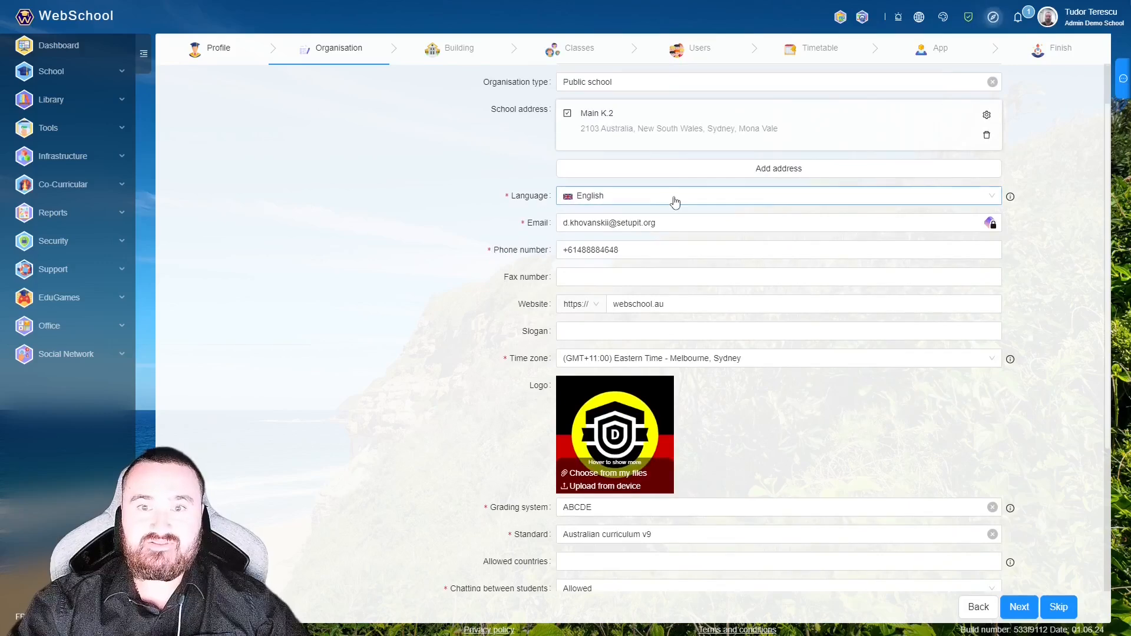
pyautogui.scroll(-1, 527, 210)
pyautogui.click(650, 161)
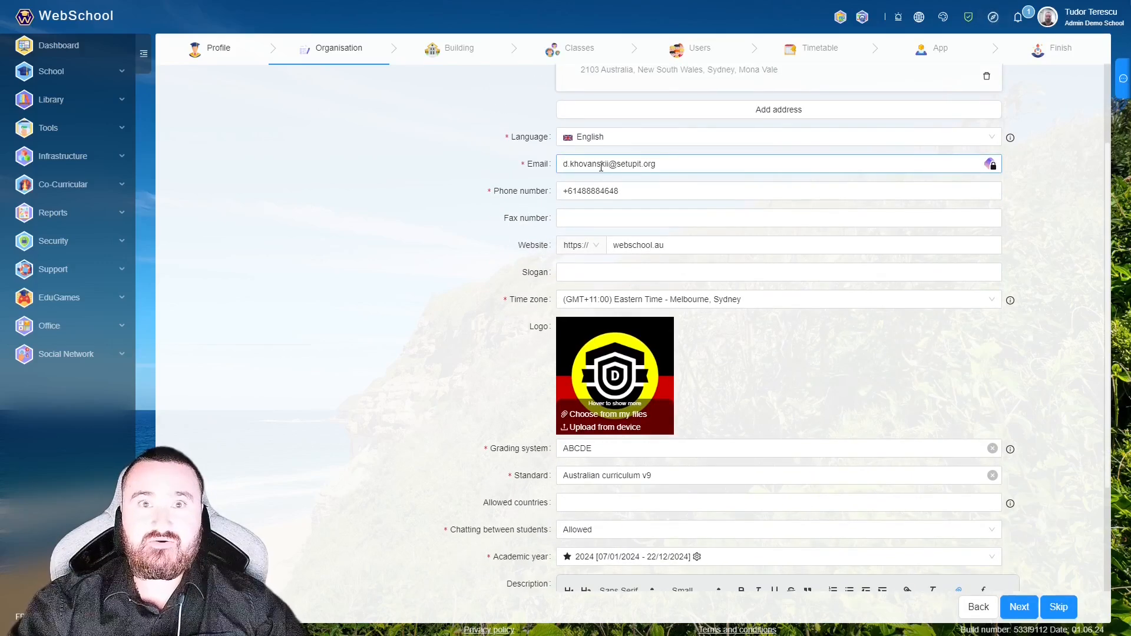
pyautogui.scroll(-1, 515, 194)
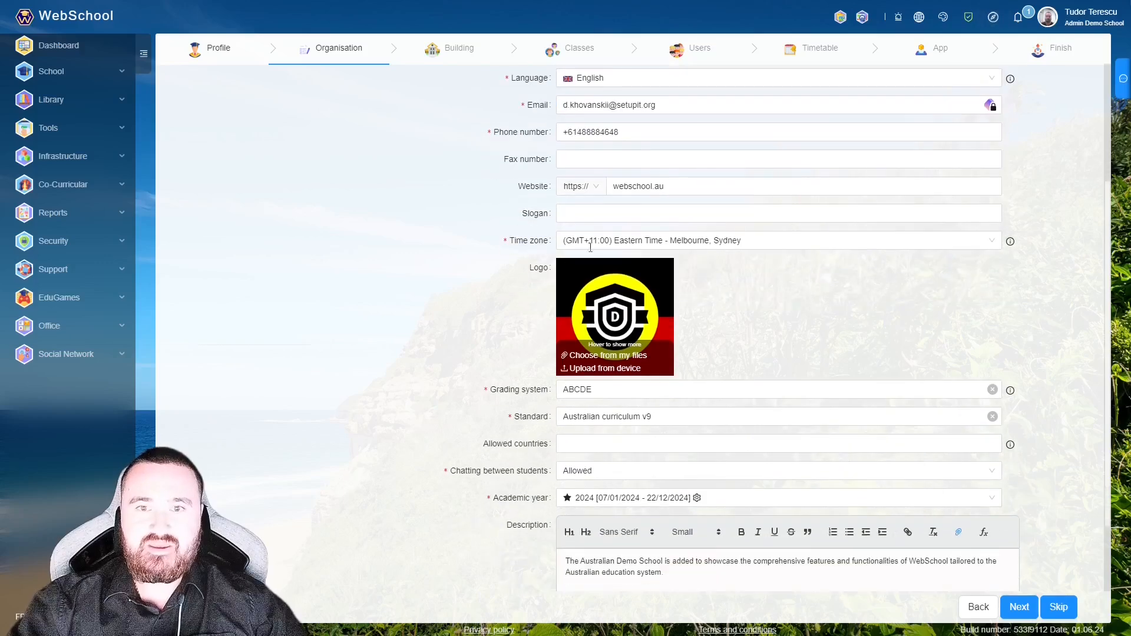
pyautogui.scroll(-1, 503, 204)
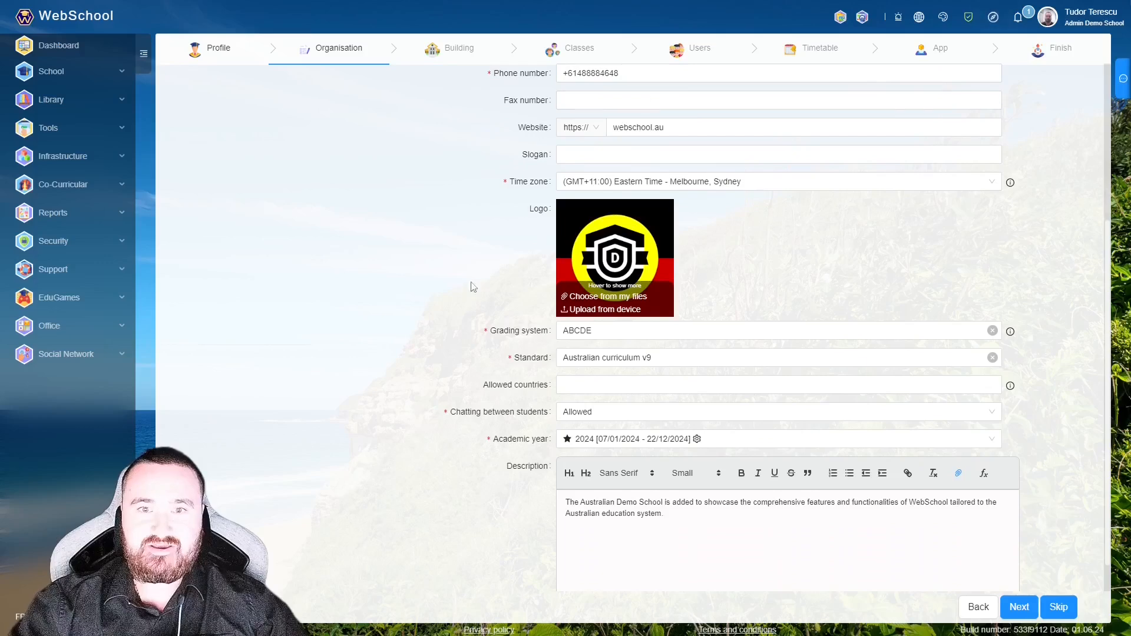
pyautogui.scroll(-1, 742, 165)
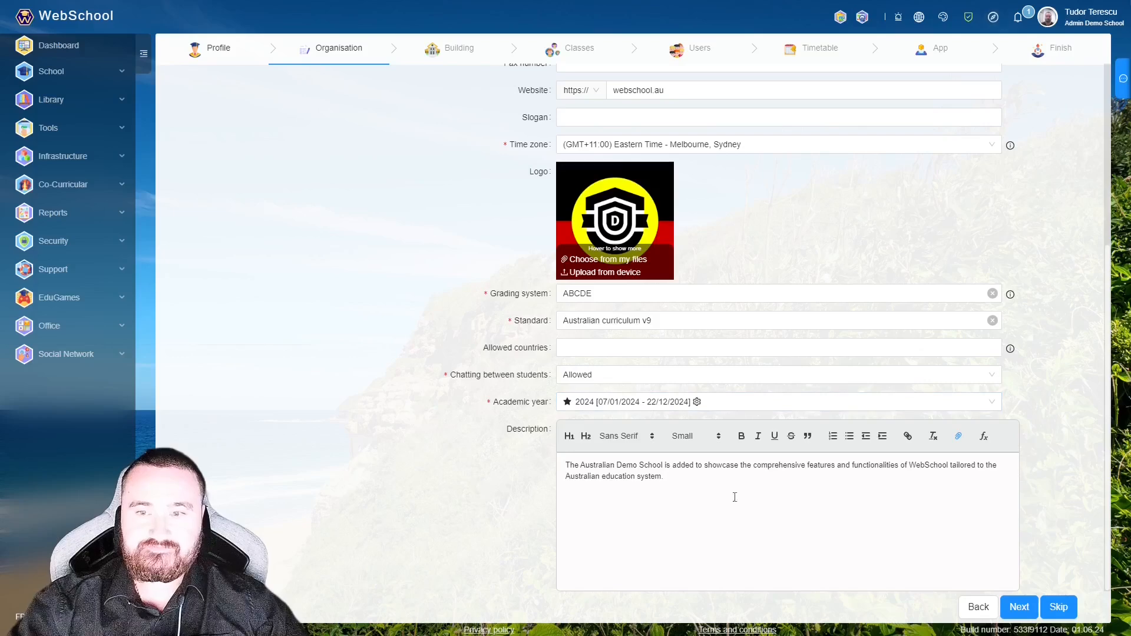
pyautogui.click(1010, 612)
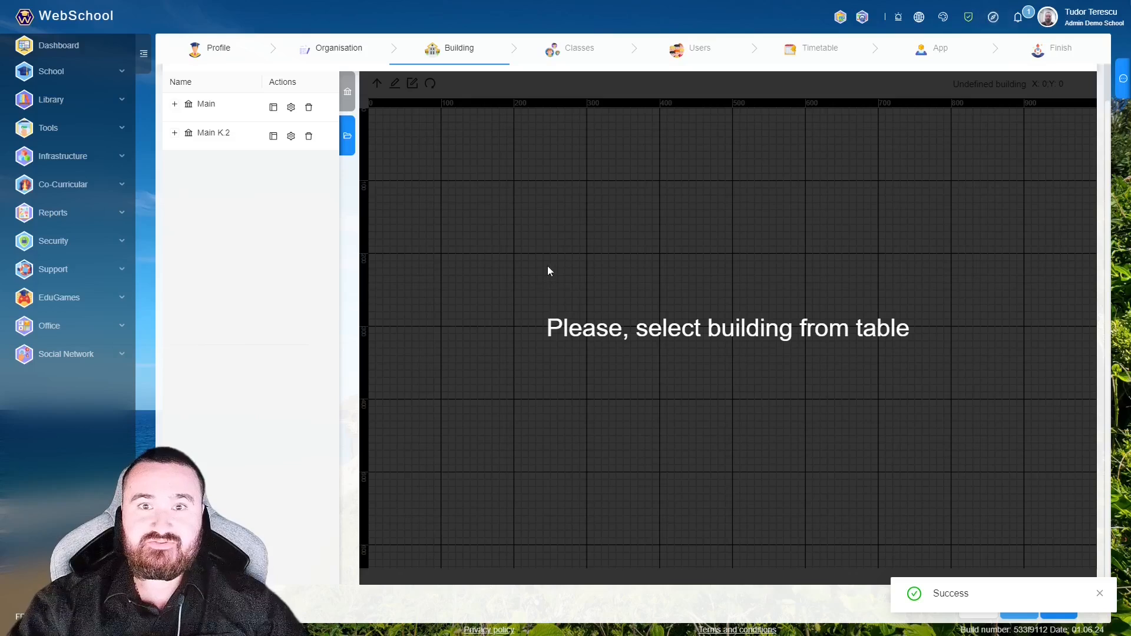
# - Expand the Main building's Floor 1 plan, zoom in on Room 101, then return to the full layout
pyautogui.click(202, 101)
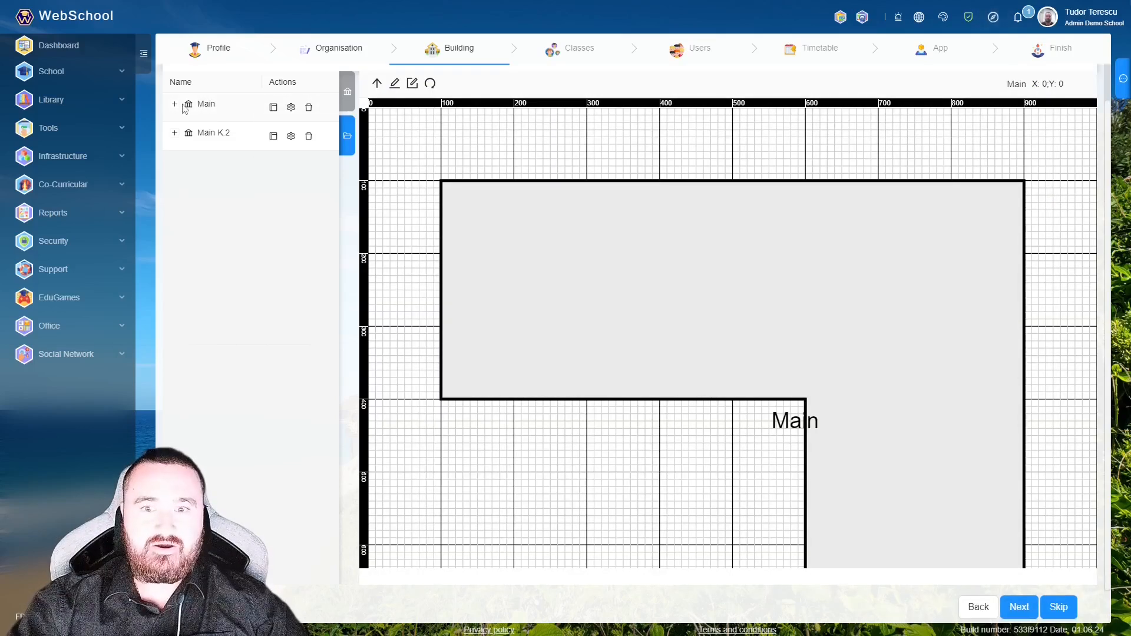
pyautogui.click(174, 104)
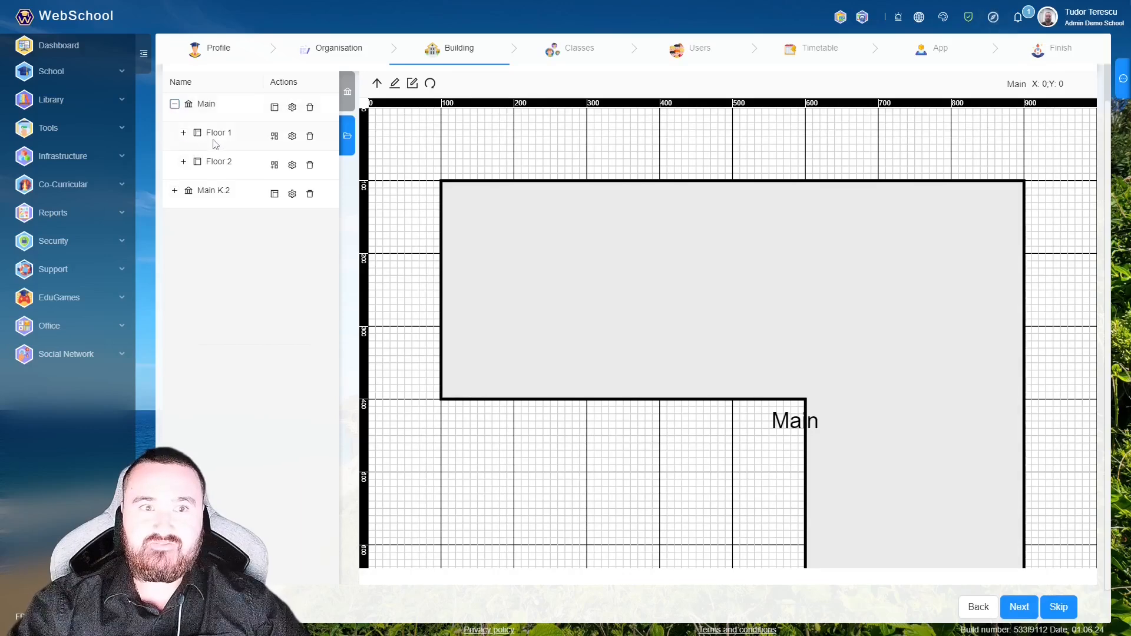
pyautogui.click(183, 132)
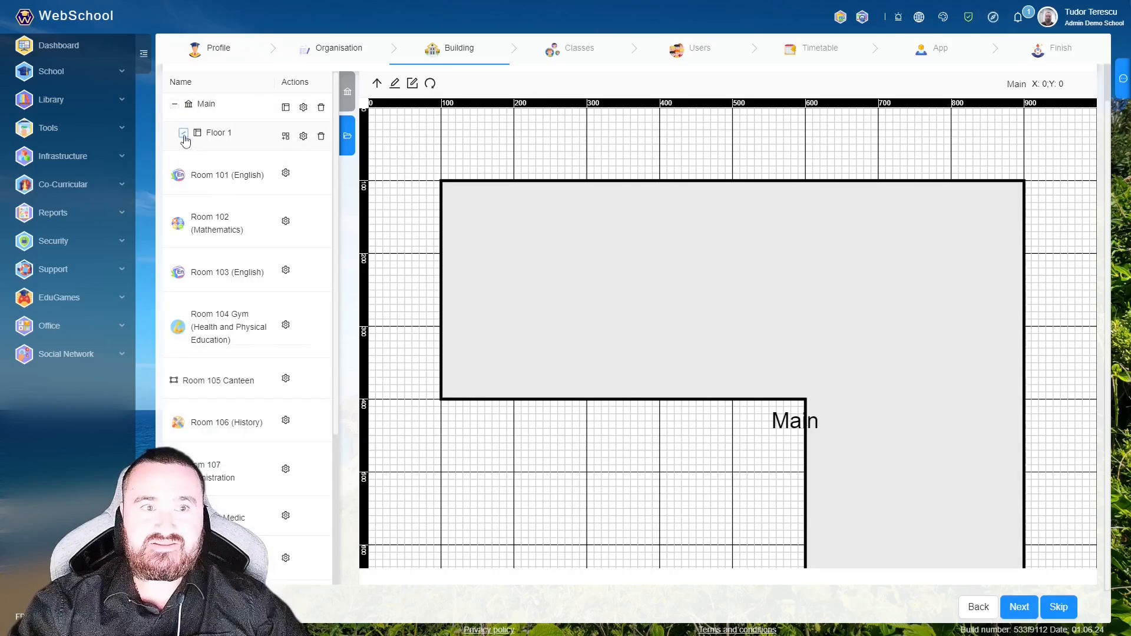
pyautogui.click(228, 145)
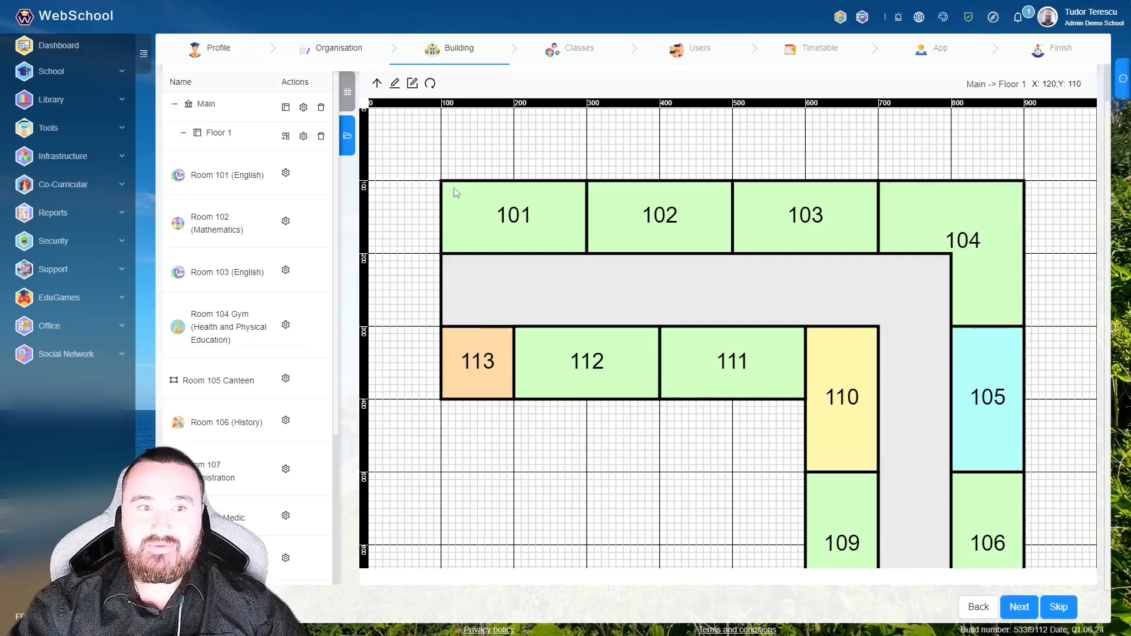
pyautogui.click(212, 173)
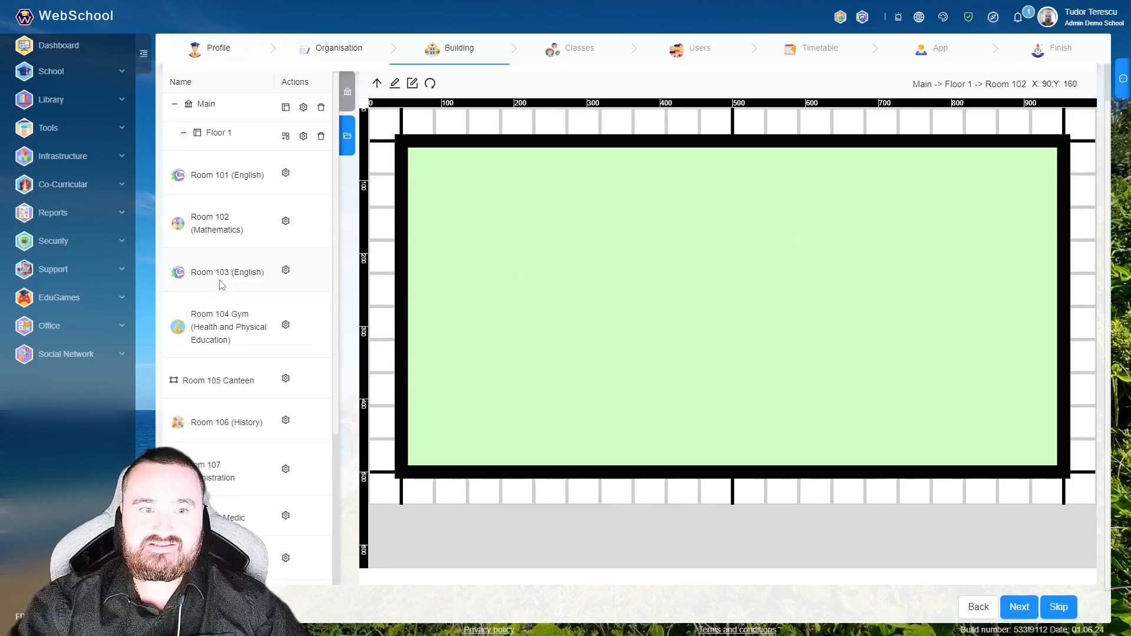
pyautogui.click(213, 140)
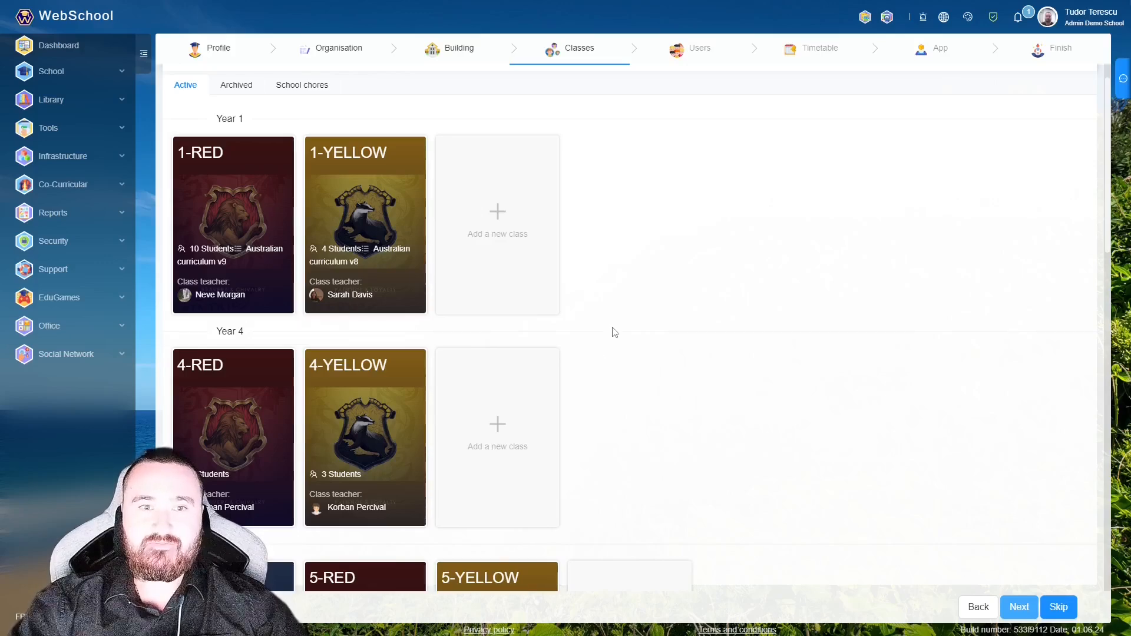
# - Open the 1-YELLOW class for editing, keeping grade 1 and its name unchanged
pyautogui.rightClick(374, 188)
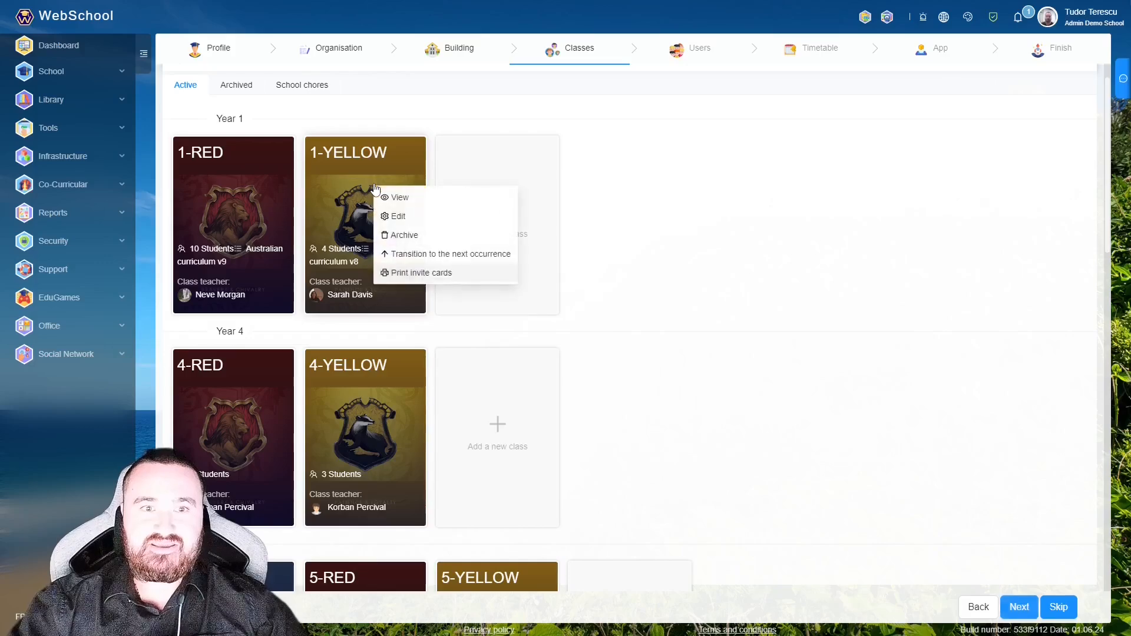
pyautogui.click(412, 226)
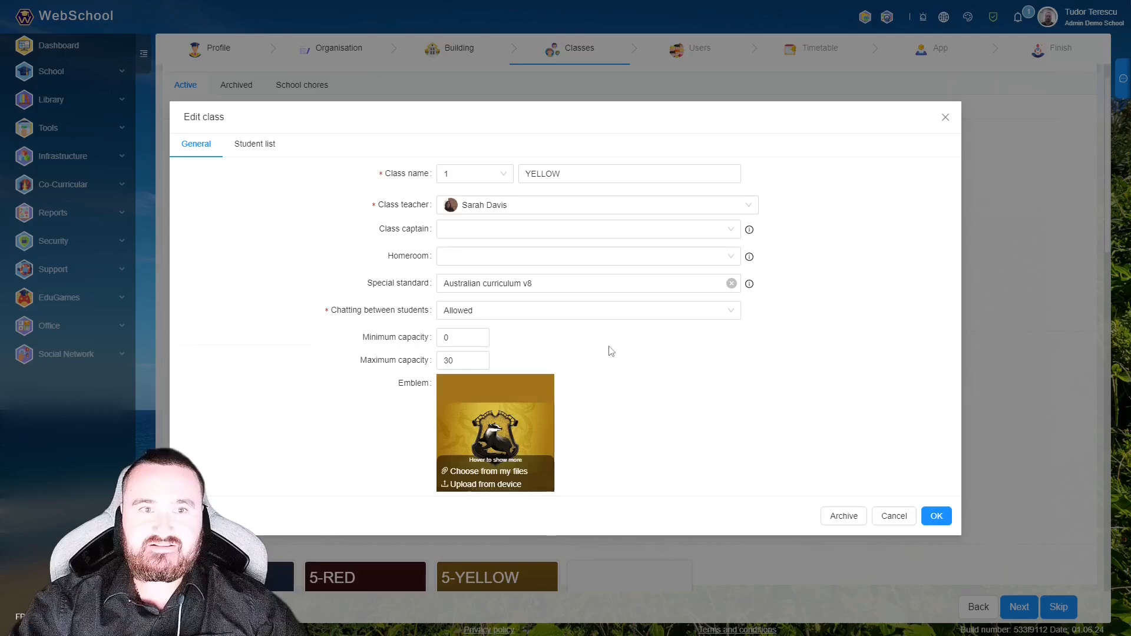
pyautogui.click(470, 177)
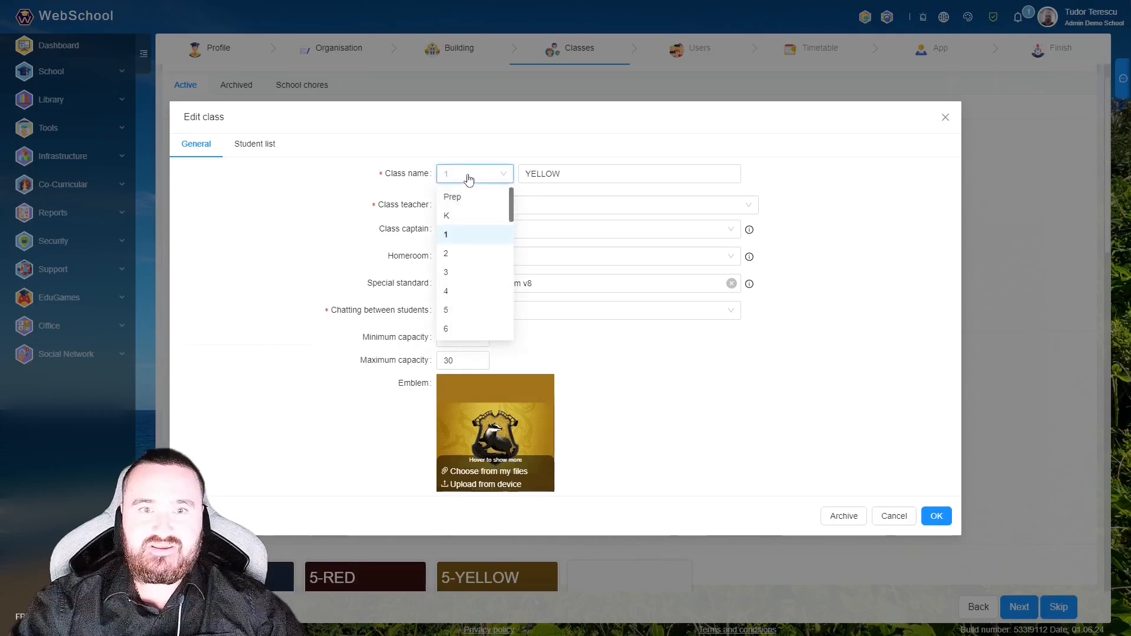
pyautogui.scroll(-3, 472, 327)
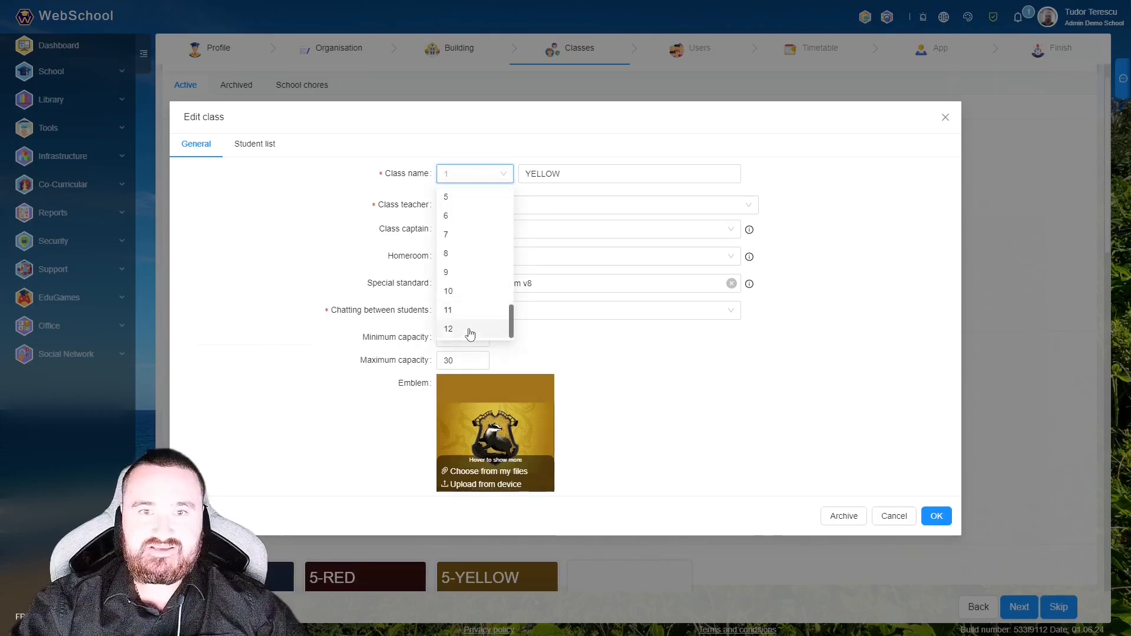
pyautogui.click(552, 362)
pyautogui.click(599, 173)
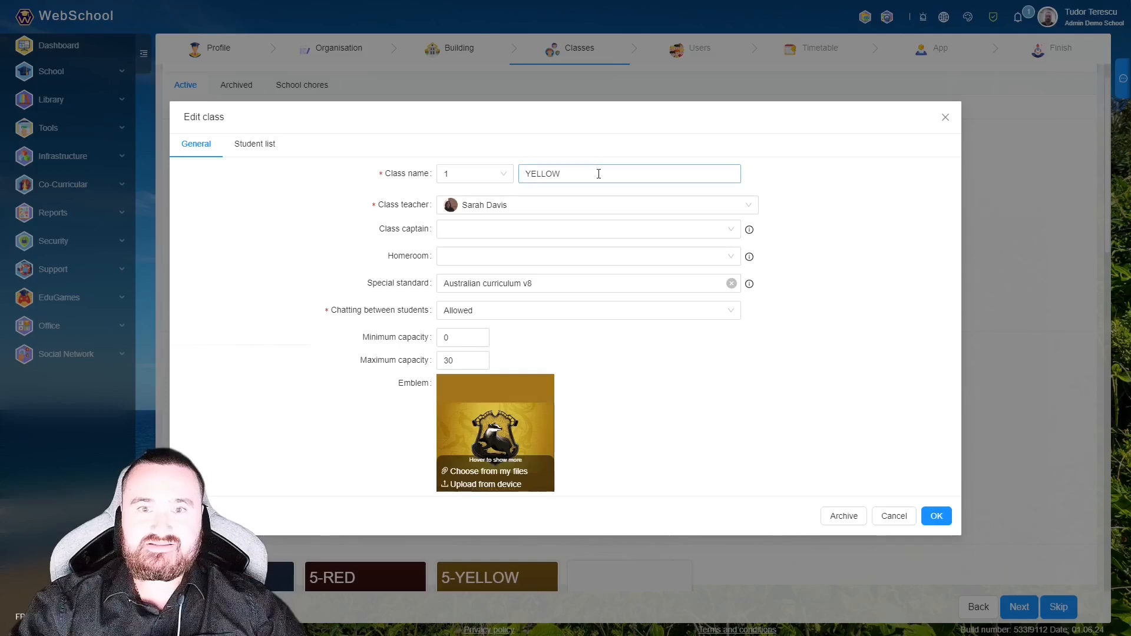
pyautogui.click(612, 361)
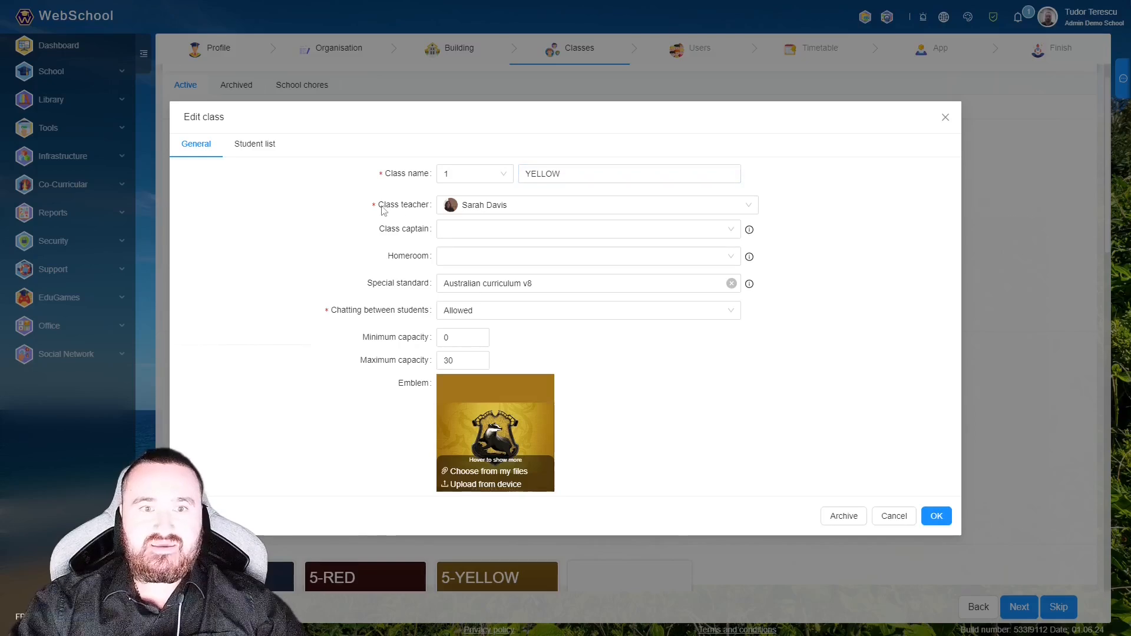
# - Keep the same teacher and Allowed chatting, confirm maximum capacity 30, and save the class
pyautogui.click(470, 204)
pyautogui.scroll(15, 499, 330)
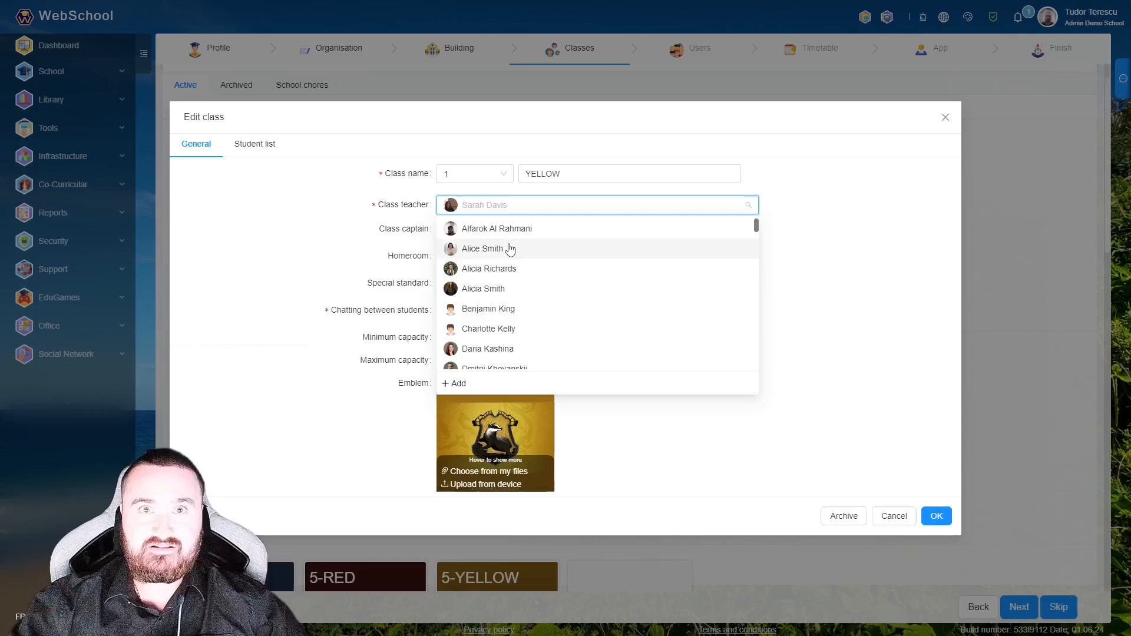
pyautogui.click(632, 426)
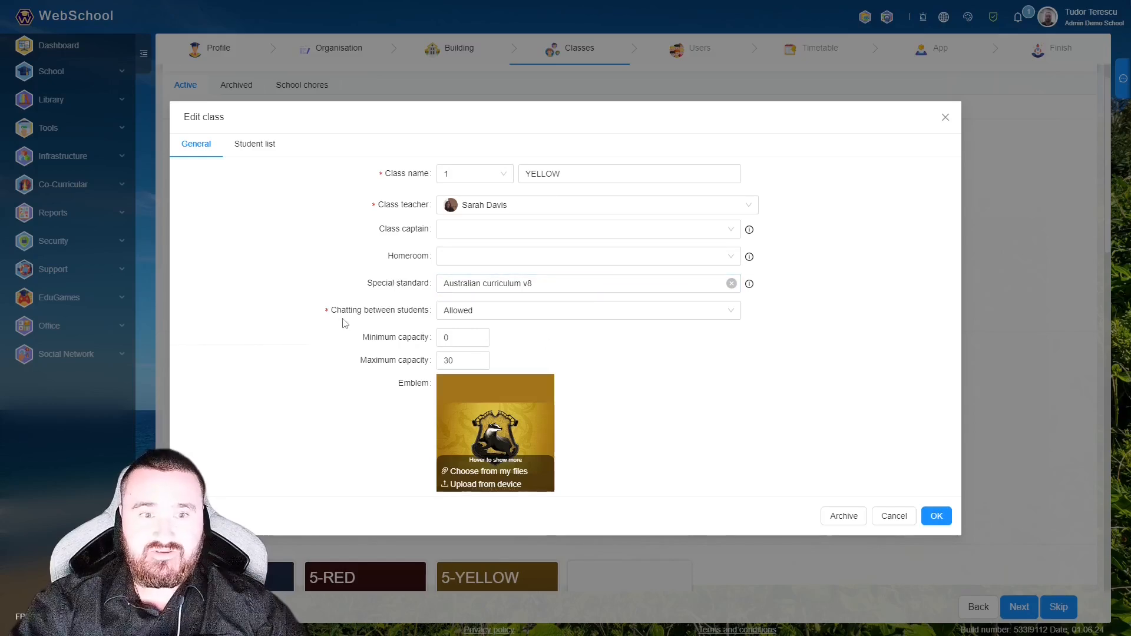
pyautogui.click(475, 319)
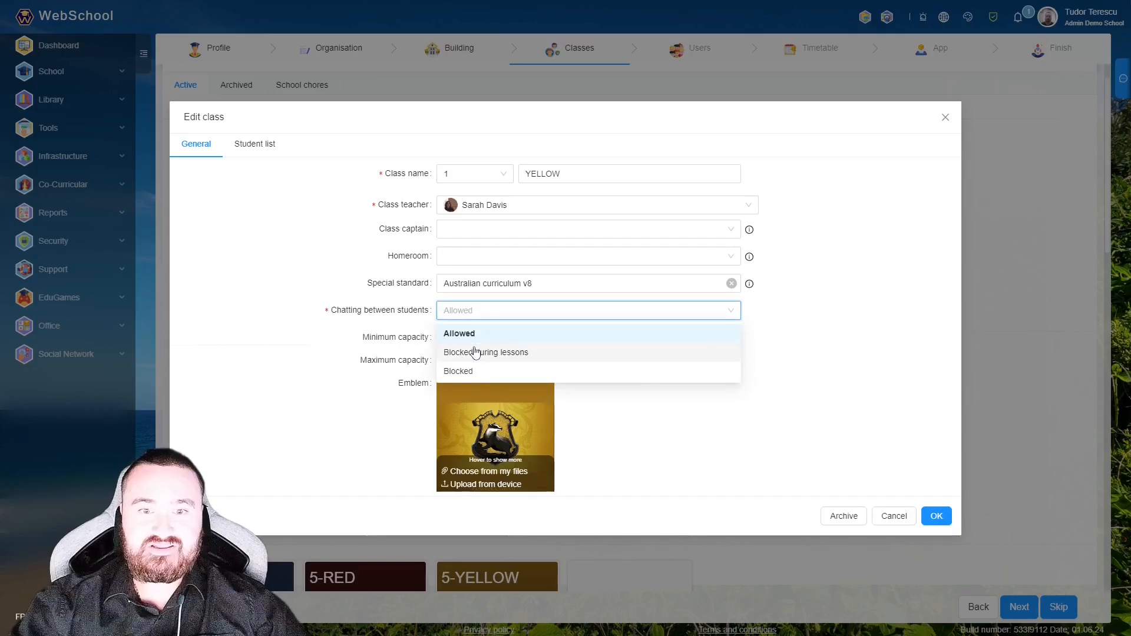
pyautogui.click(620, 424)
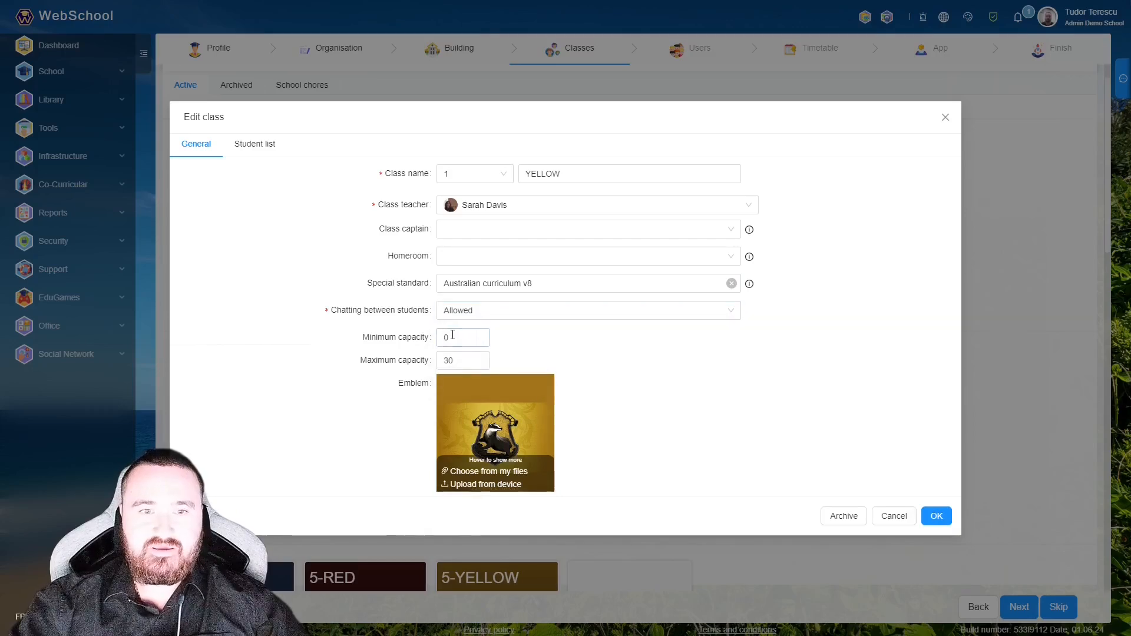
pyautogui.click(455, 359)
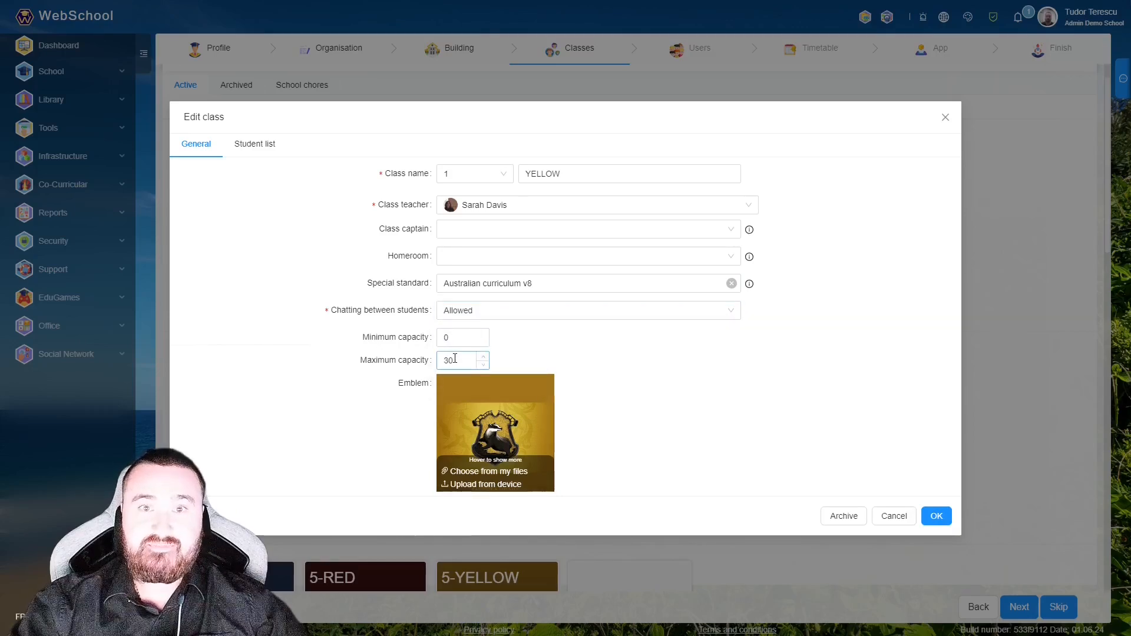
pyautogui.click(364, 379)
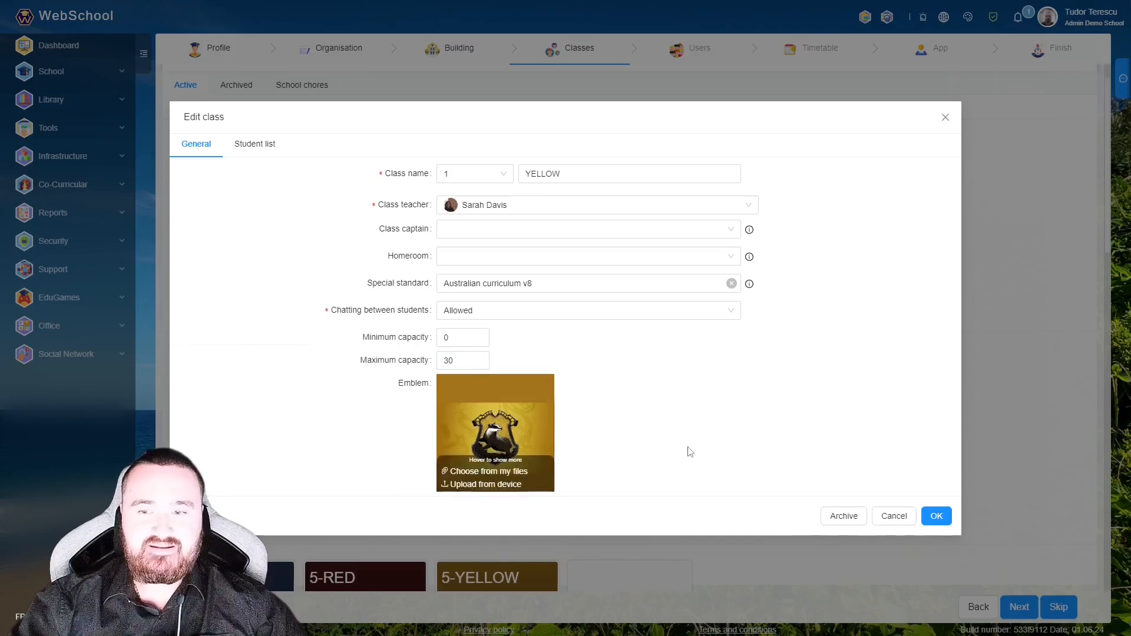
pyautogui.click(937, 517)
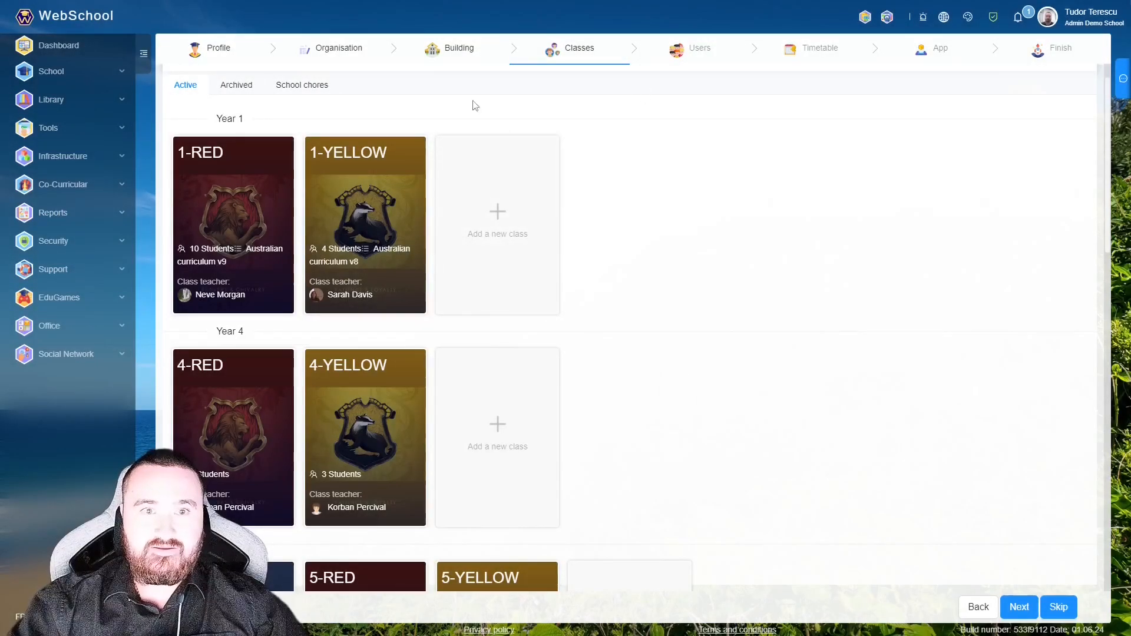
pyautogui.rightClick(376, 190)
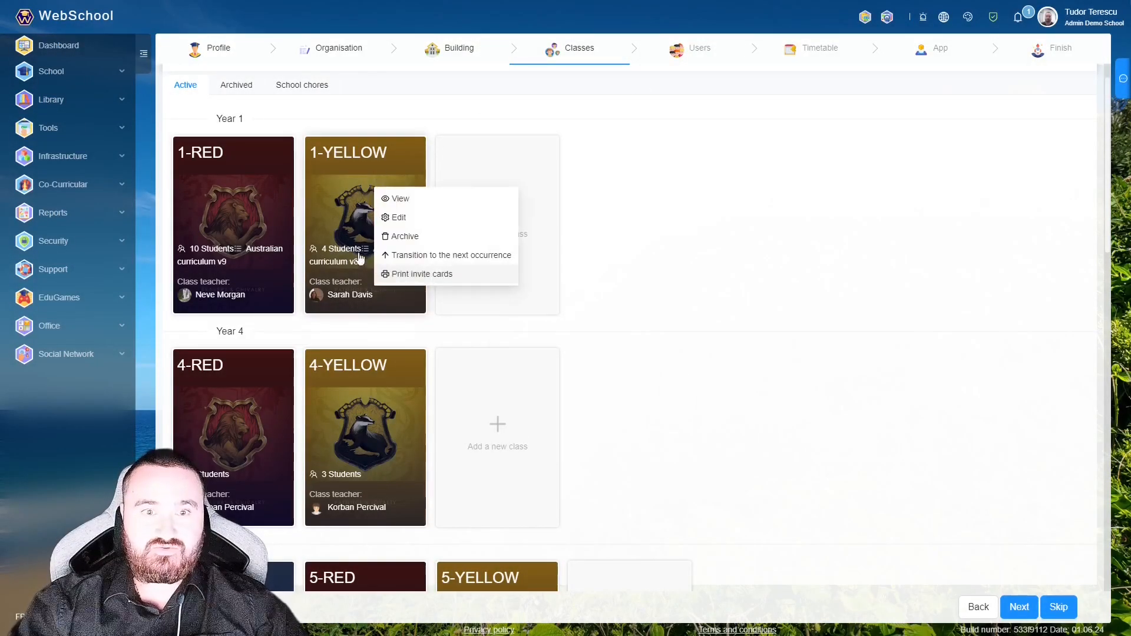
pyautogui.click(415, 217)
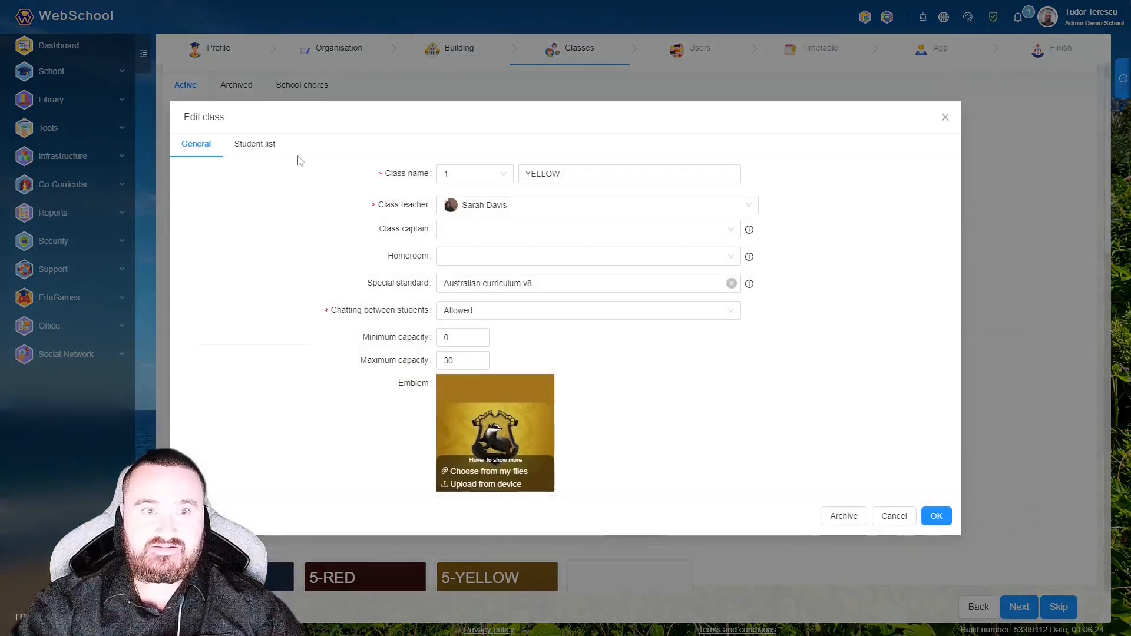
pyautogui.click(259, 144)
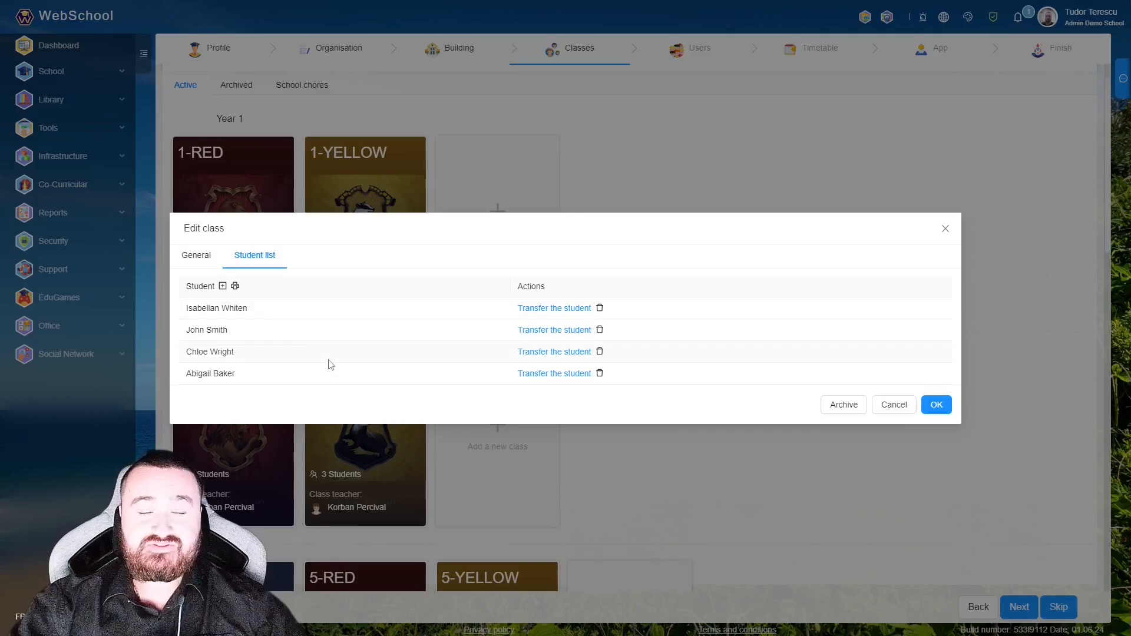
pyautogui.click(537, 313)
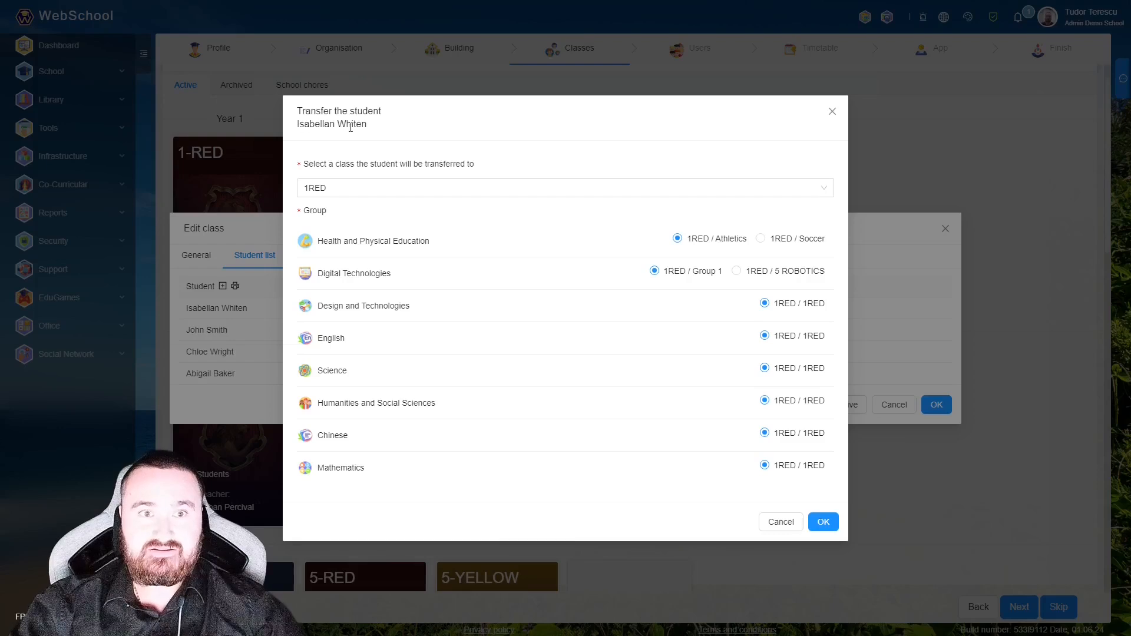
pyautogui.click(361, 186)
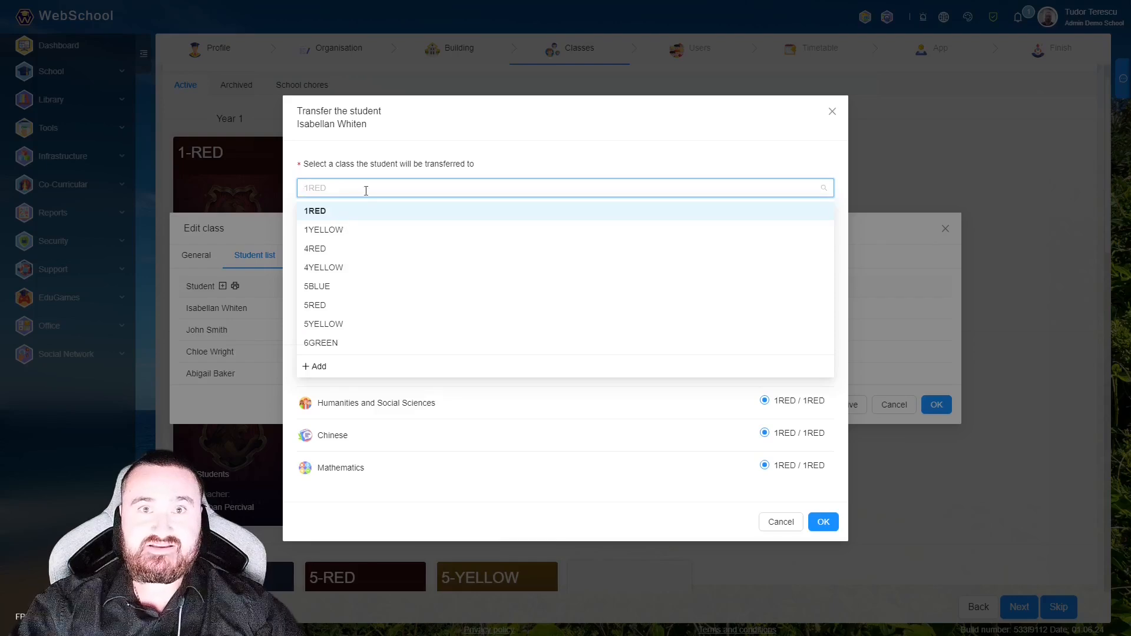
pyautogui.click(622, 148)
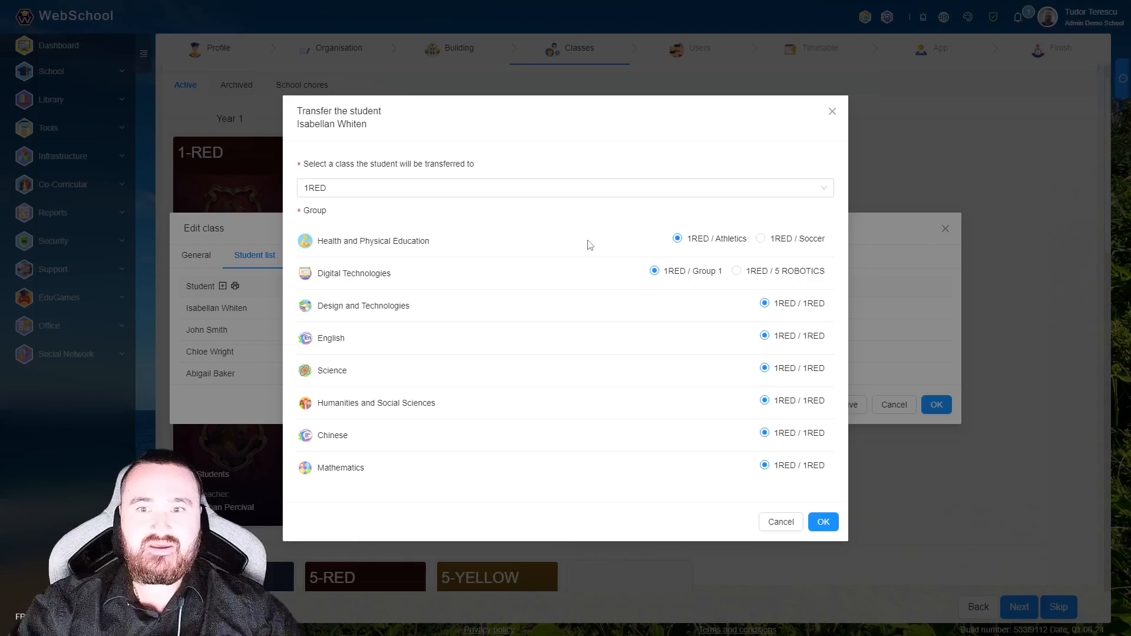
pyautogui.click(833, 112)
pyautogui.click(948, 229)
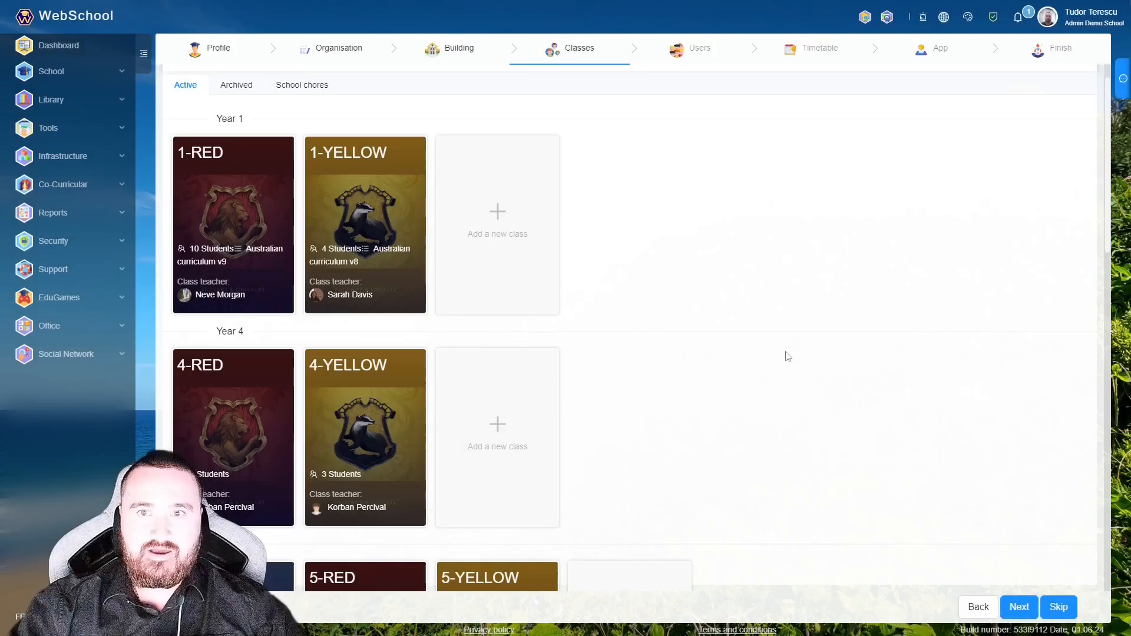
# - Advance to the Users step, scroll through the existing user cards, and start a new user
pyautogui.click(1019, 607)
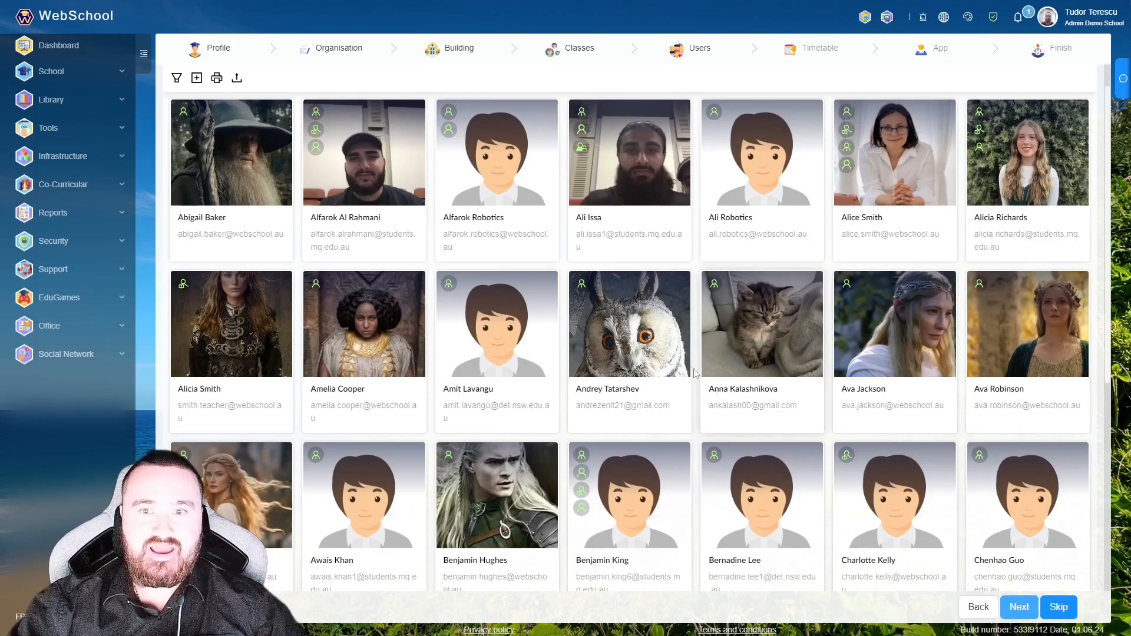
pyautogui.scroll(-4, 414, 242)
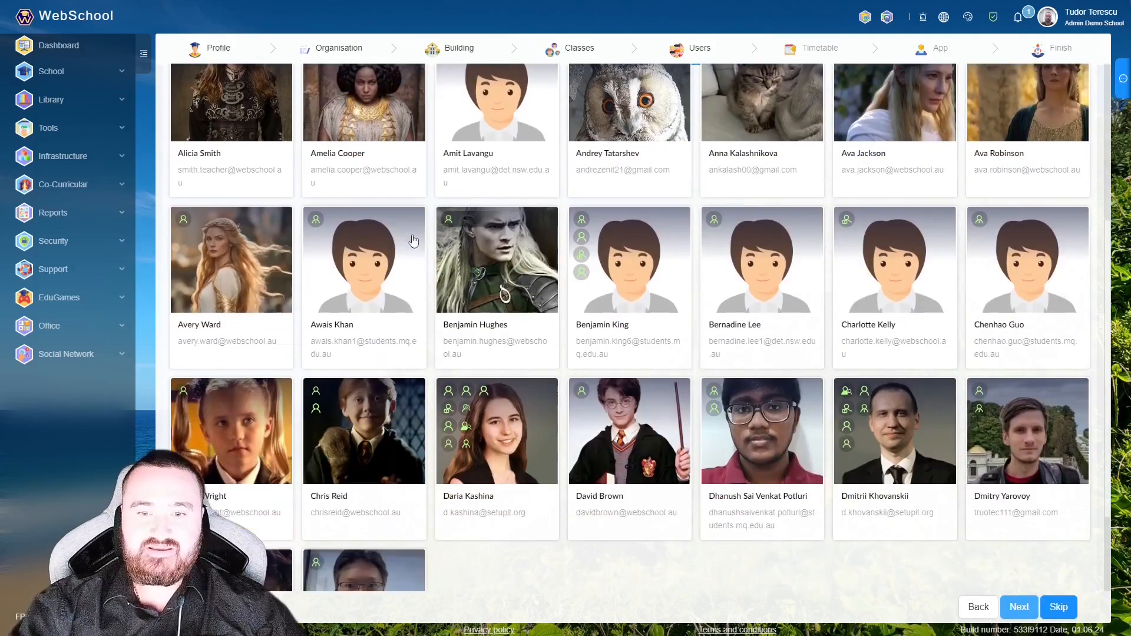
pyautogui.scroll(-6, 414, 242)
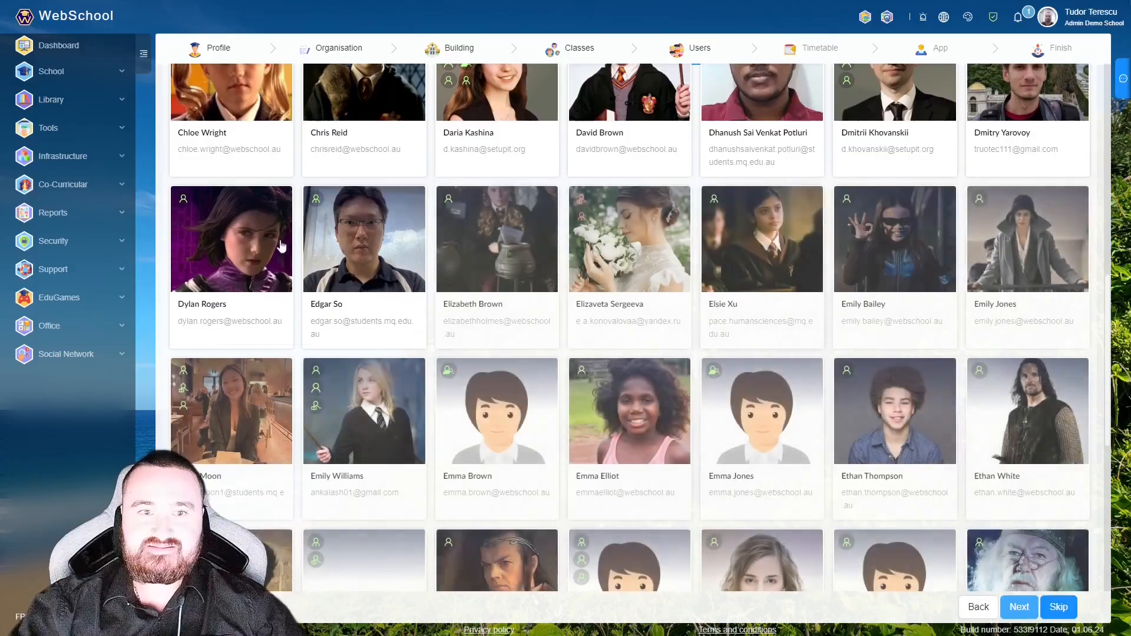
pyautogui.scroll(-12, 282, 246)
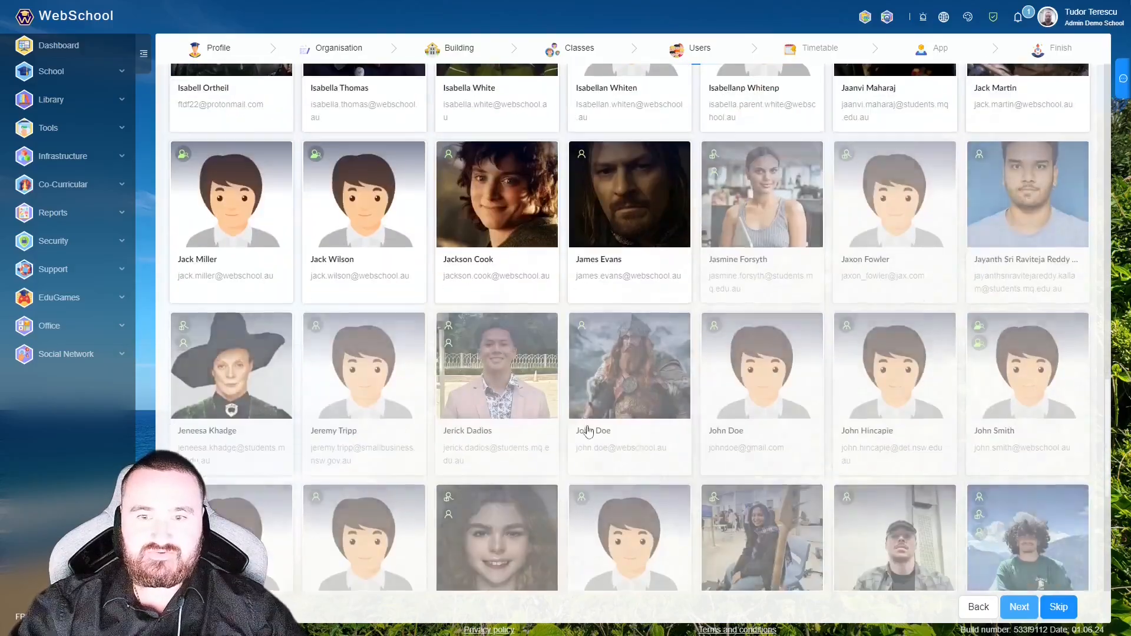
pyautogui.scroll(20, 731, 404)
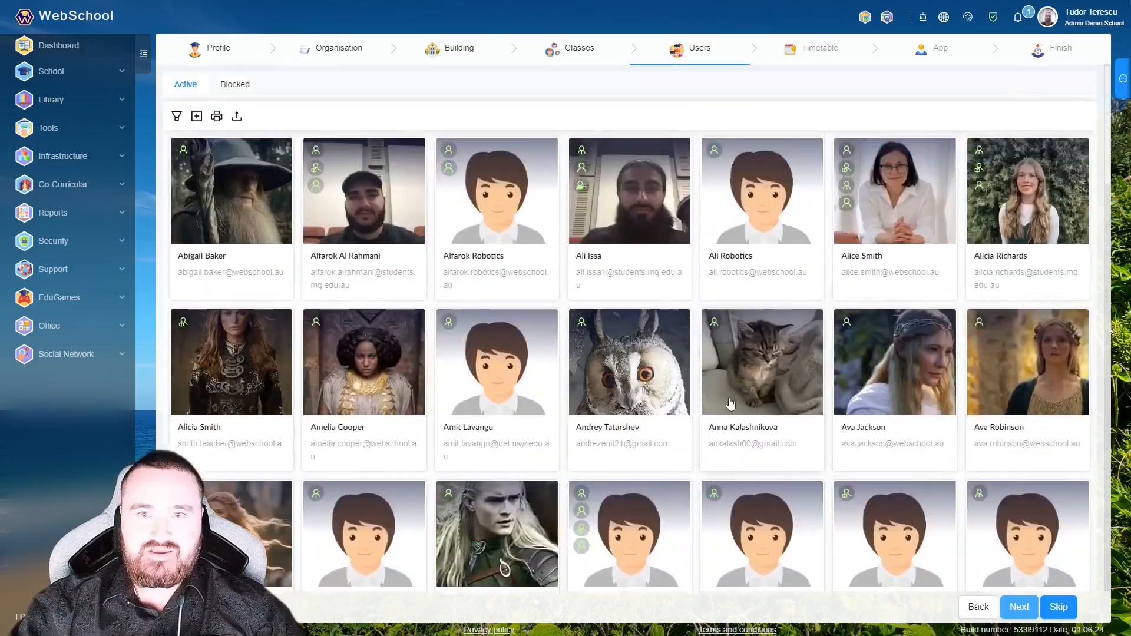
pyautogui.click(196, 116)
# - Enter an e-mail belonging to an existing user and decline adding a role to them
pyautogui.click(680, 238)
pyautogui.click(616, 212)
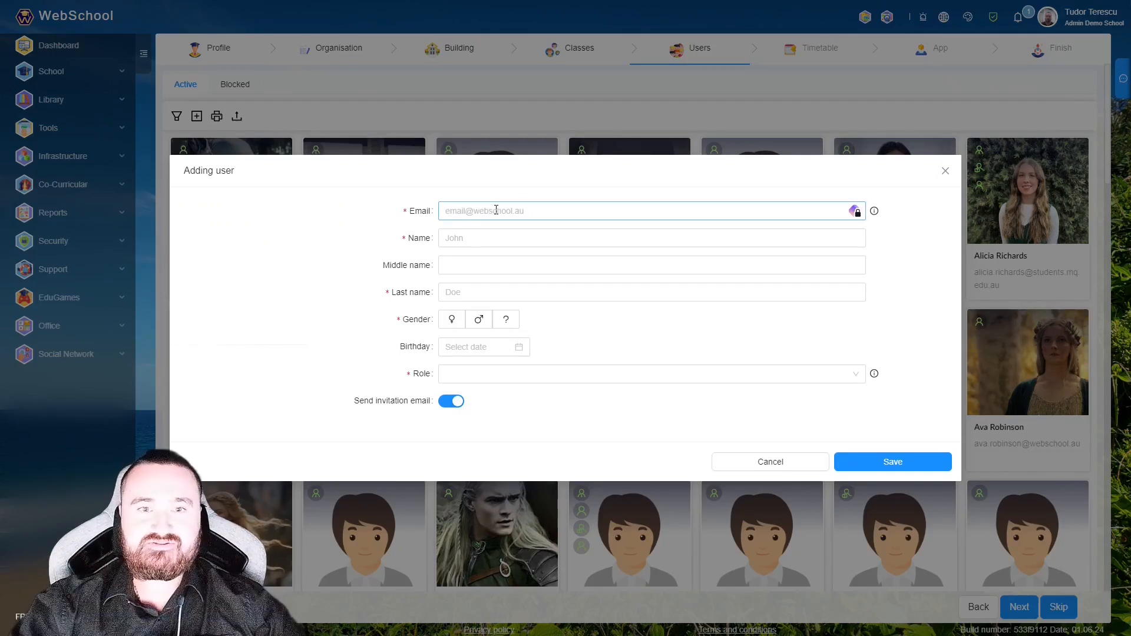
pyautogui.click(462, 238)
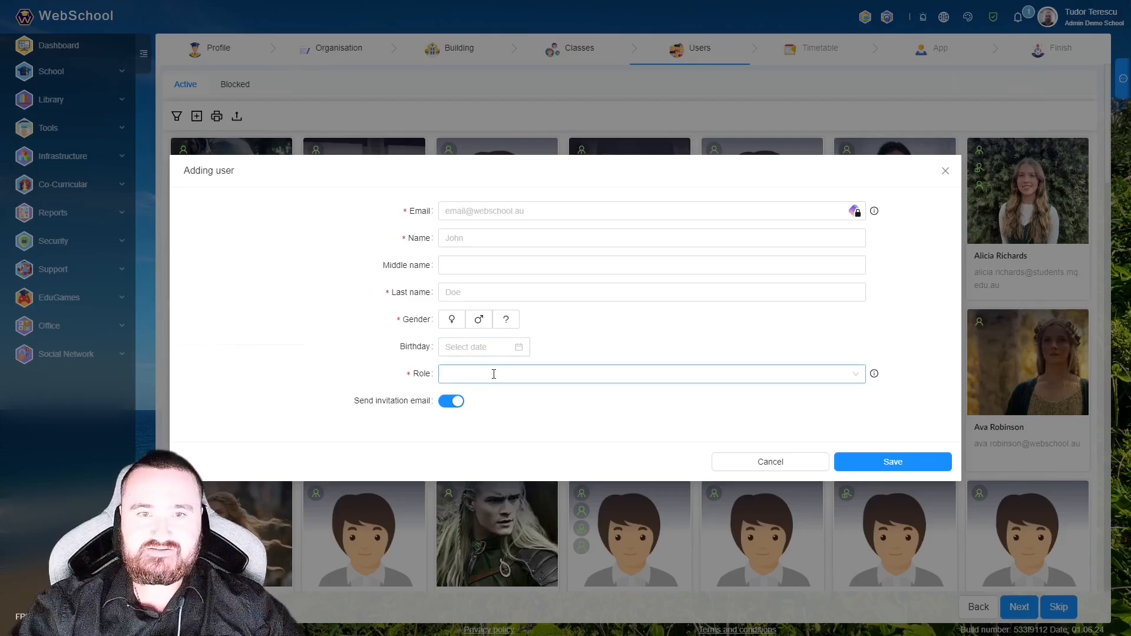
pyautogui.click(493, 209)
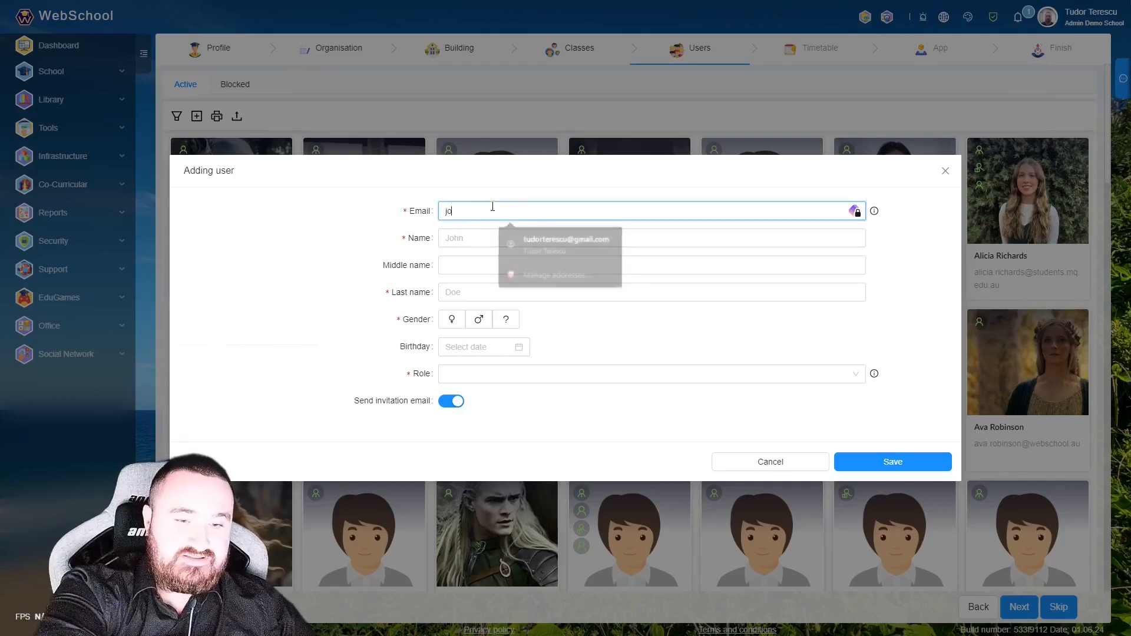
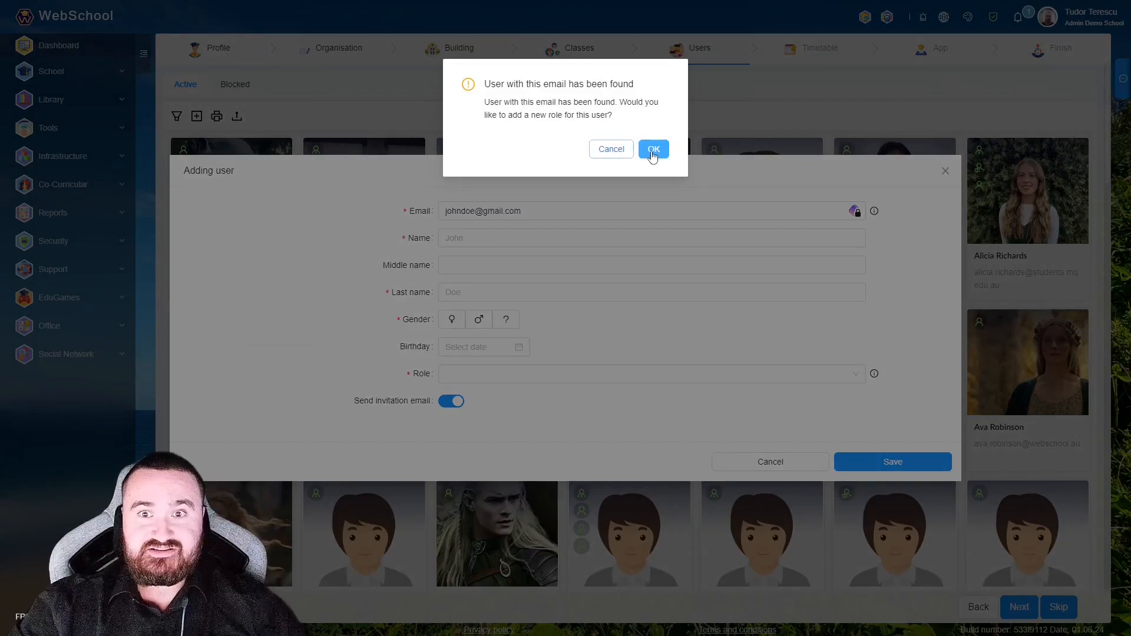
pyautogui.click(609, 150)
# - Enter a different e-mail address plus the new user's first and last name
pyautogui.click(462, 216)
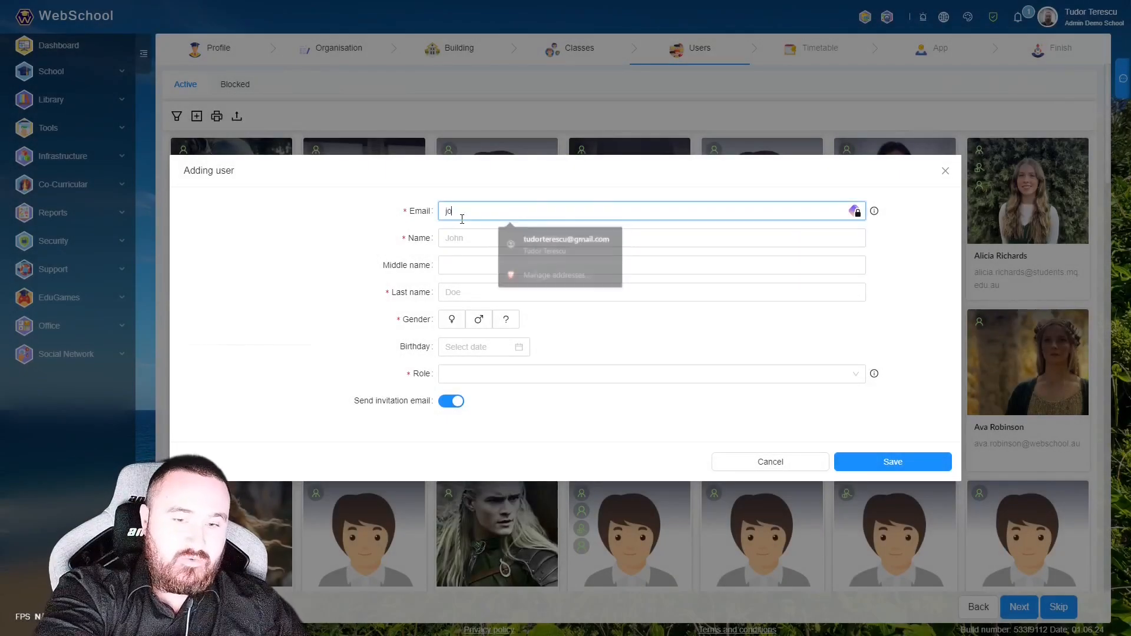
pyautogui.press('Tab')
pyautogui.write('John')
pyautogui.press('Tab')
pyautogui.press('Tab')
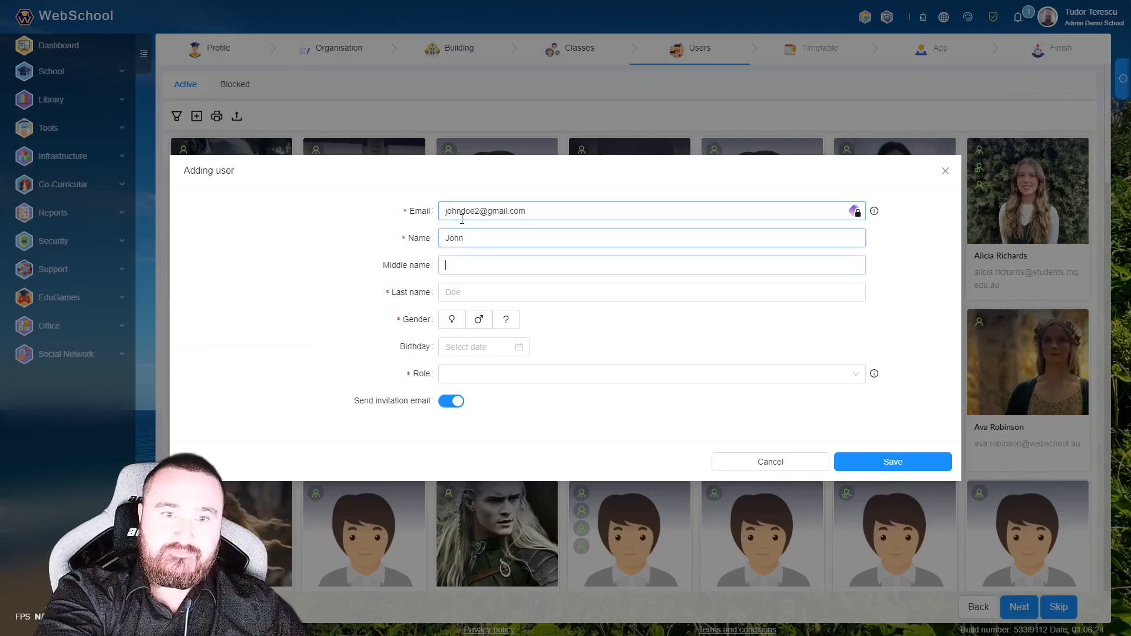
pyautogui.write('Doe')
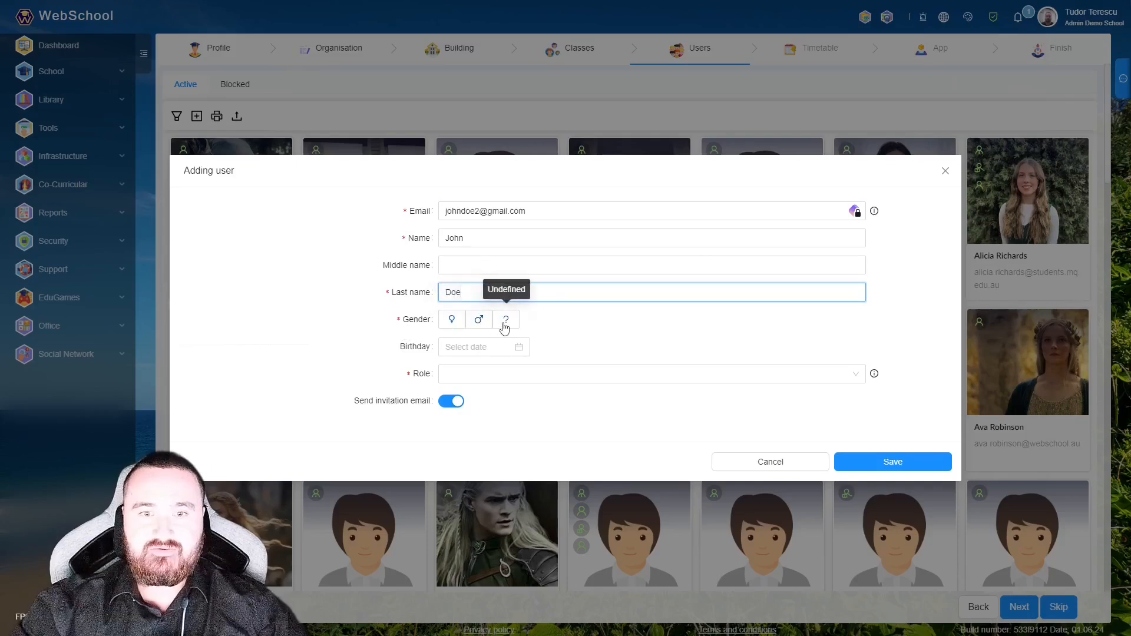
# - Mark the new user as male with the Student role, then open the class list
pyautogui.click(479, 319)
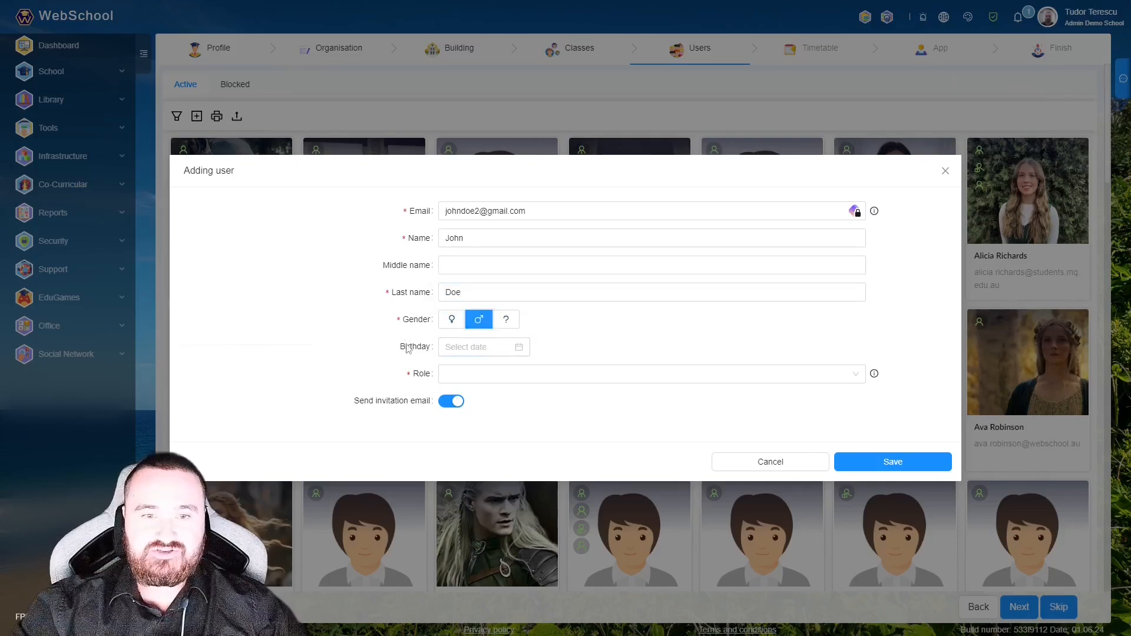
pyautogui.click(482, 372)
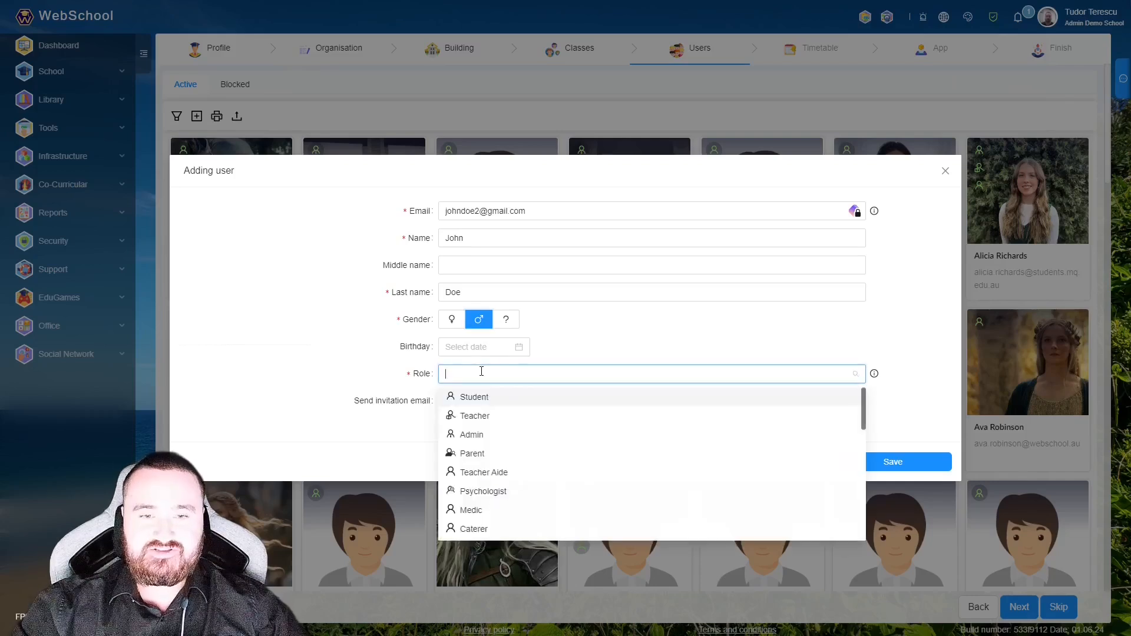
pyautogui.click(453, 398)
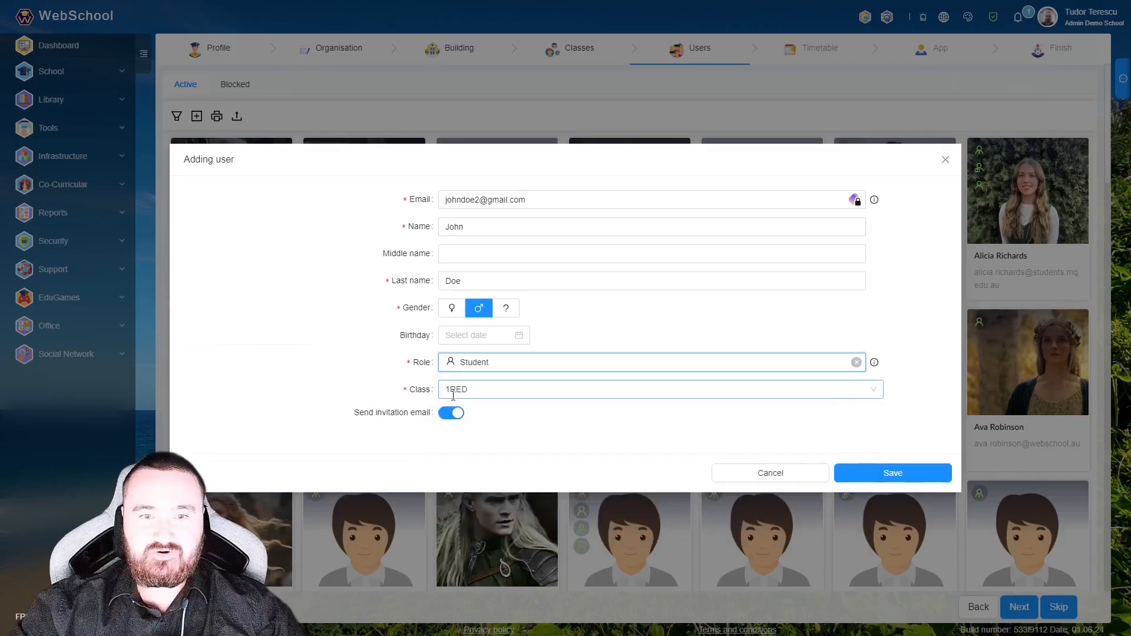
pyautogui.click(565, 394)
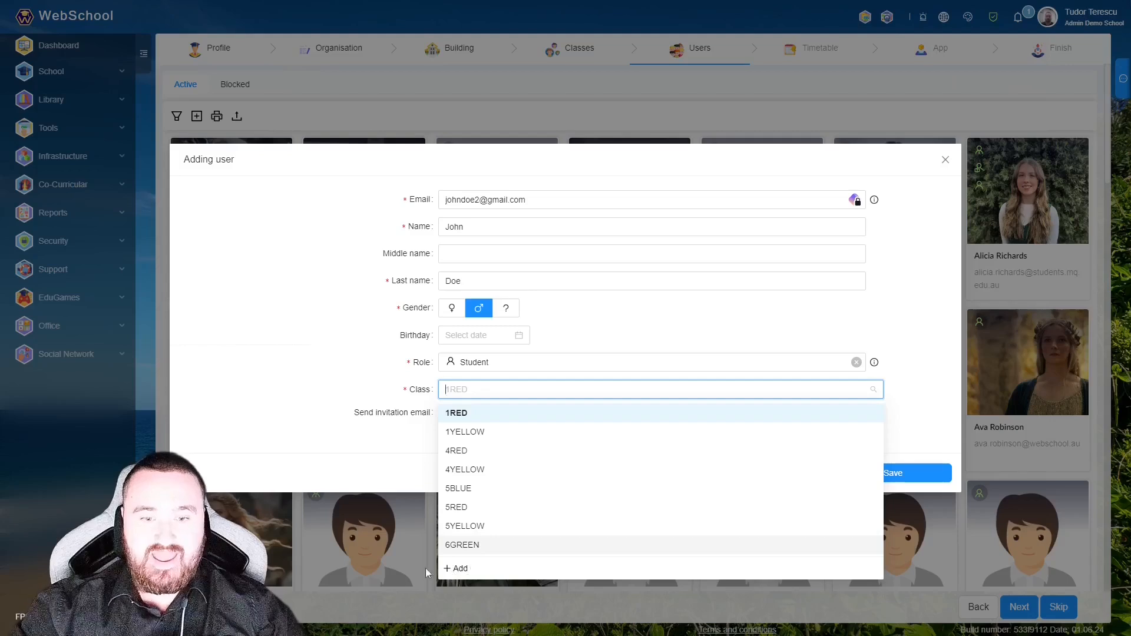
pyautogui.click(462, 569)
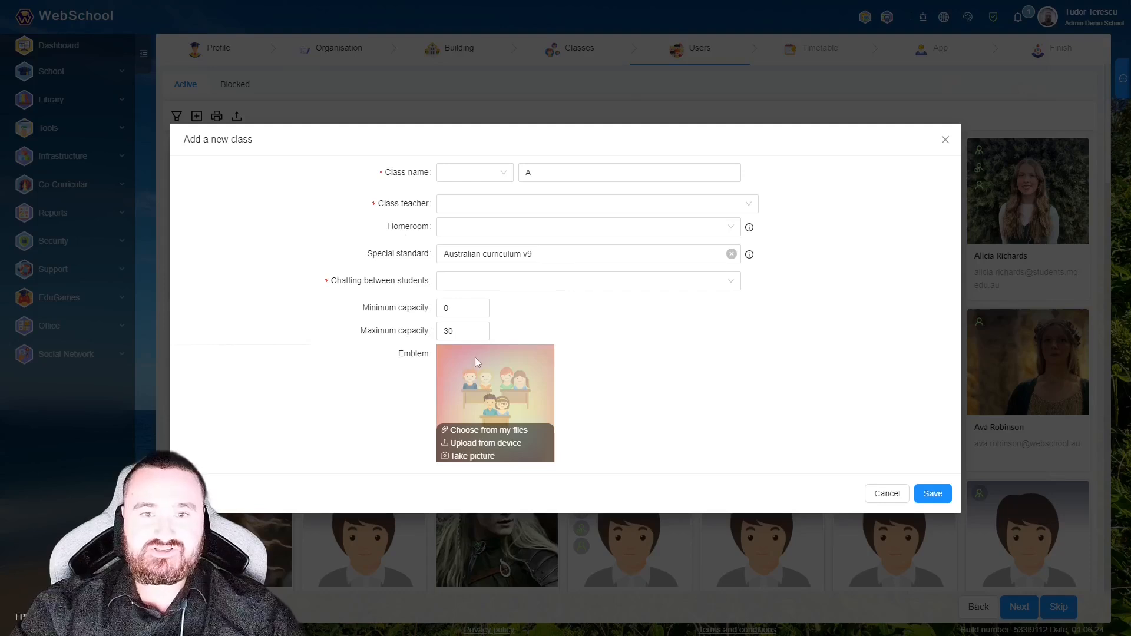
pyautogui.click(945, 139)
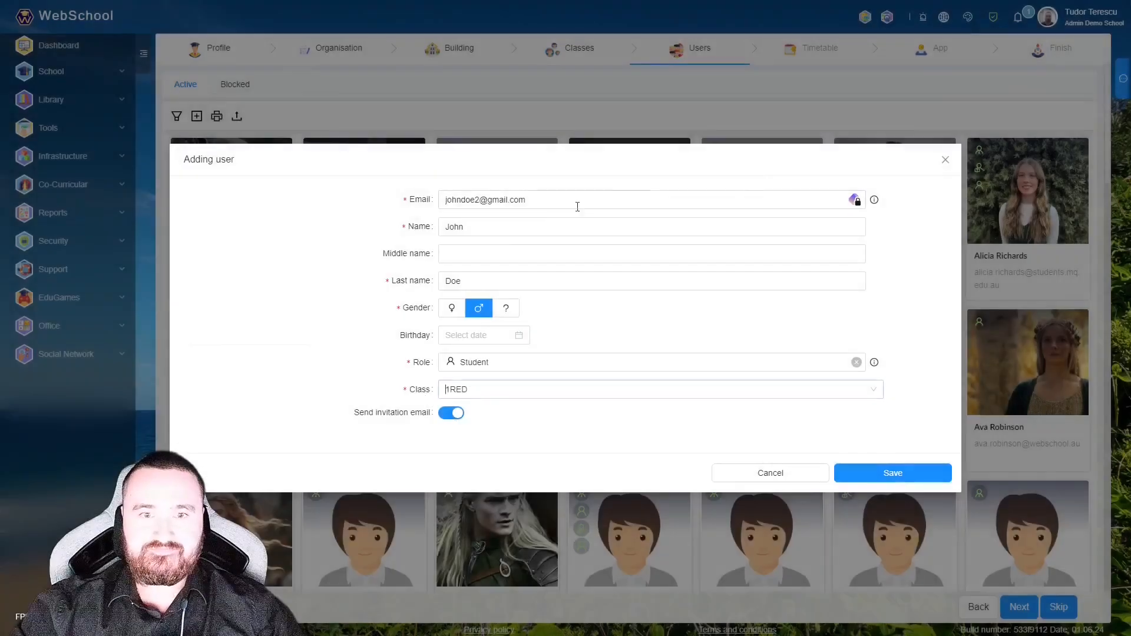
pyautogui.click(530, 362)
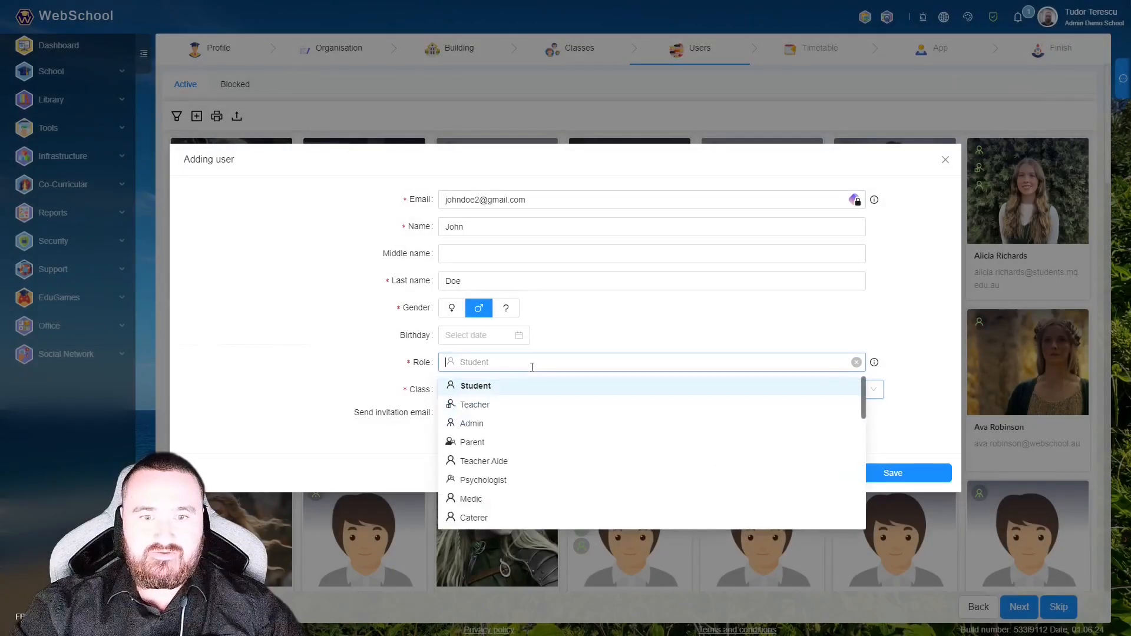
# - Switch the new user's role to Teacher, then change it to Admin
pyautogui.click(495, 402)
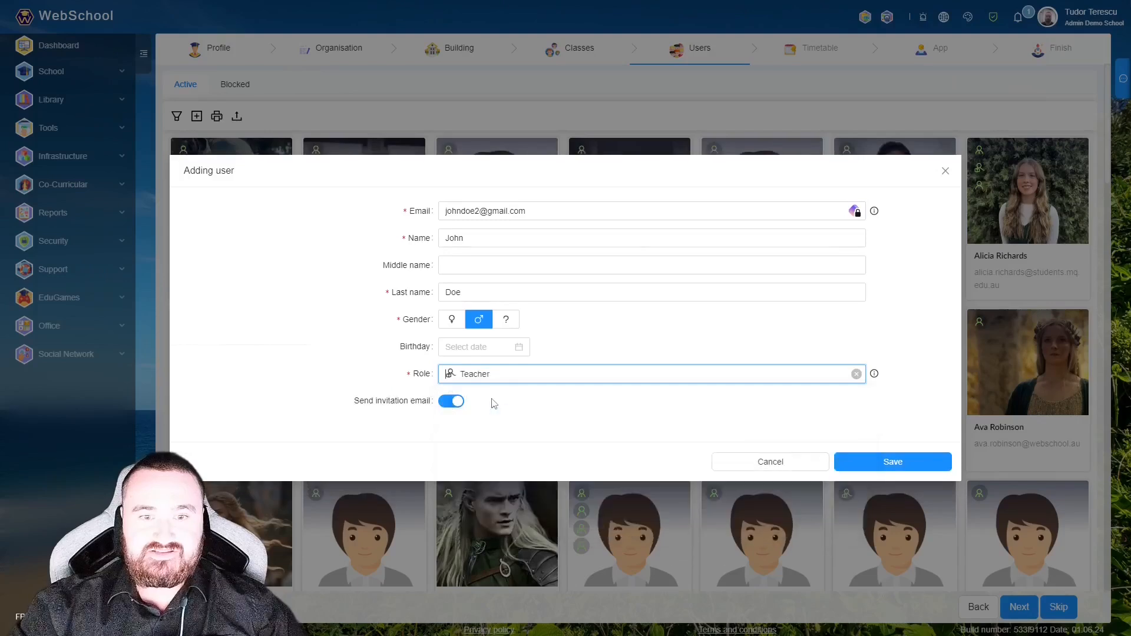
pyautogui.click(525, 377)
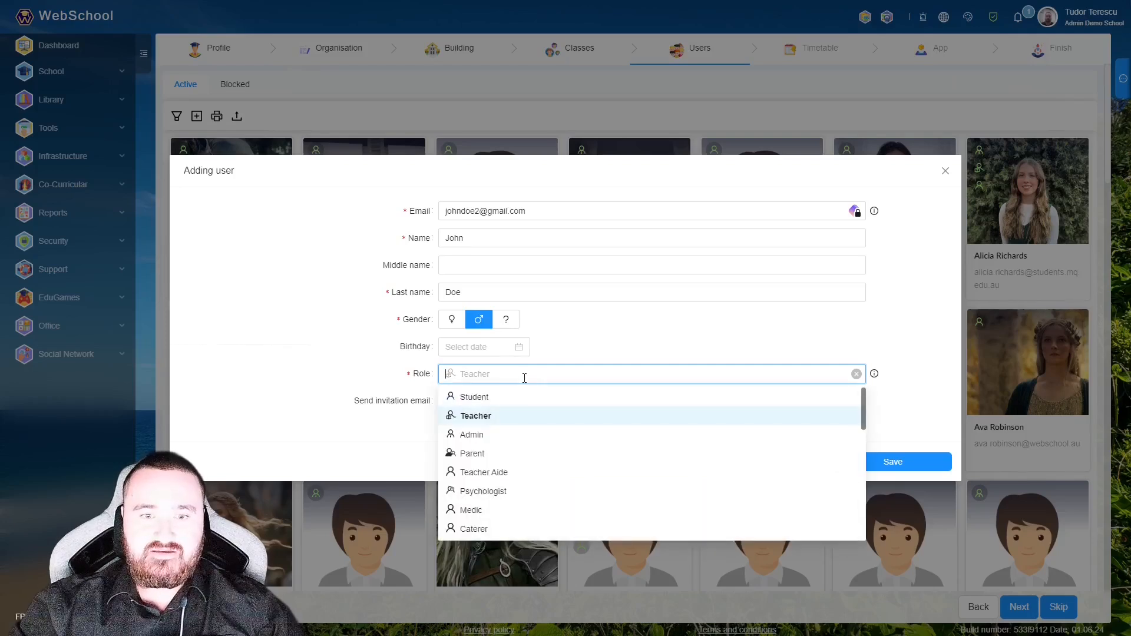
pyautogui.click(473, 435)
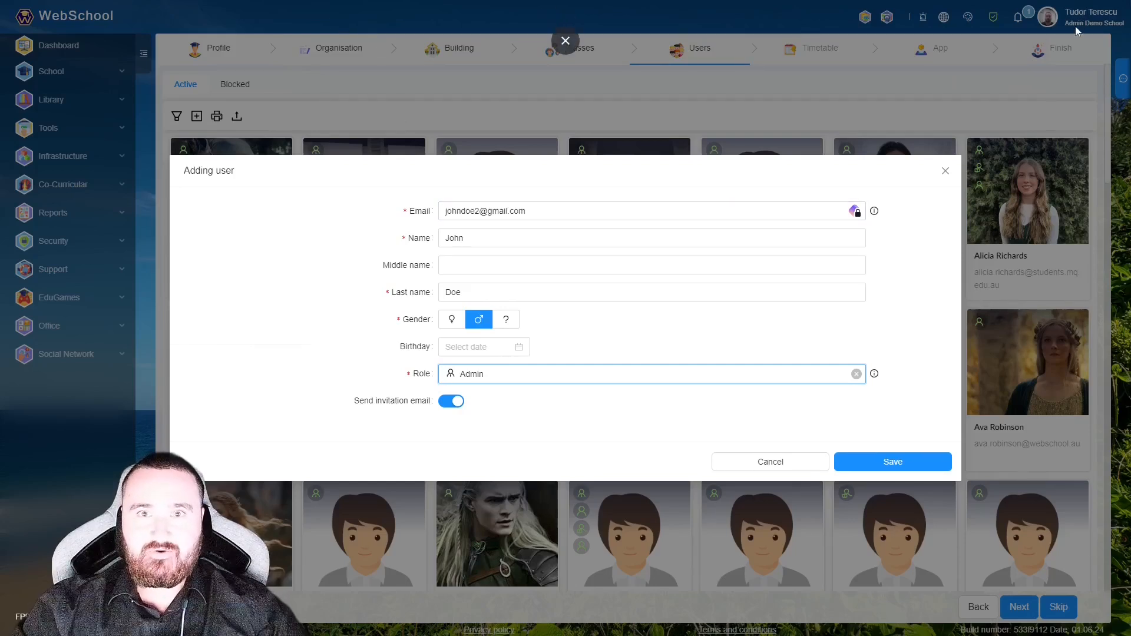
# - Reopen the Role dropdown on the Admin user's form to see the other roles
pyautogui.click(556, 376)
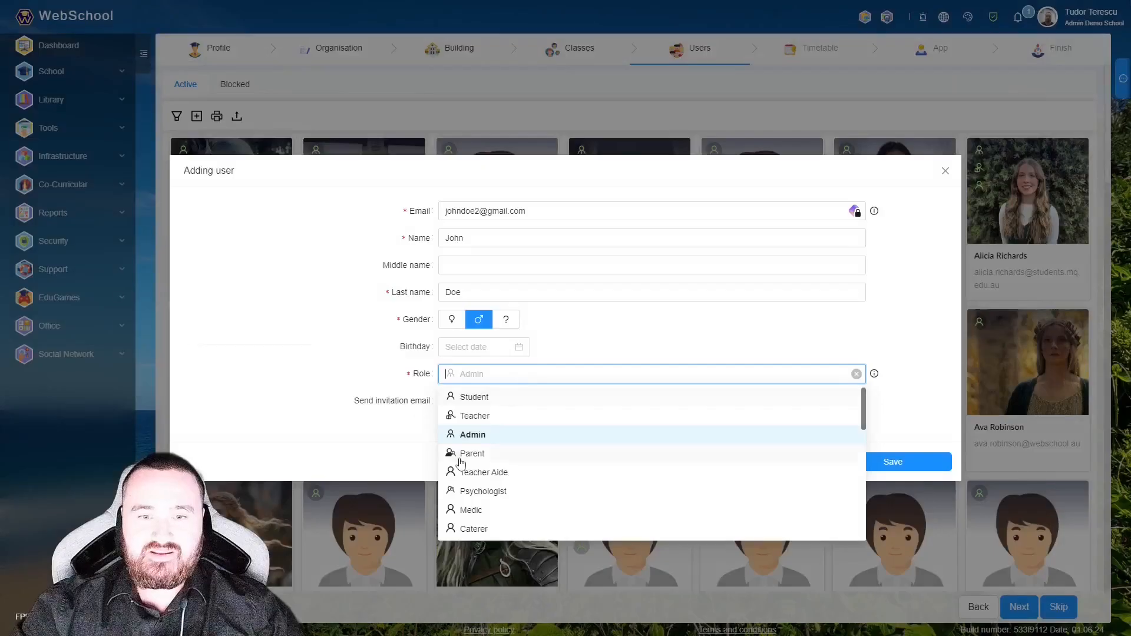
# - Make the user a Parent of the first listed child, turn off the invitation e-mail, and save
pyautogui.click(462, 455)
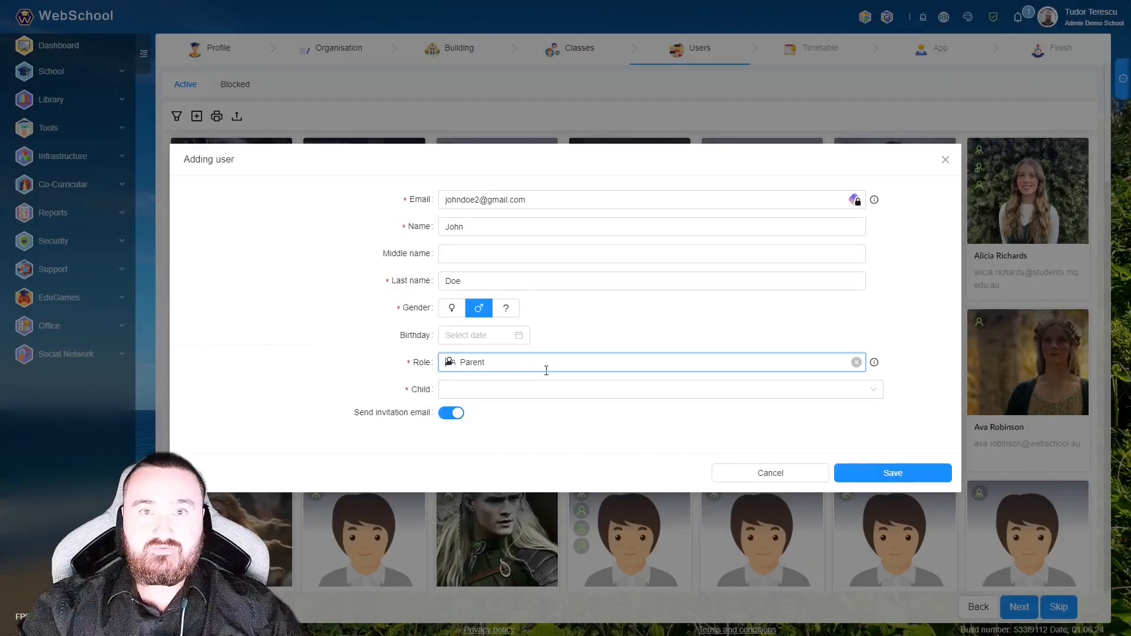
pyautogui.click(503, 390)
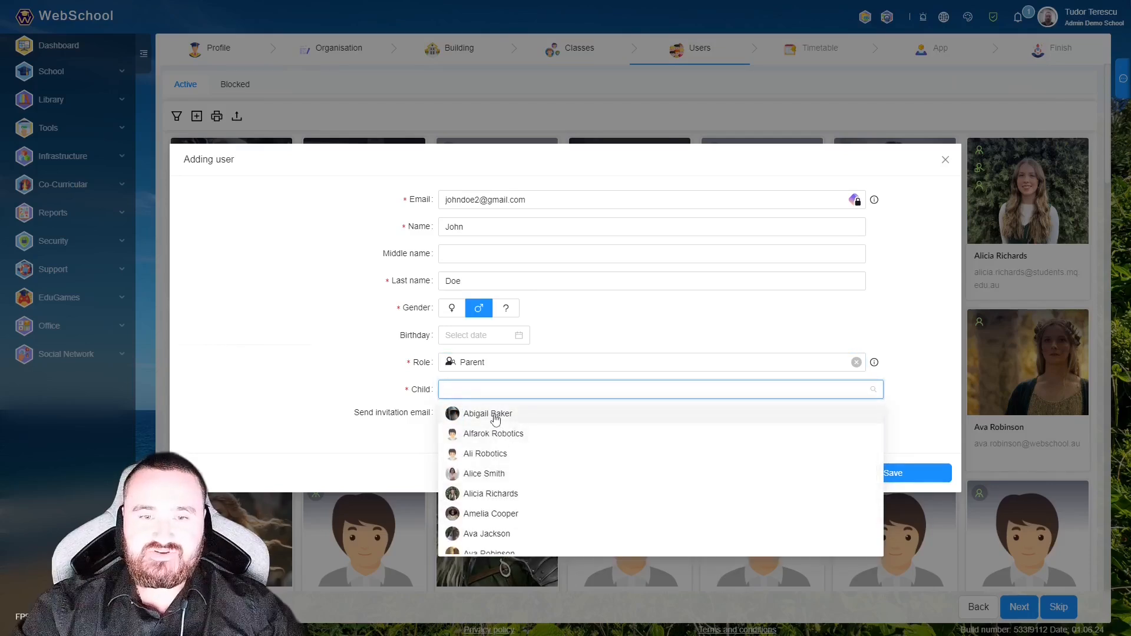
pyautogui.click(495, 415)
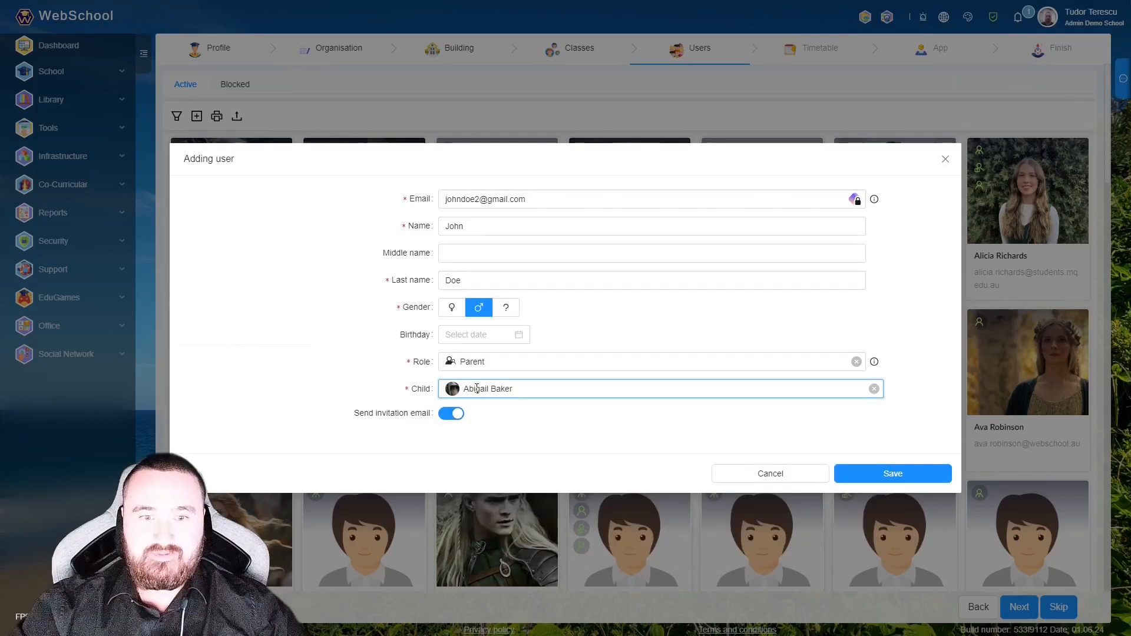
pyautogui.click(451, 414)
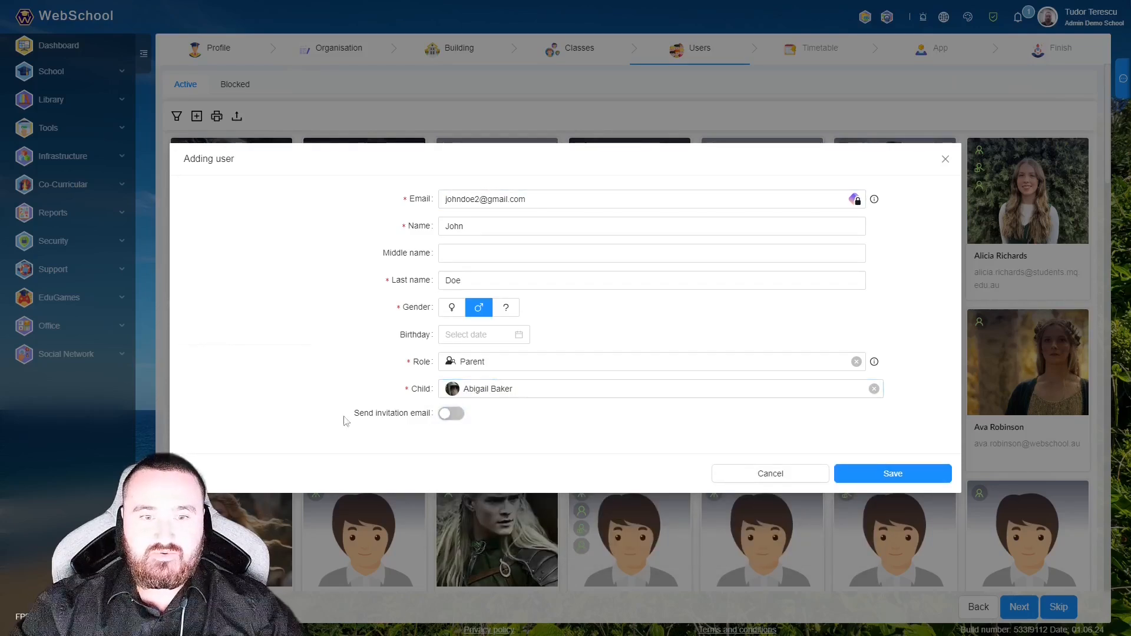
pyautogui.click(909, 475)
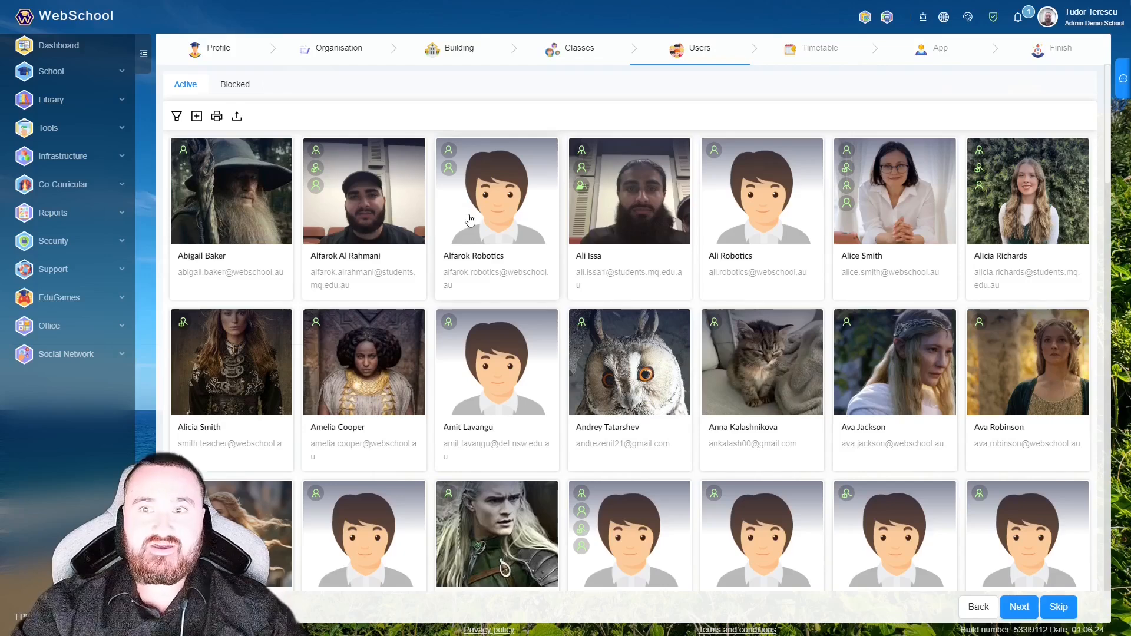
pyautogui.click(1019, 611)
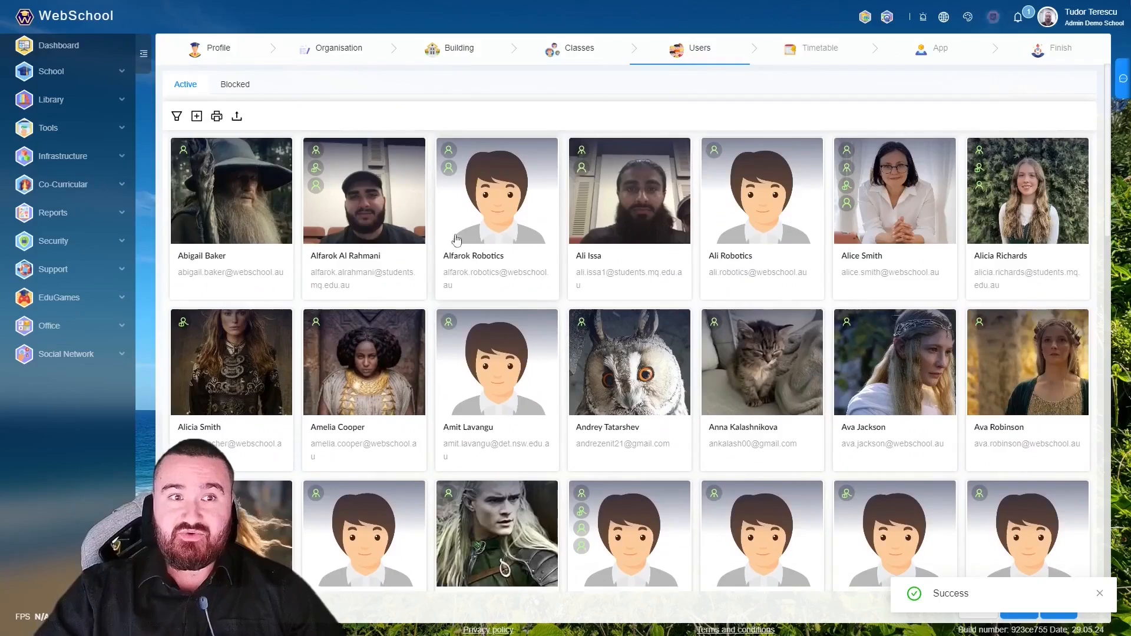
pyautogui.click(236, 118)
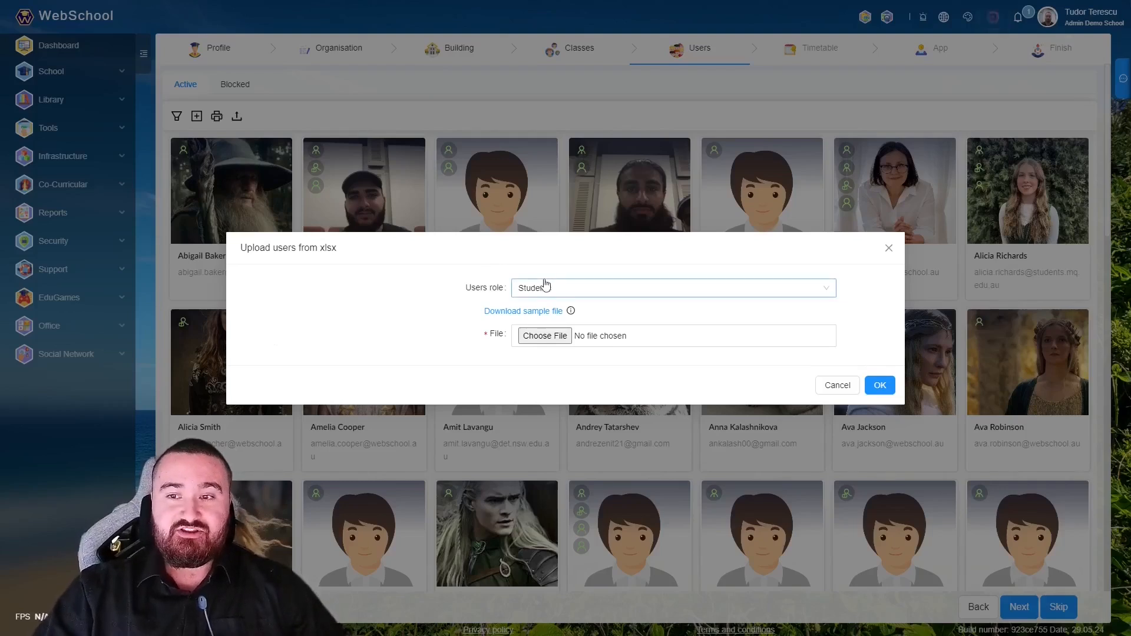
pyautogui.click(889, 247)
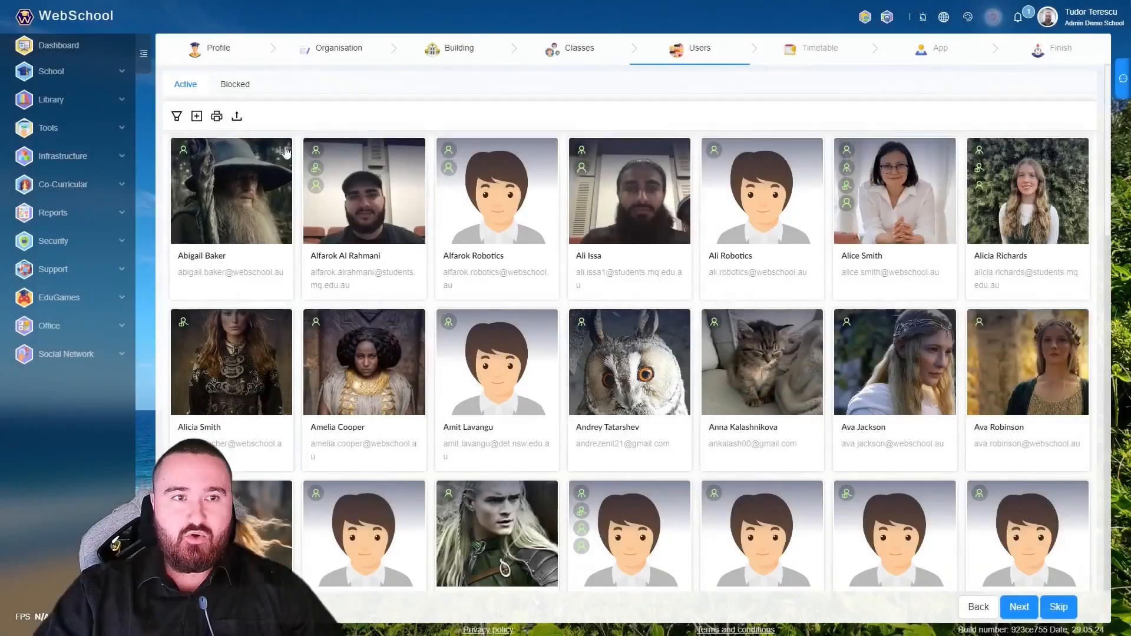
pyautogui.click(196, 116)
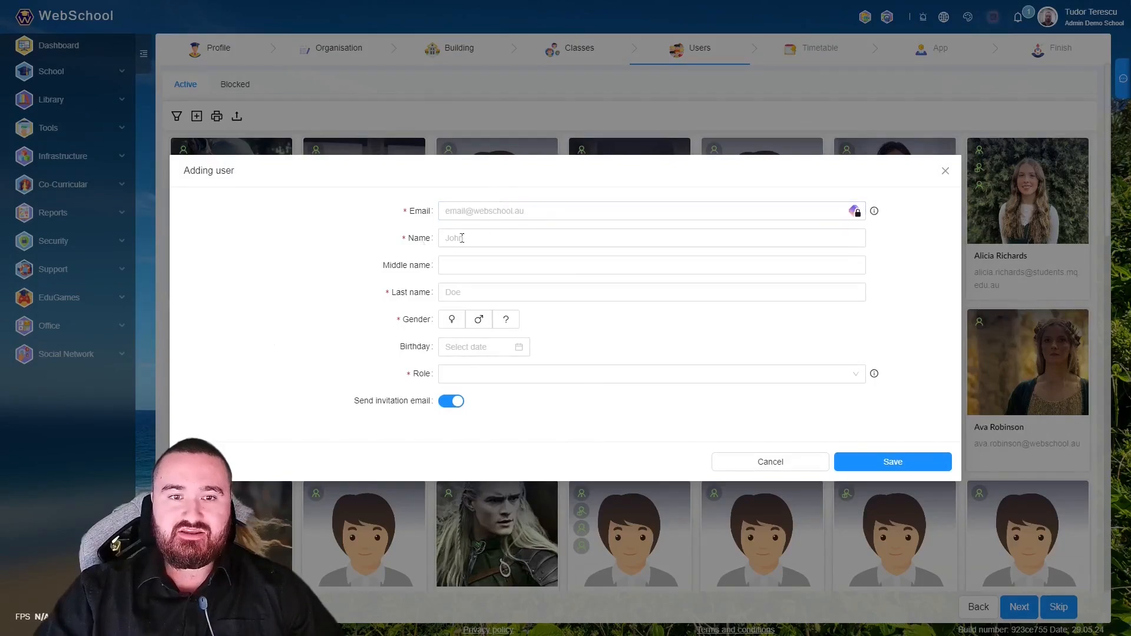
pyautogui.click(505, 268)
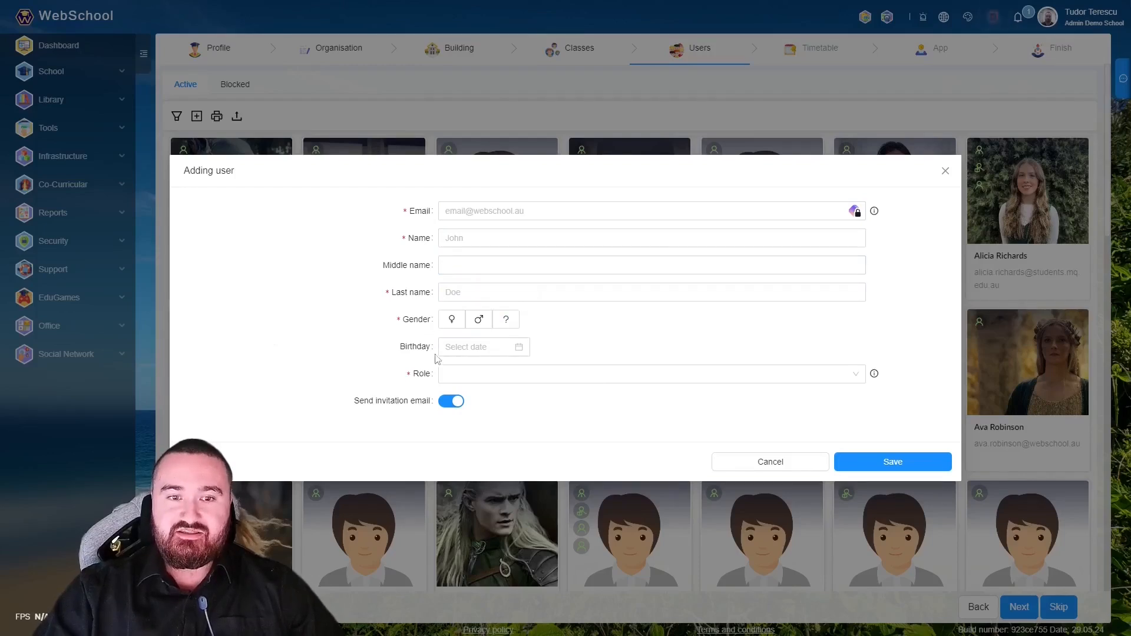
pyautogui.click(755, 466)
pyautogui.click(239, 118)
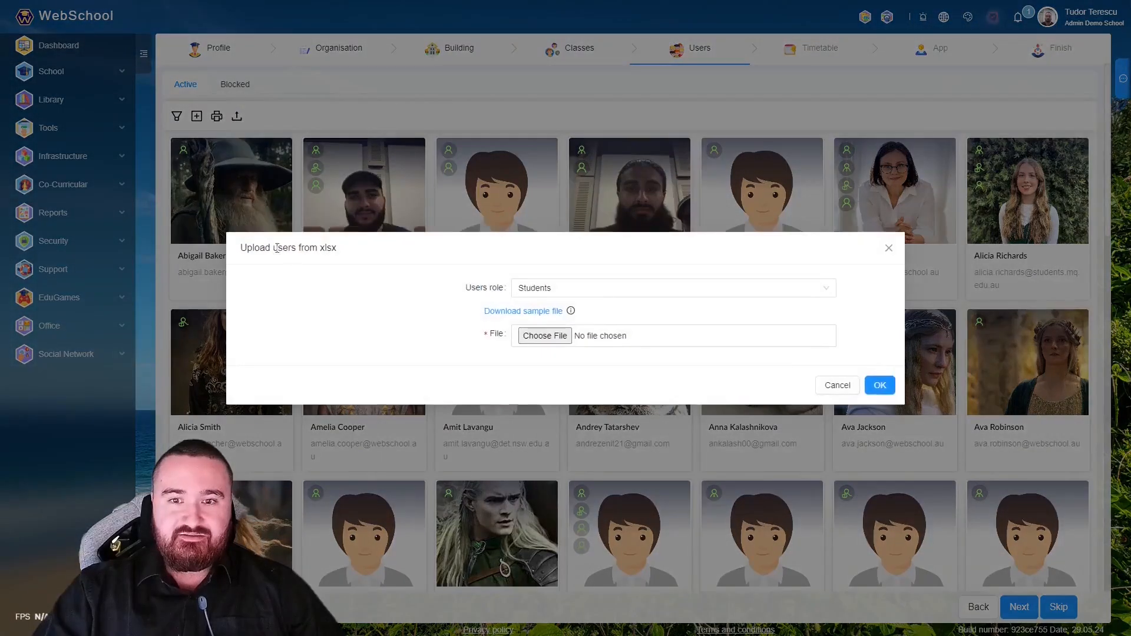
pyautogui.click(598, 289)
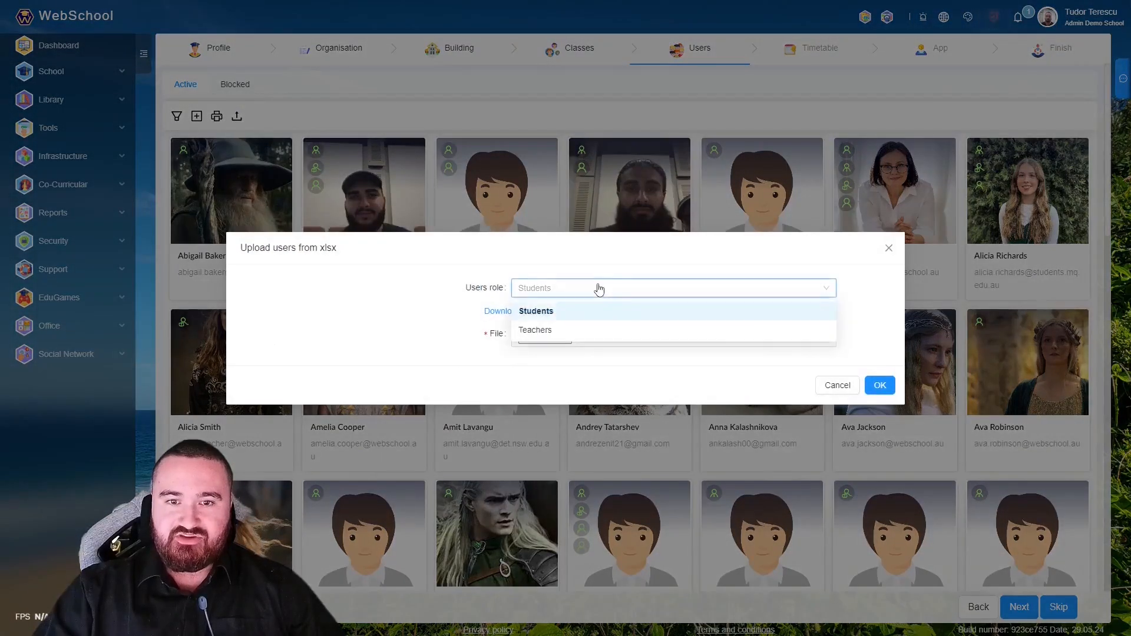
pyautogui.click(573, 319)
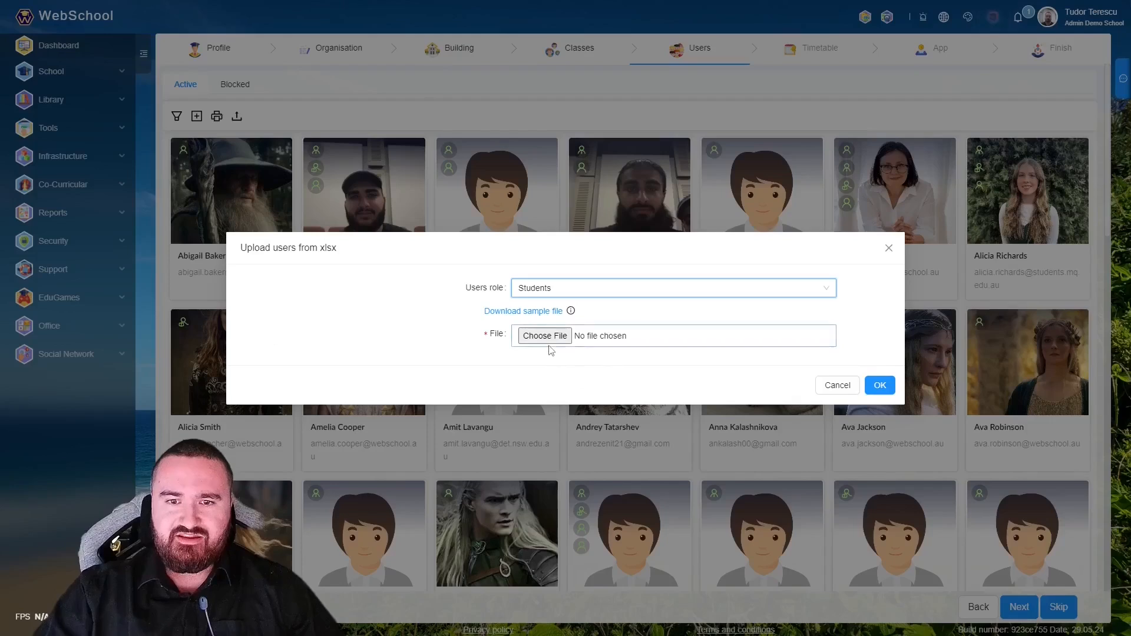
pyautogui.click(613, 291)
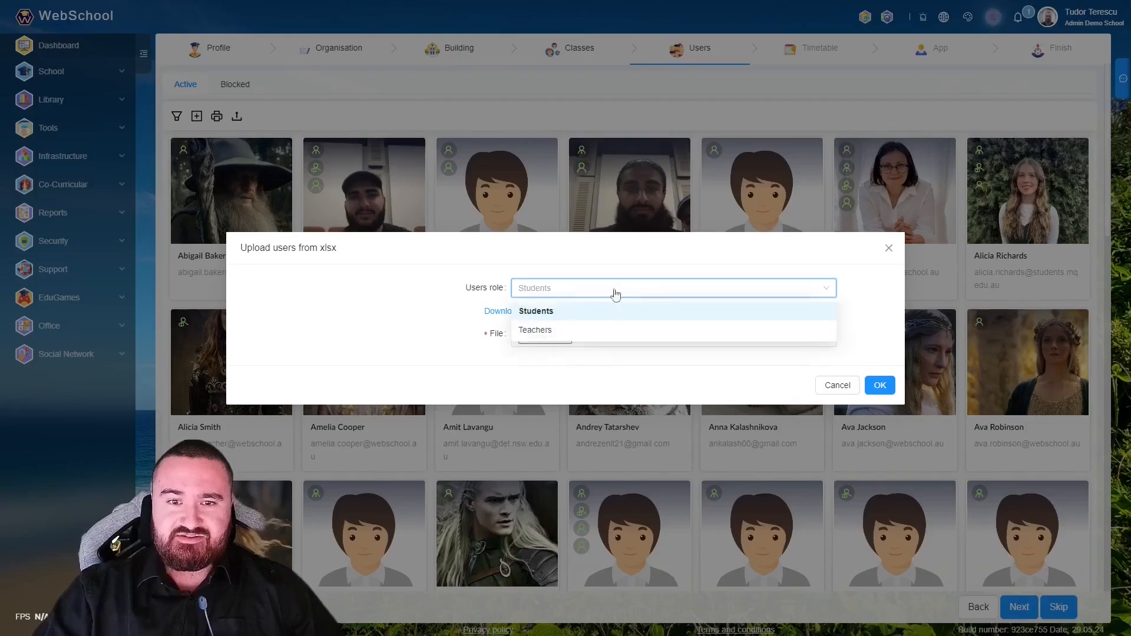
pyautogui.click(560, 331)
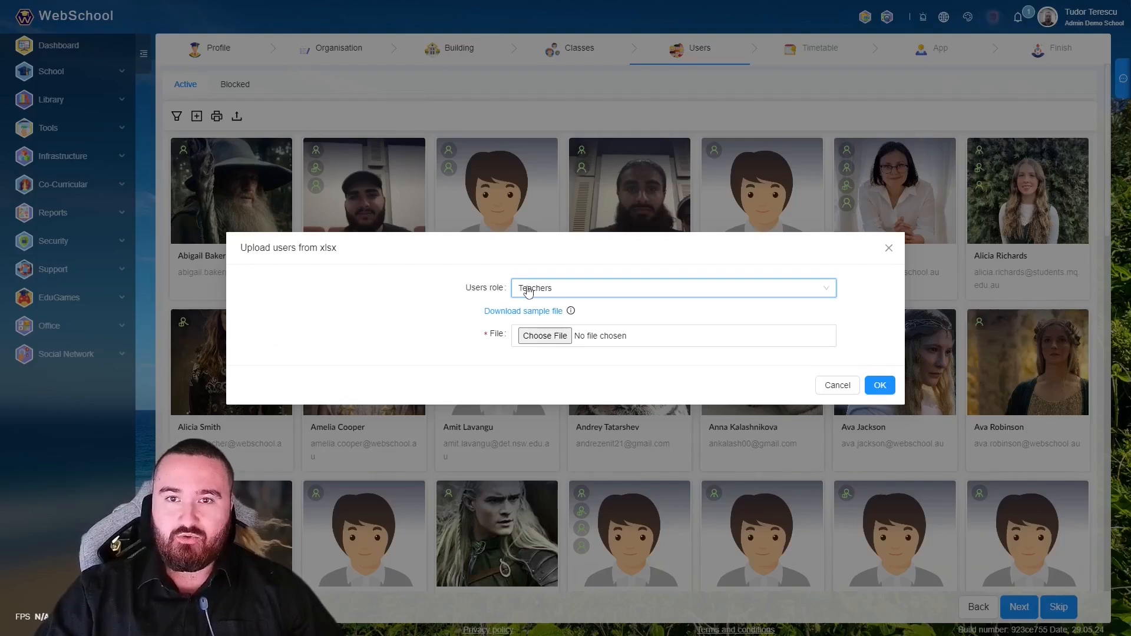
# - Close the xlsx import dialog and open the user filter options
pyautogui.click(889, 248)
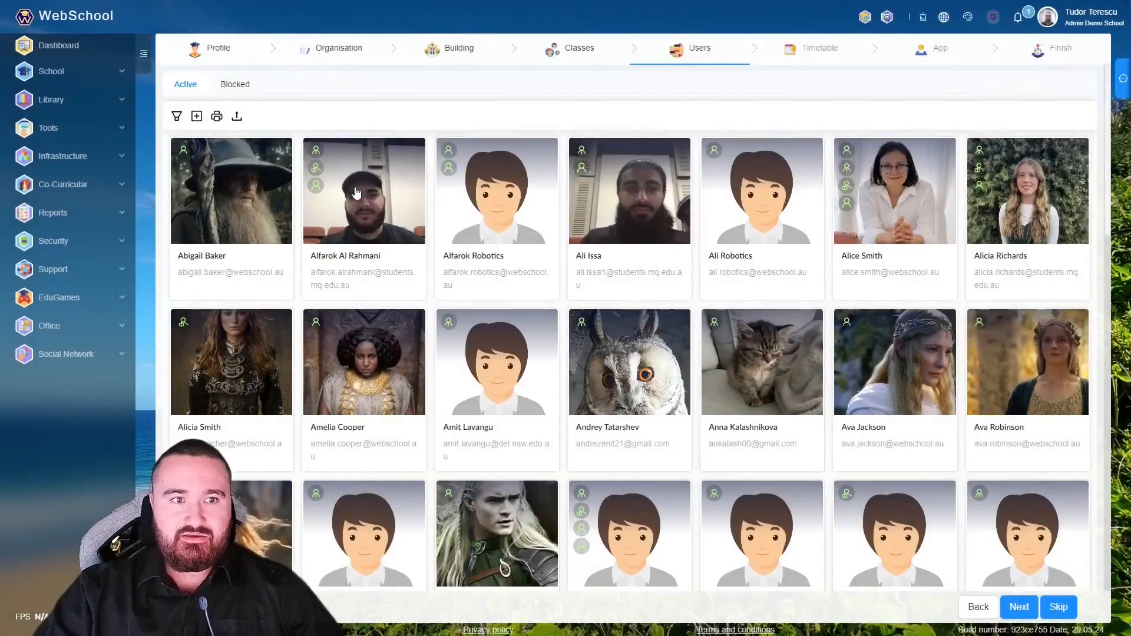
pyautogui.click(176, 117)
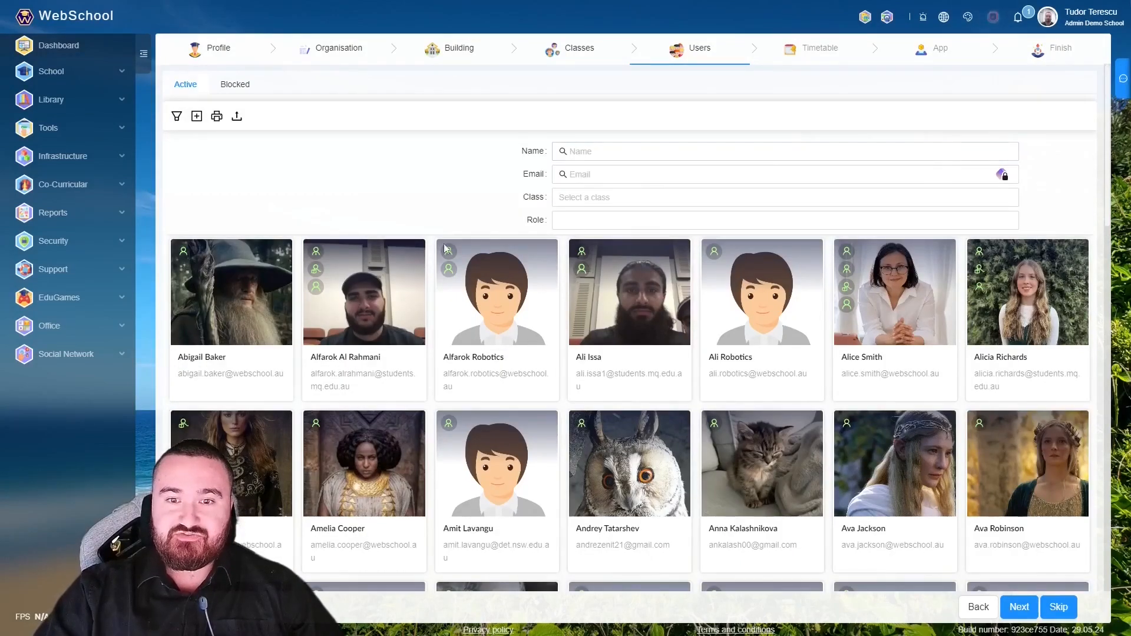
pyautogui.scroll(-15, 494, 403)
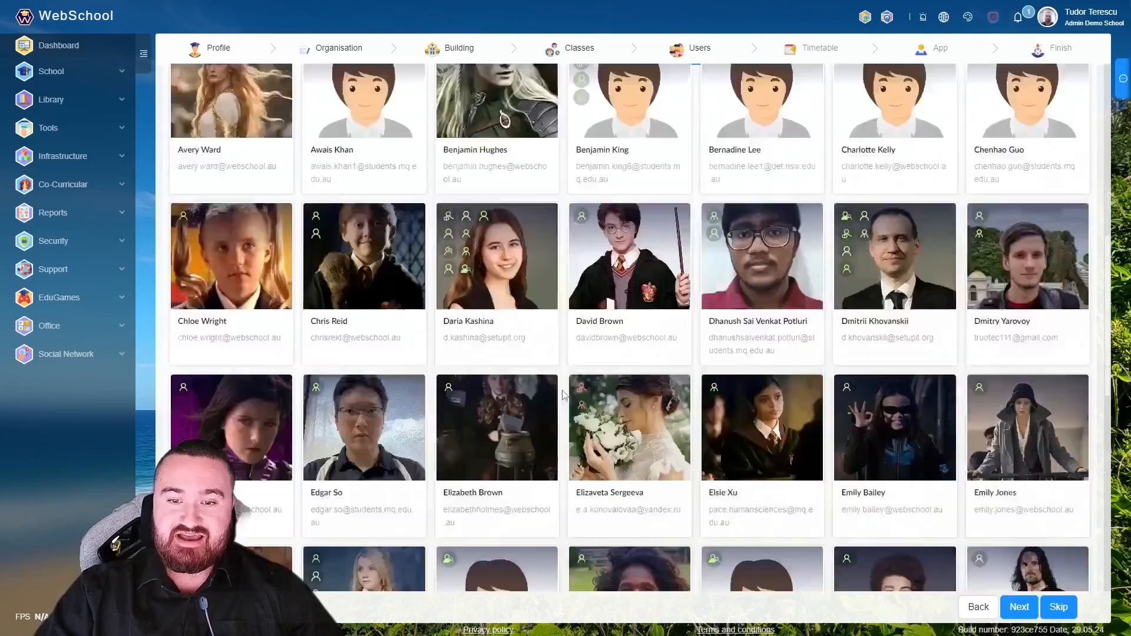
pyautogui.scroll(-8, 766, 386)
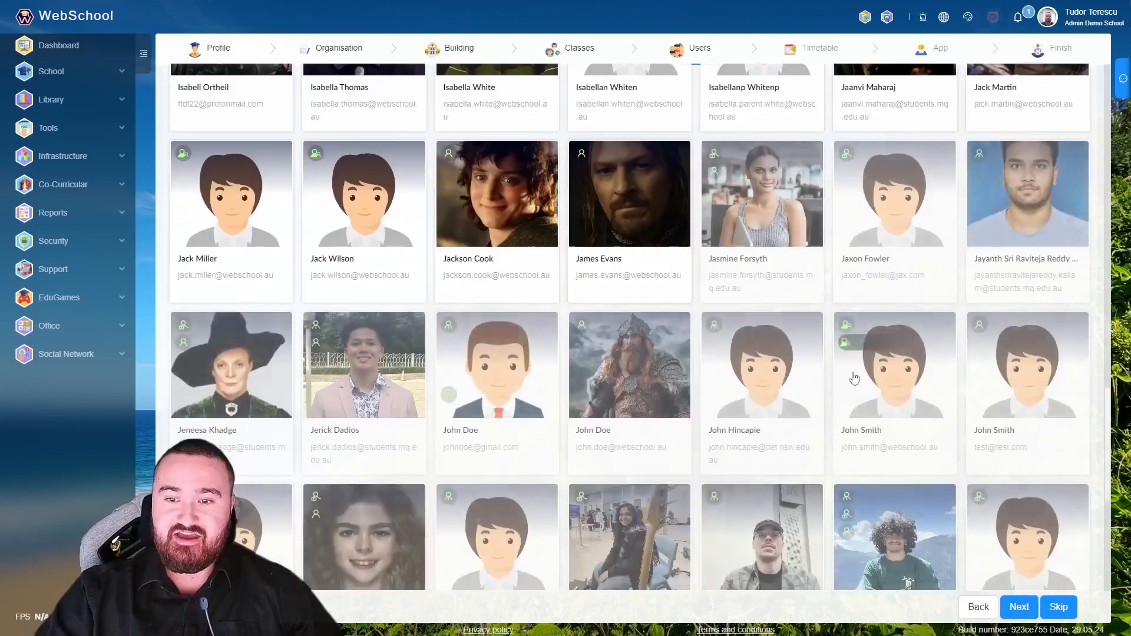
pyautogui.scroll(1, 619, 283)
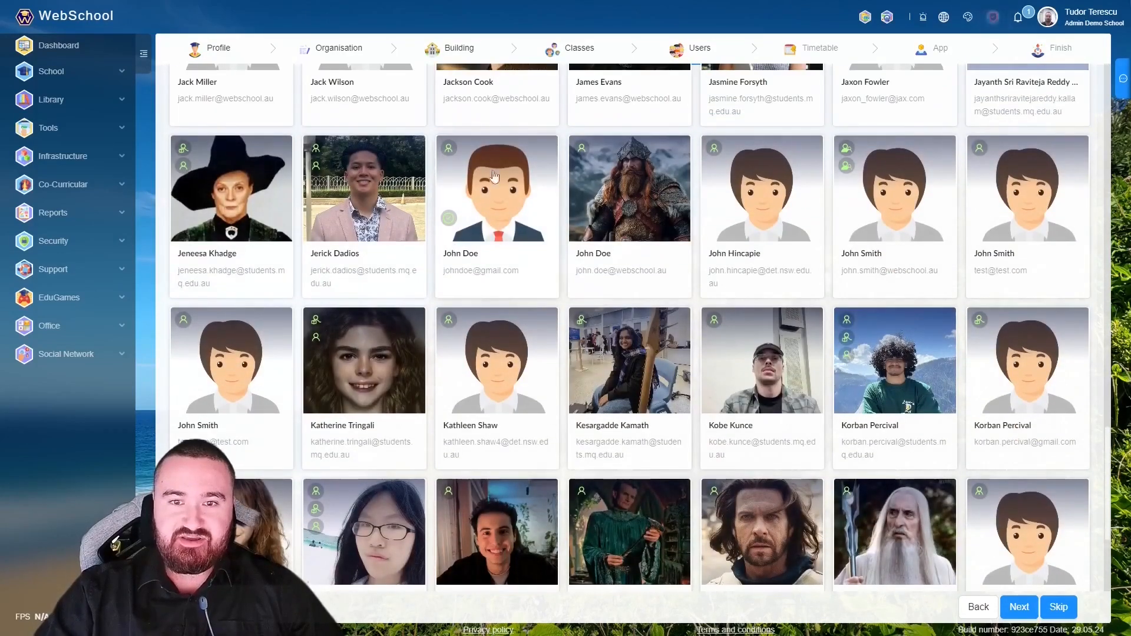
pyautogui.scroll(20, 482, 211)
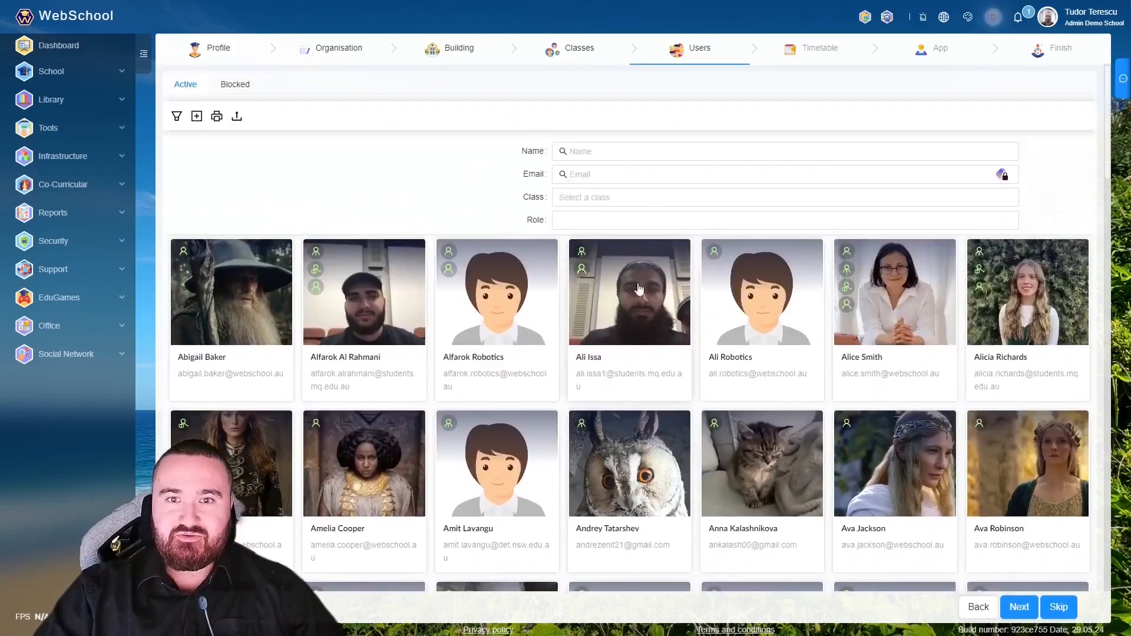
# - Filter users by the new user's name and class 4YELLOW, then remove the class filter
pyautogui.click(596, 150)
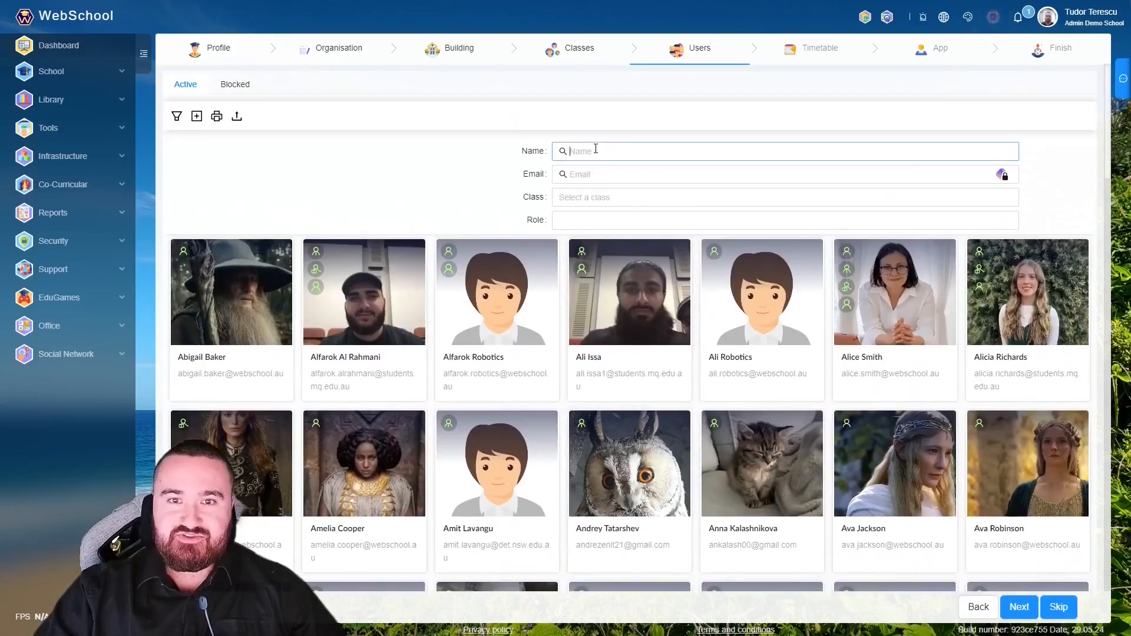
pyautogui.write('Jo')
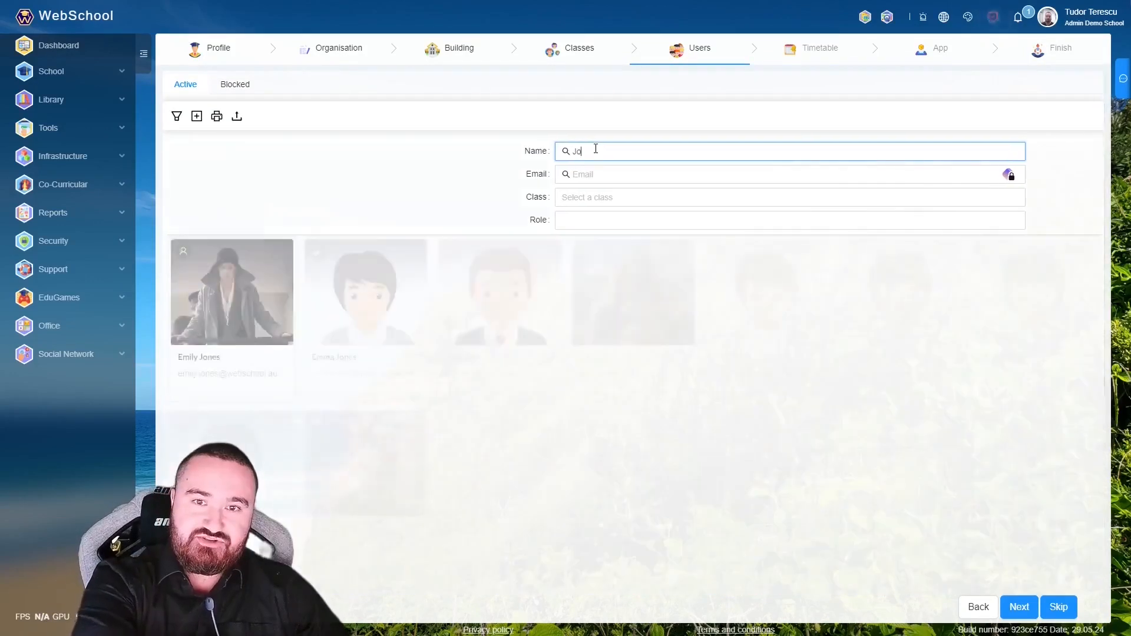
pyautogui.write('hn Doe')
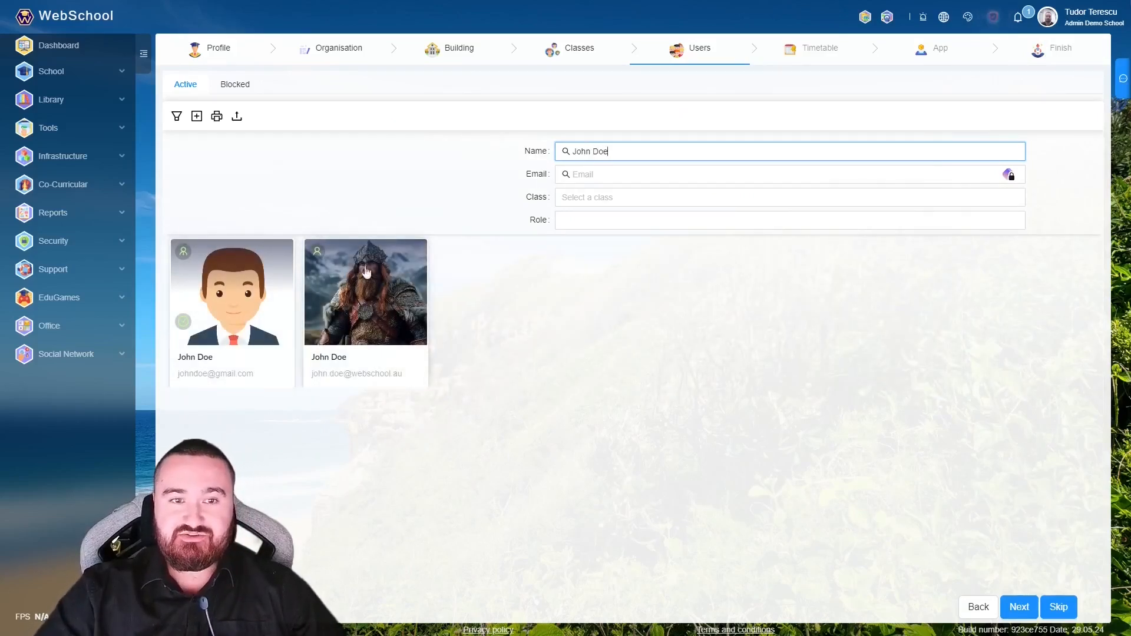
pyautogui.click(584, 197)
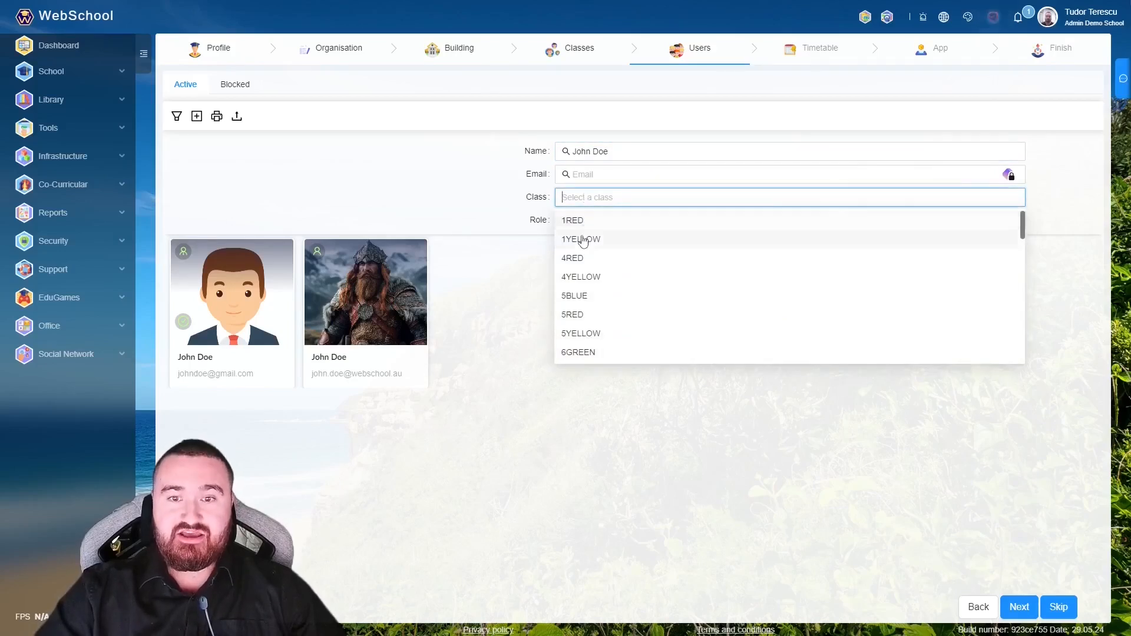
pyautogui.click(582, 278)
pyautogui.click(874, 151)
pyautogui.press('BackSpace')
pyautogui.press('BackSpace')
pyautogui.press('BackSpace')
pyautogui.press('BackSpace')
pyautogui.press('BackSpace')
pyautogui.press('BackSpace')
pyautogui.press('BackSpace')
pyautogui.press('BackSpace')
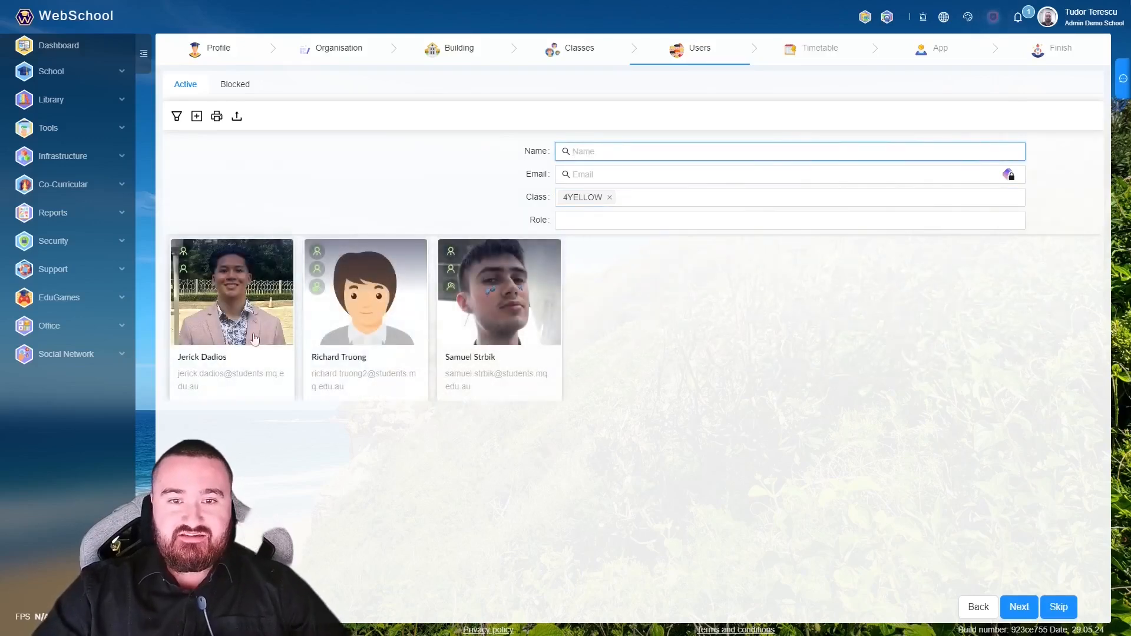
pyautogui.click(610, 198)
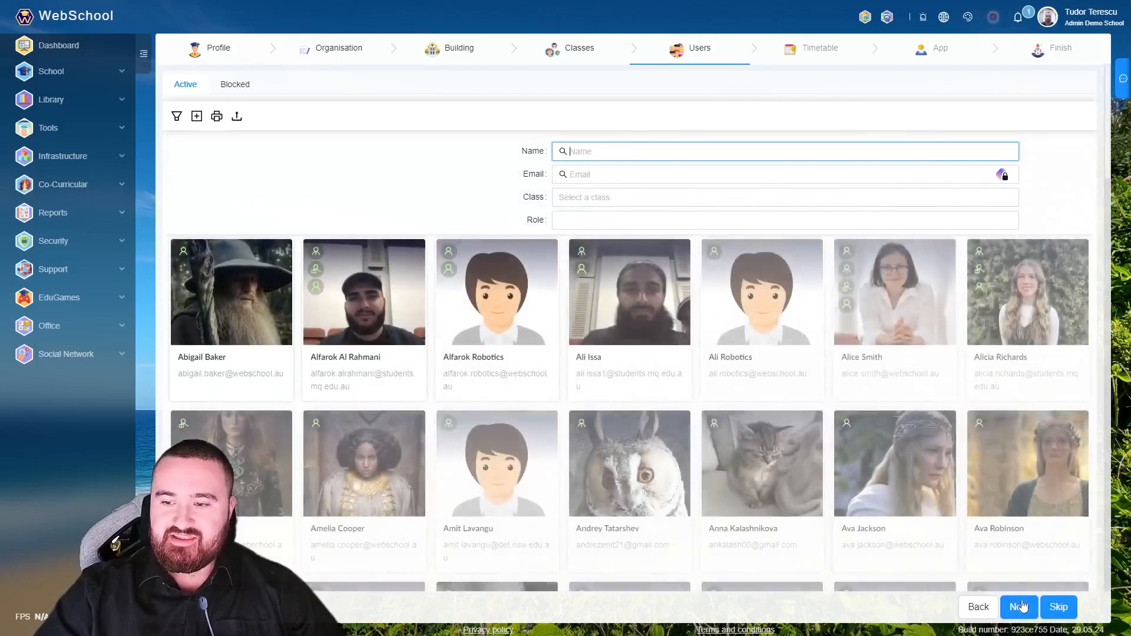
# - Advance the wizard to the Timetable step and scroll down to Monday's periods
pyautogui.click(1020, 607)
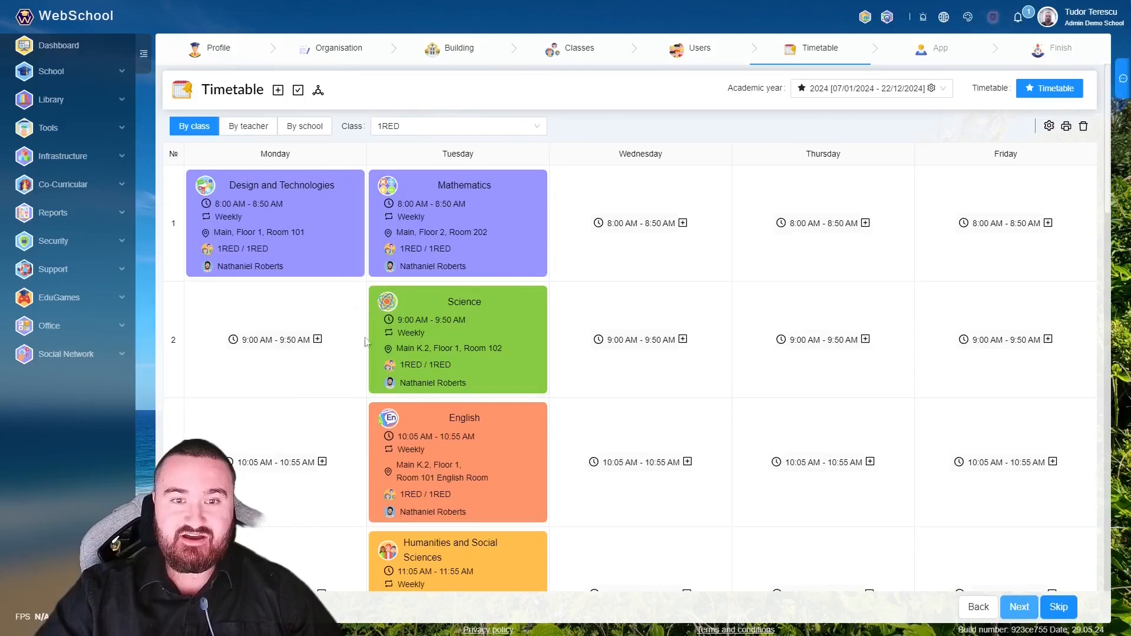
pyautogui.scroll(-1, 316, 312)
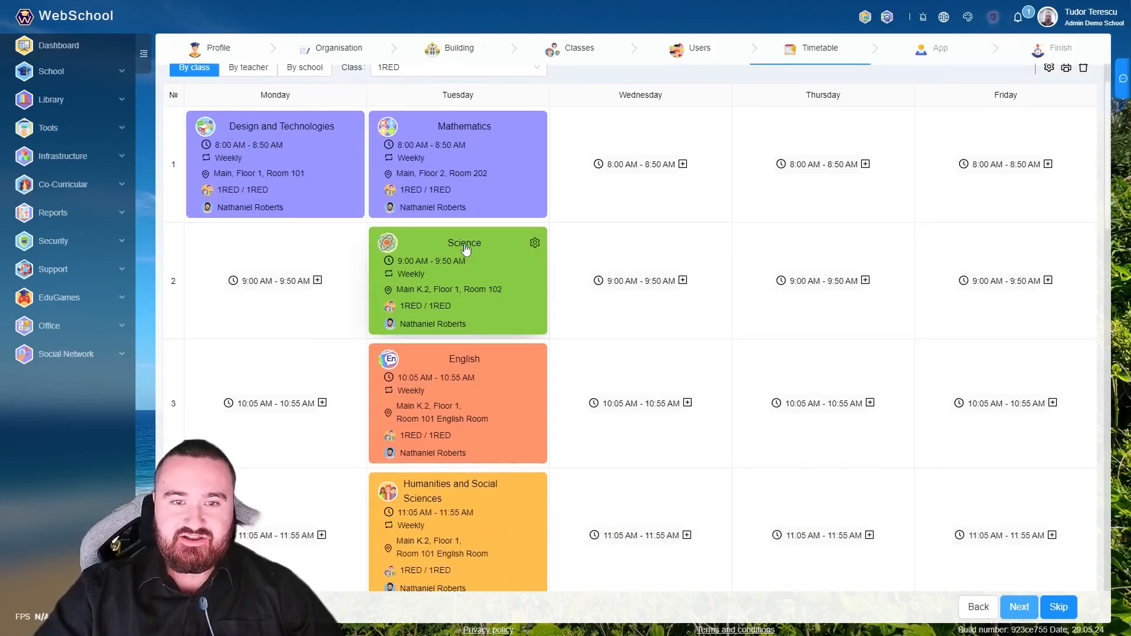
pyautogui.scroll(-2, 457, 383)
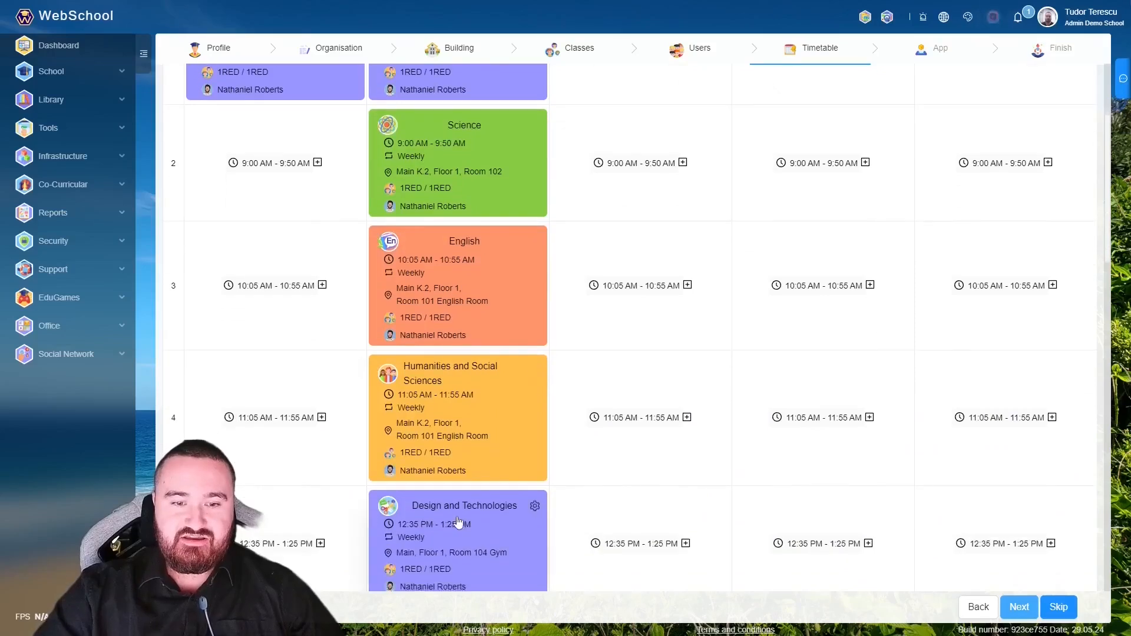
pyautogui.scroll(-3, 459, 519)
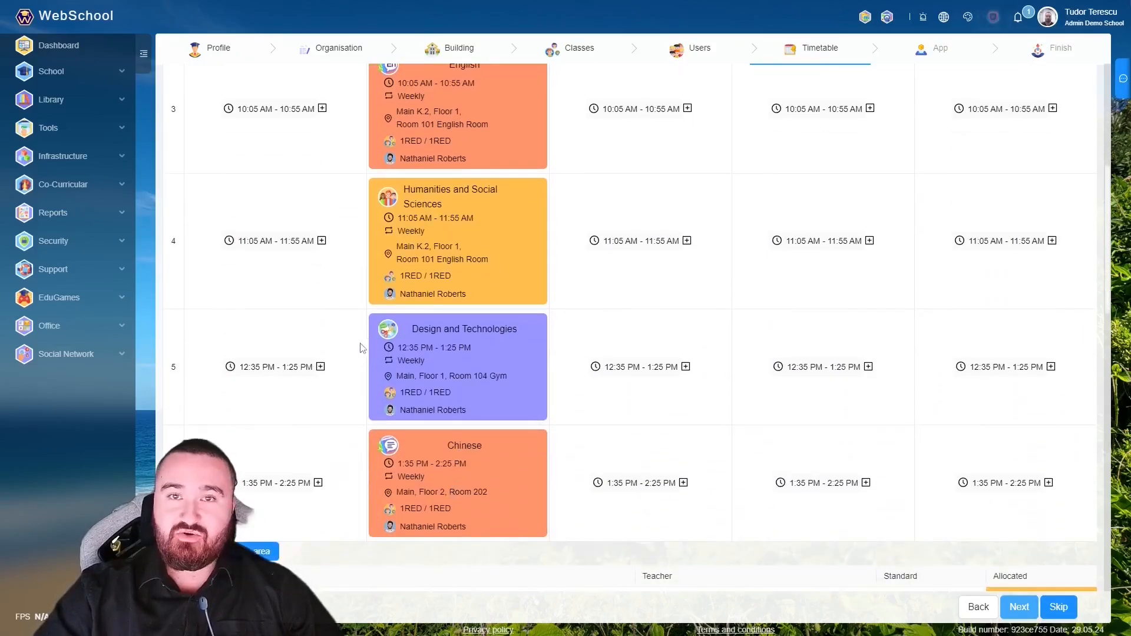
# - Draft a Monday period-5 English lesson in Room 101, discard it, then advance to App and Finish
pyautogui.click(322, 366)
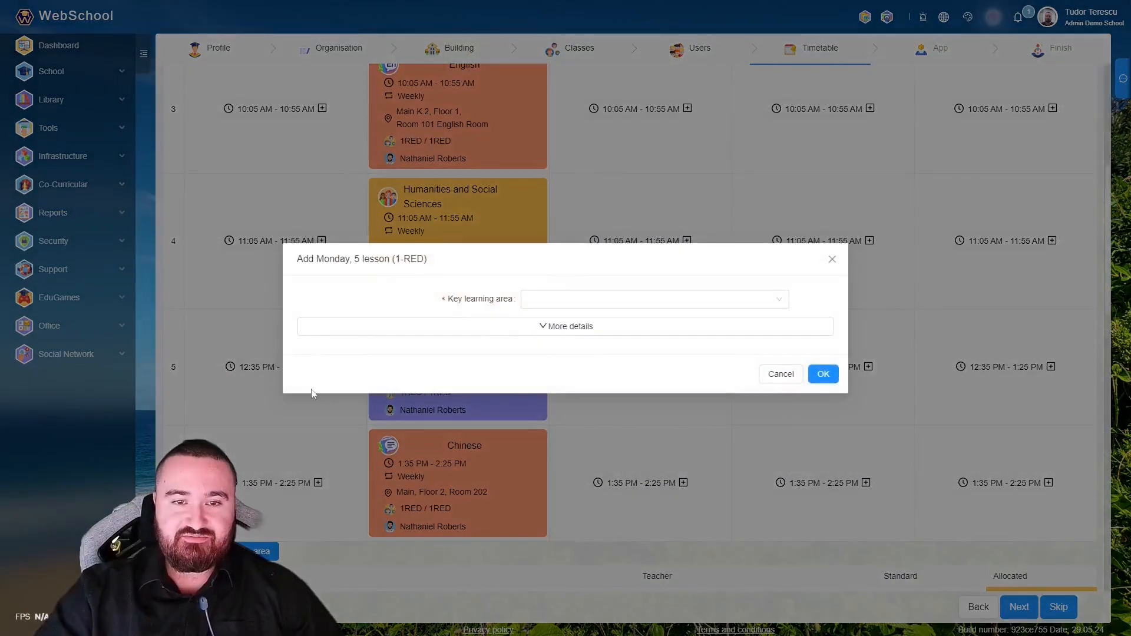
pyautogui.click(558, 306)
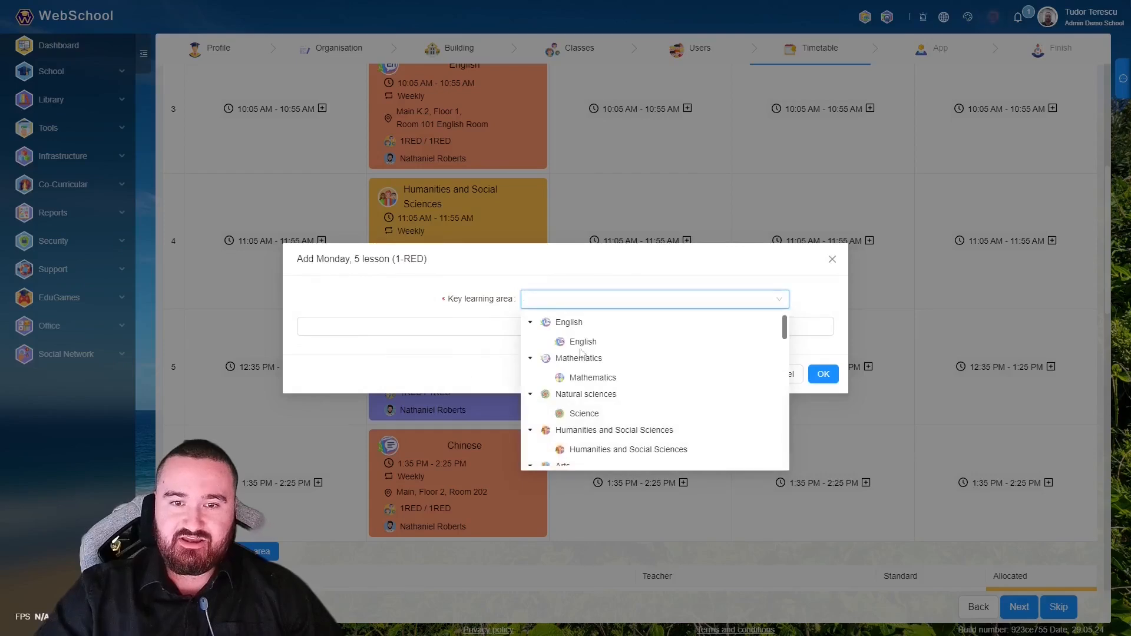
pyautogui.click(608, 343)
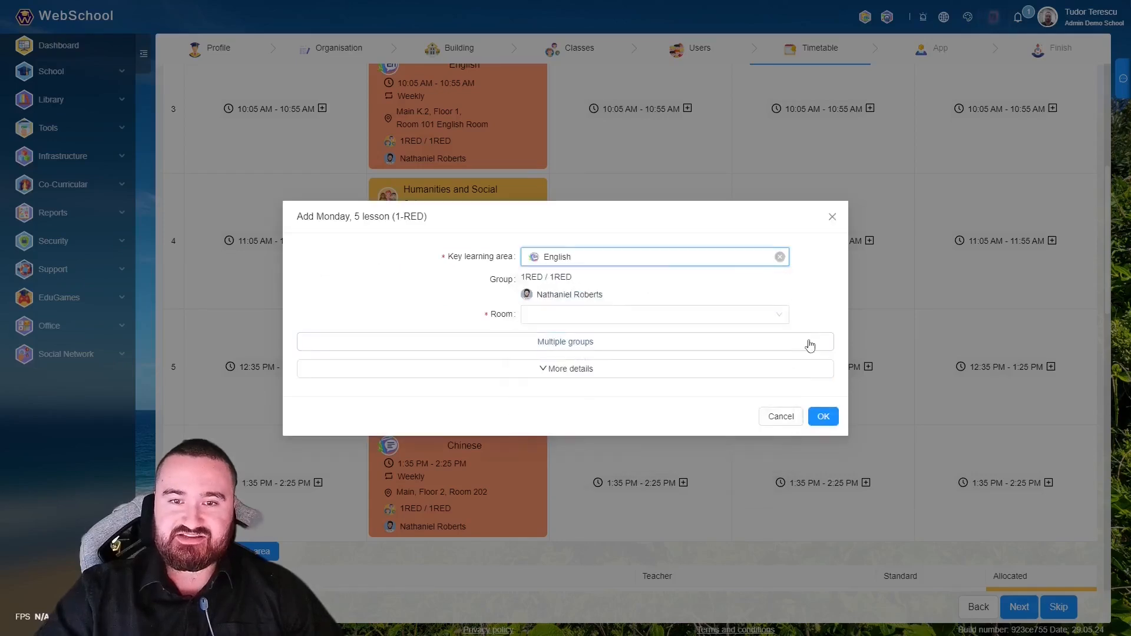
pyautogui.moveTo(604, 295)
pyautogui.mouseDown()
pyautogui.moveTo(528, 295)
pyautogui.moveTo(617, 297)
pyautogui.mouseUp()
pyautogui.click(596, 313)
pyautogui.click(530, 354)
pyautogui.click(544, 370)
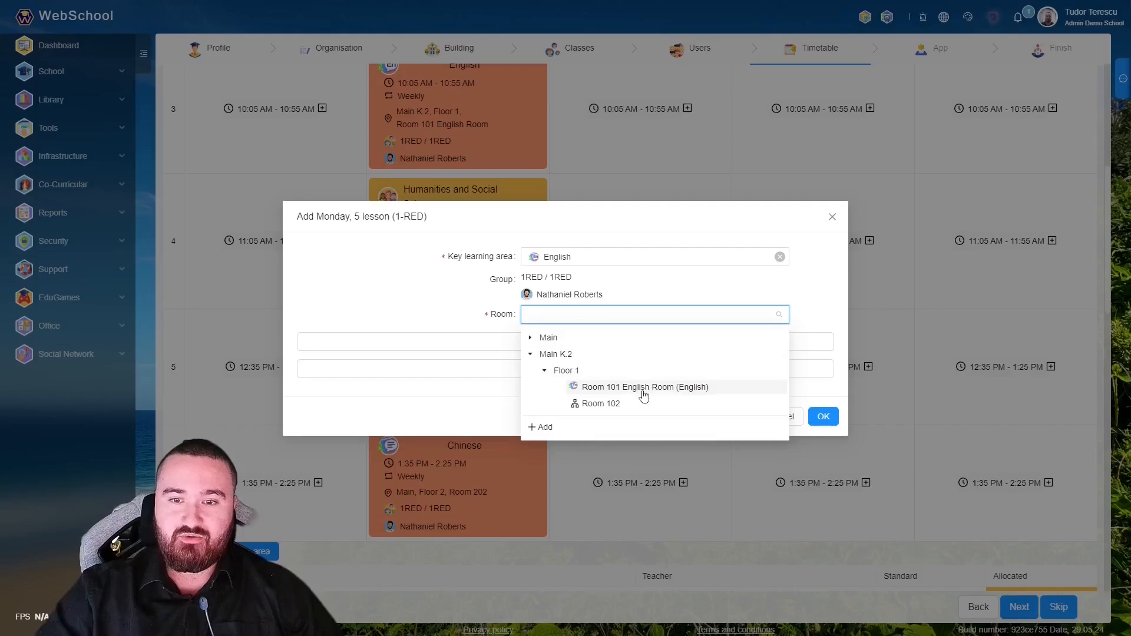
pyautogui.click(606, 389)
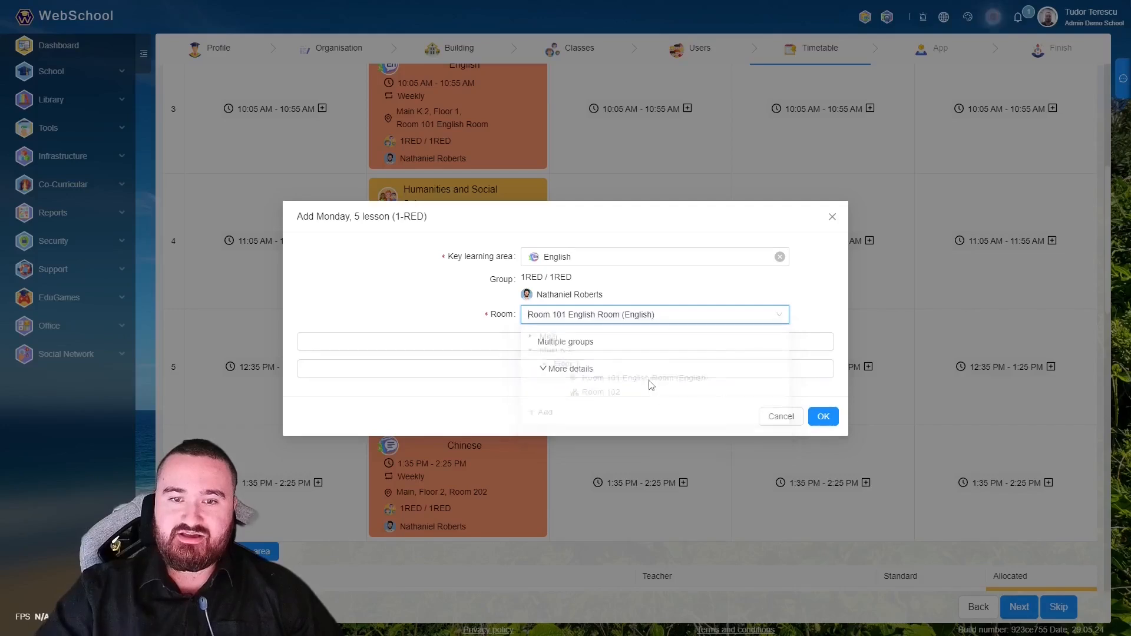
pyautogui.click(833, 217)
pyautogui.click(1019, 610)
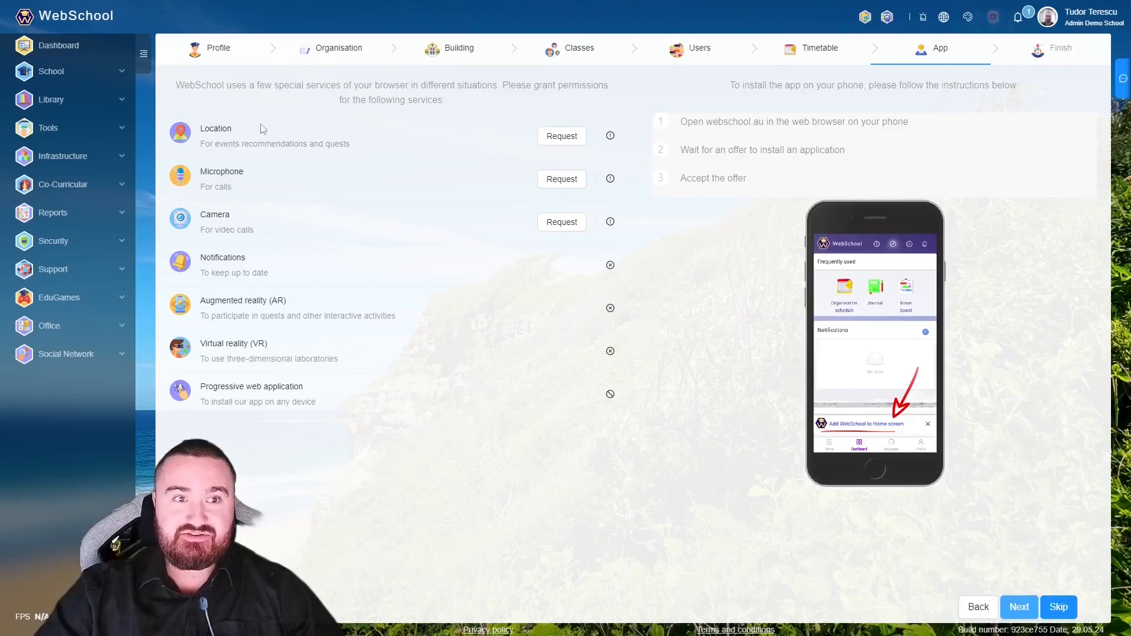
pyautogui.click(1019, 607)
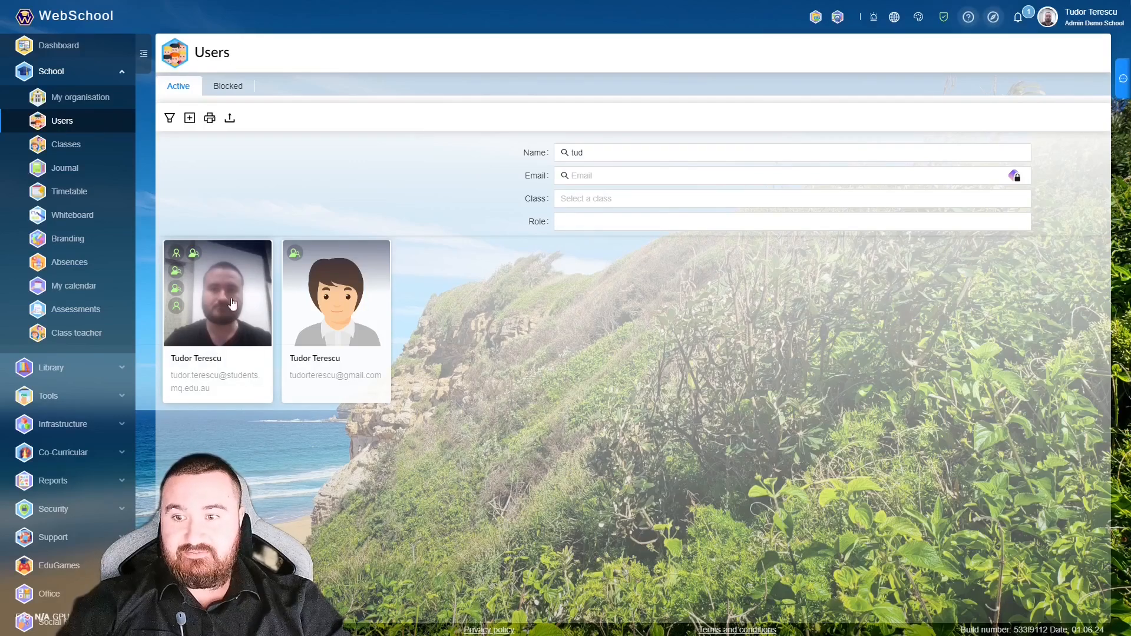
# - Open the admin user card's roles for editing
pyautogui.click(202, 334)
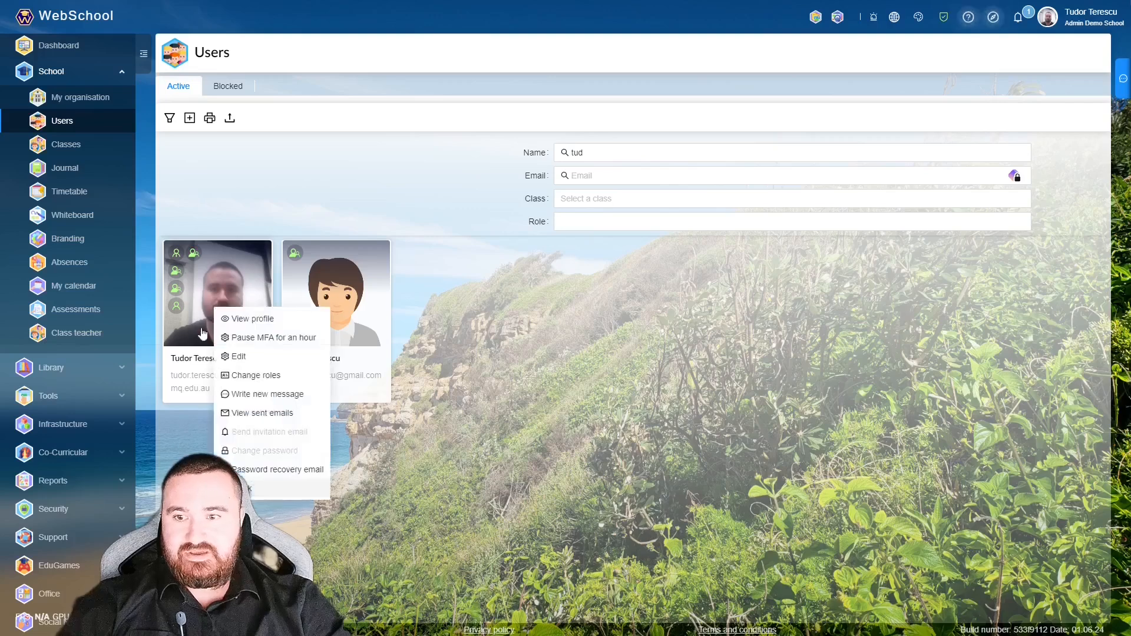
pyautogui.click(270, 376)
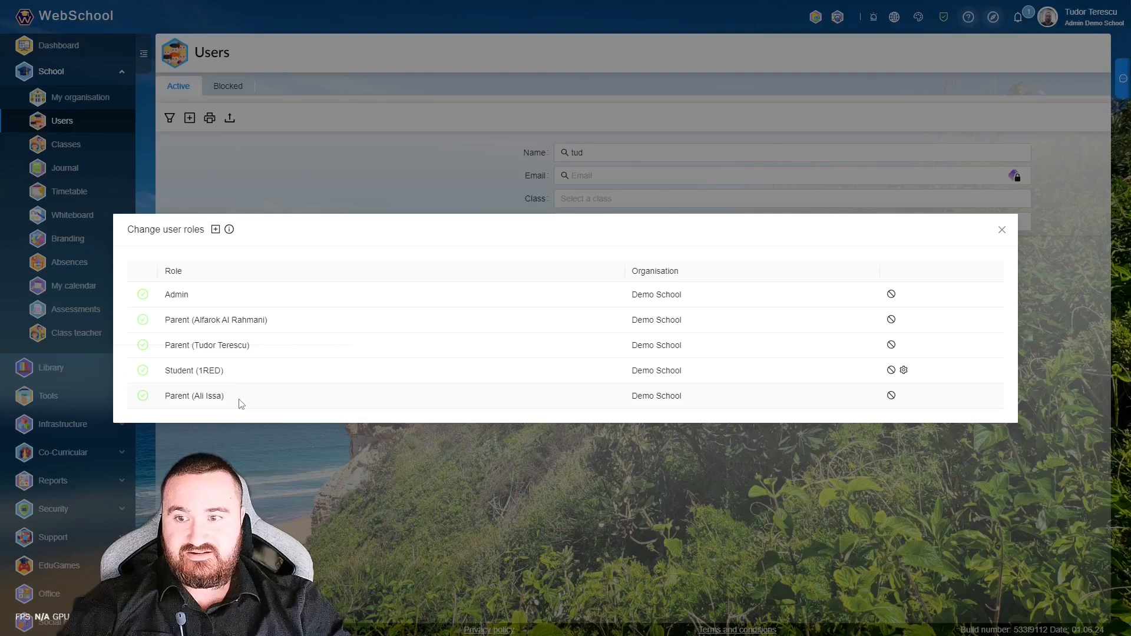
pyautogui.moveTo(167, 320); pyautogui.dragTo(282, 326)
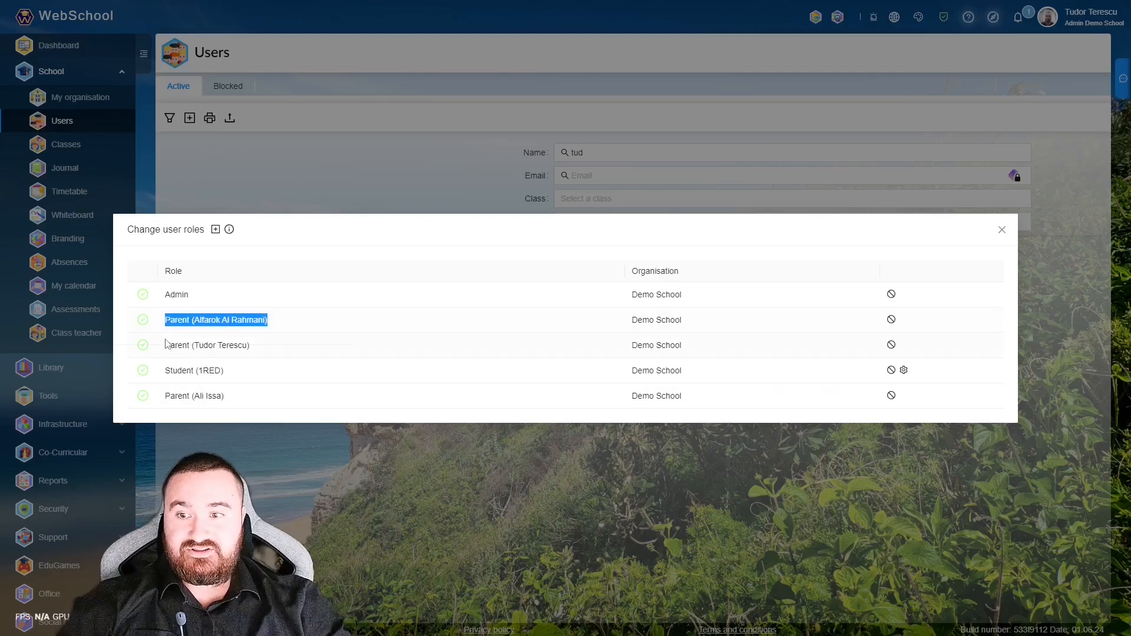
pyautogui.moveTo(167, 343); pyautogui.dragTo(267, 346)
# - Add a Parent role linked to another student, then switch into the Demo School Parent role
pyautogui.click(216, 229)
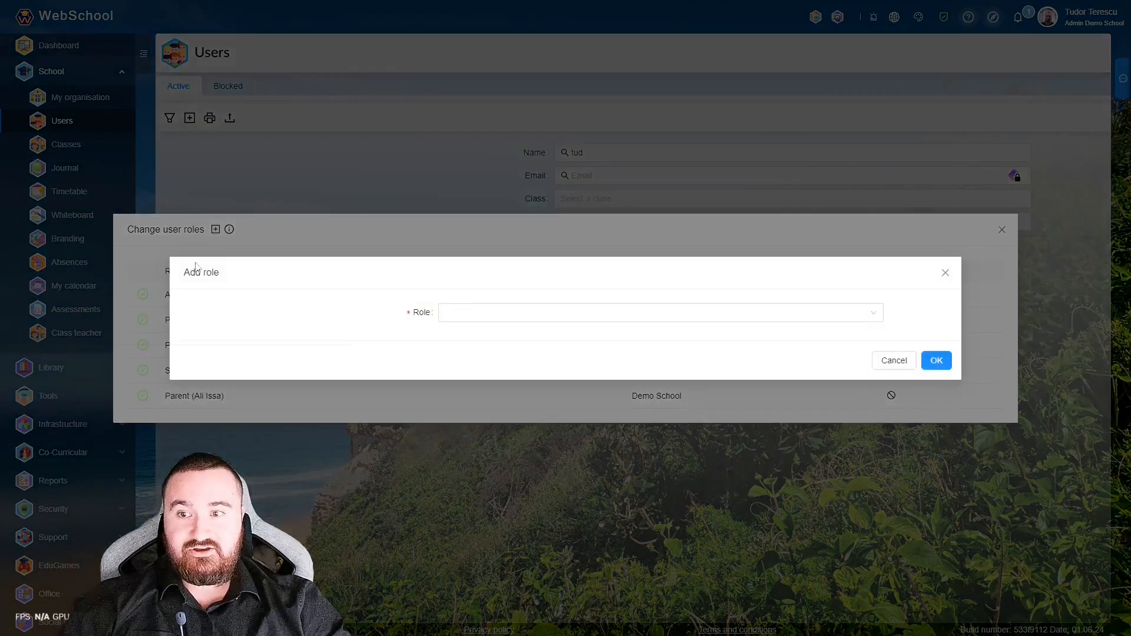
pyautogui.click(502, 311)
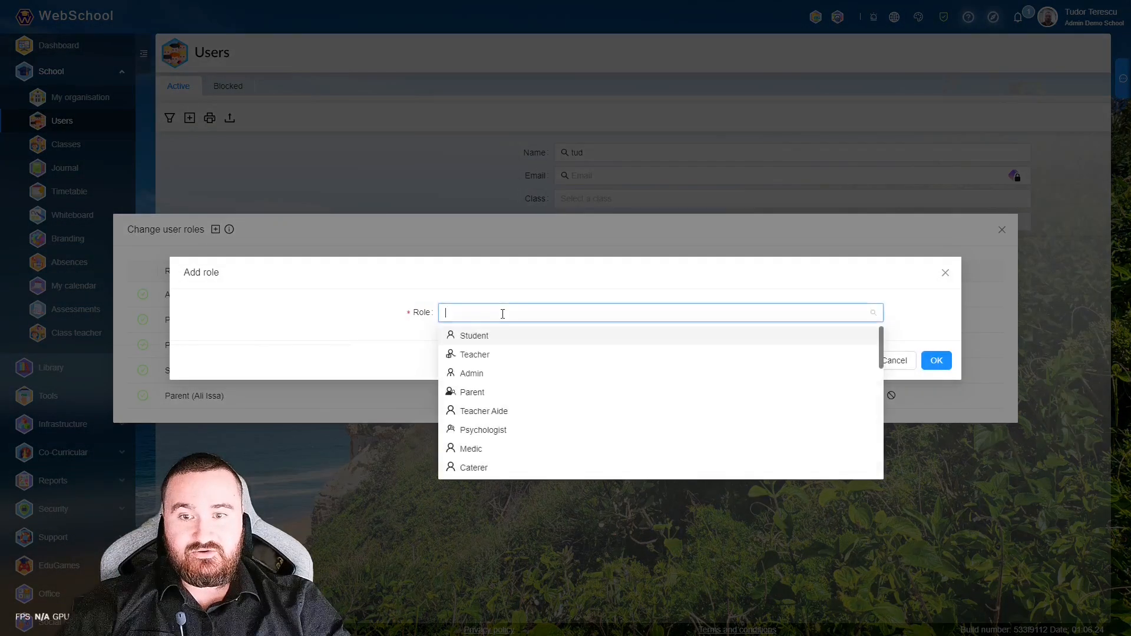
pyautogui.click(475, 391)
pyautogui.click(494, 325)
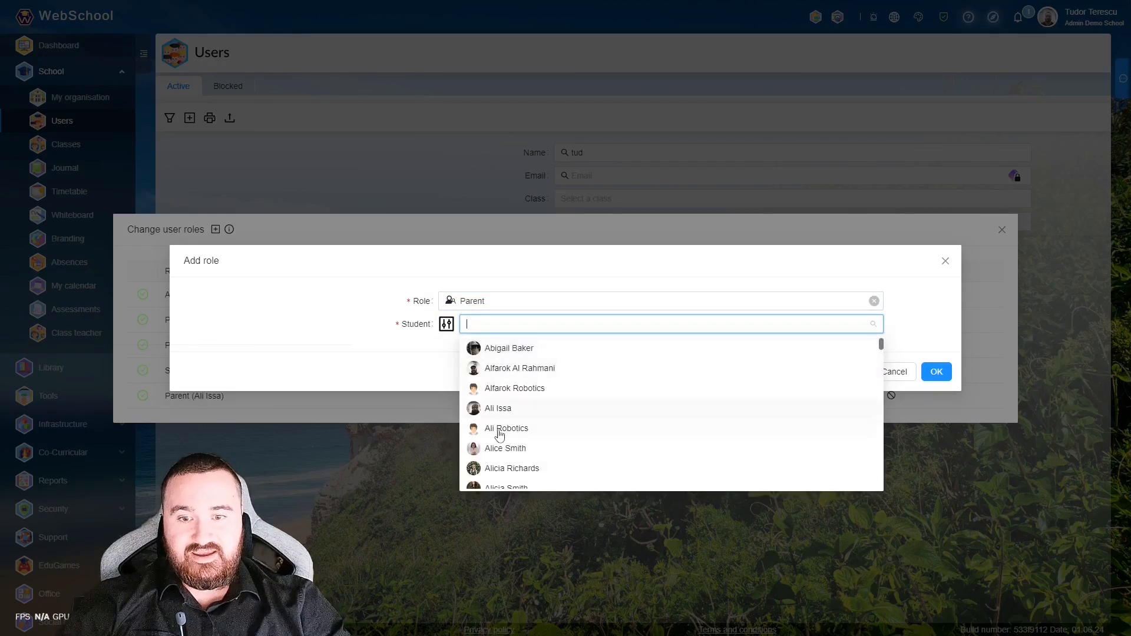
pyautogui.click(500, 435)
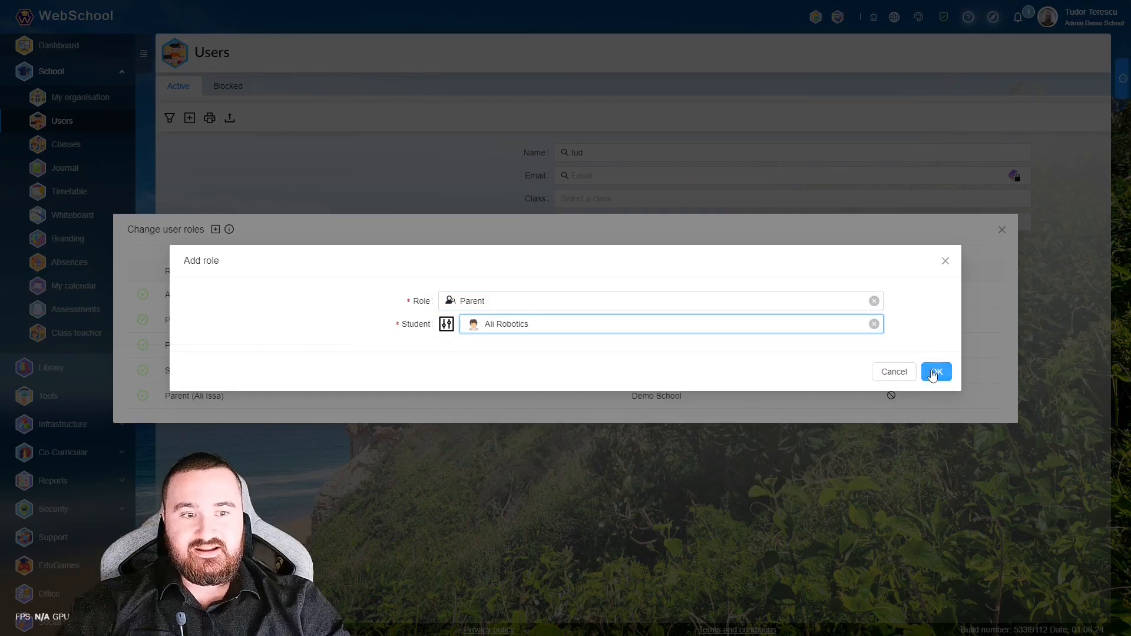
pyautogui.click(936, 371)
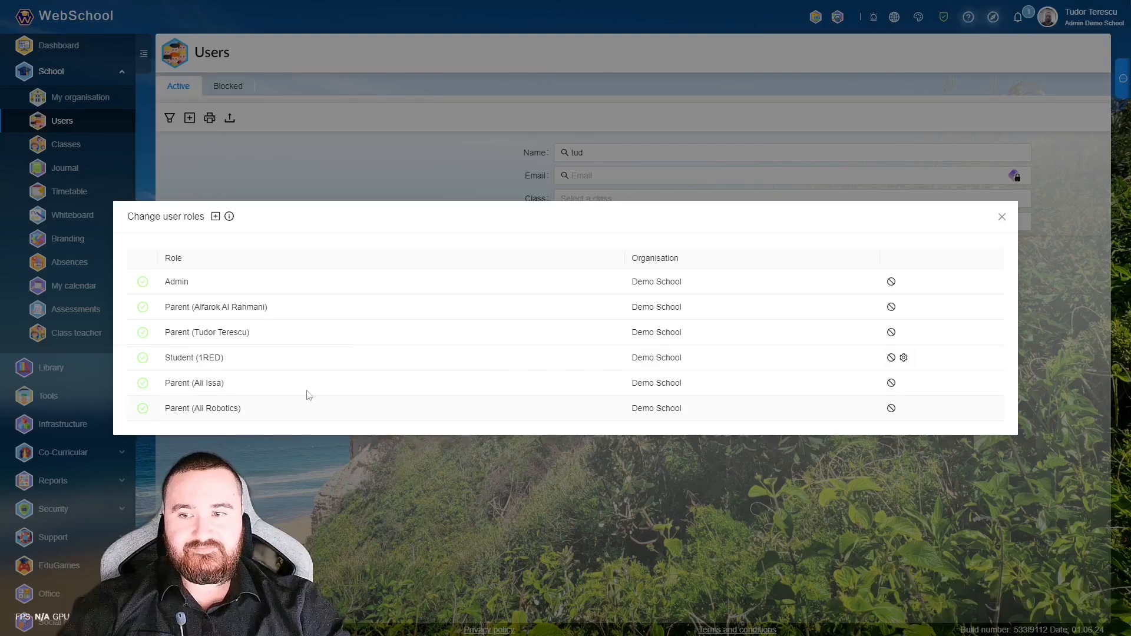
pyautogui.click(1001, 218)
pyautogui.click(1048, 19)
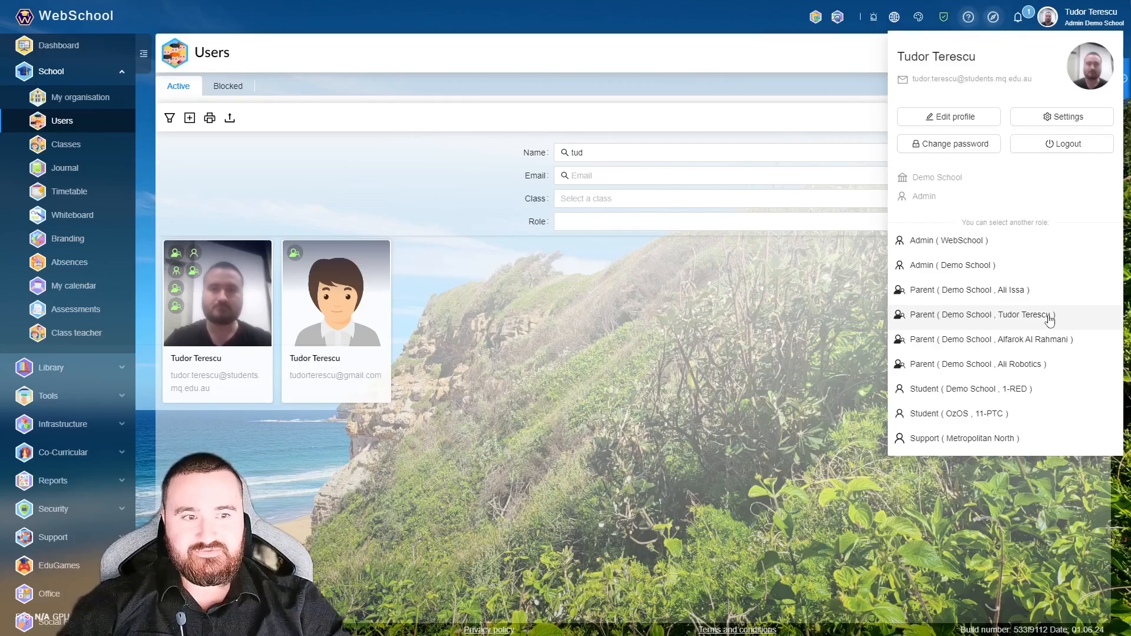
pyautogui.click(1031, 318)
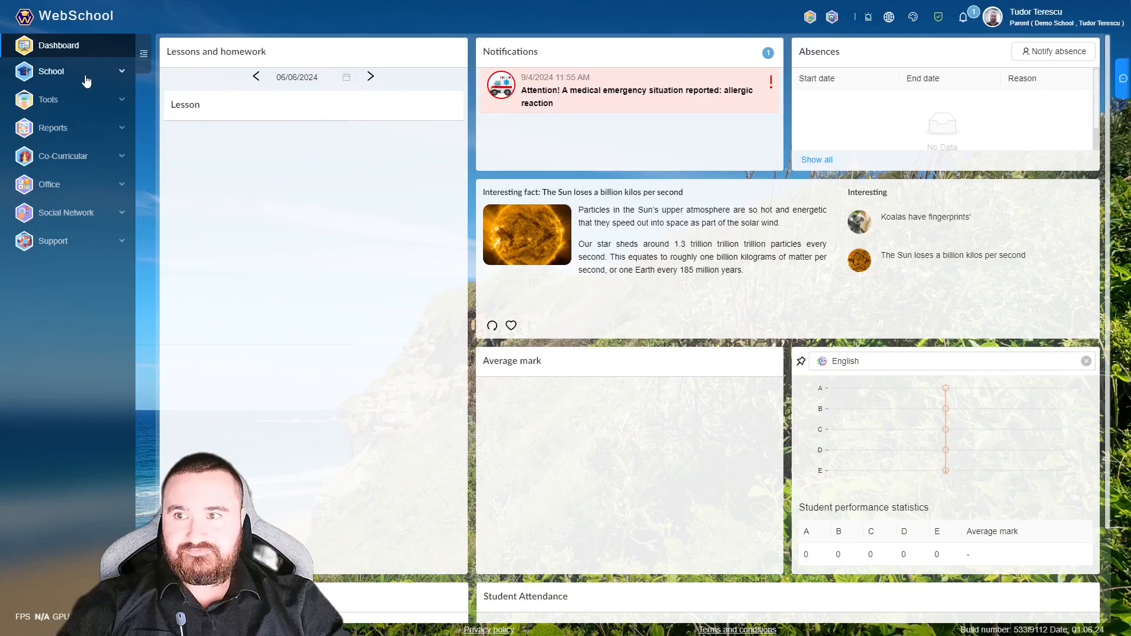
# - As the Demo School parent, view the child's Student Report, Student planner and My Medical pages
pyautogui.click(87, 82)
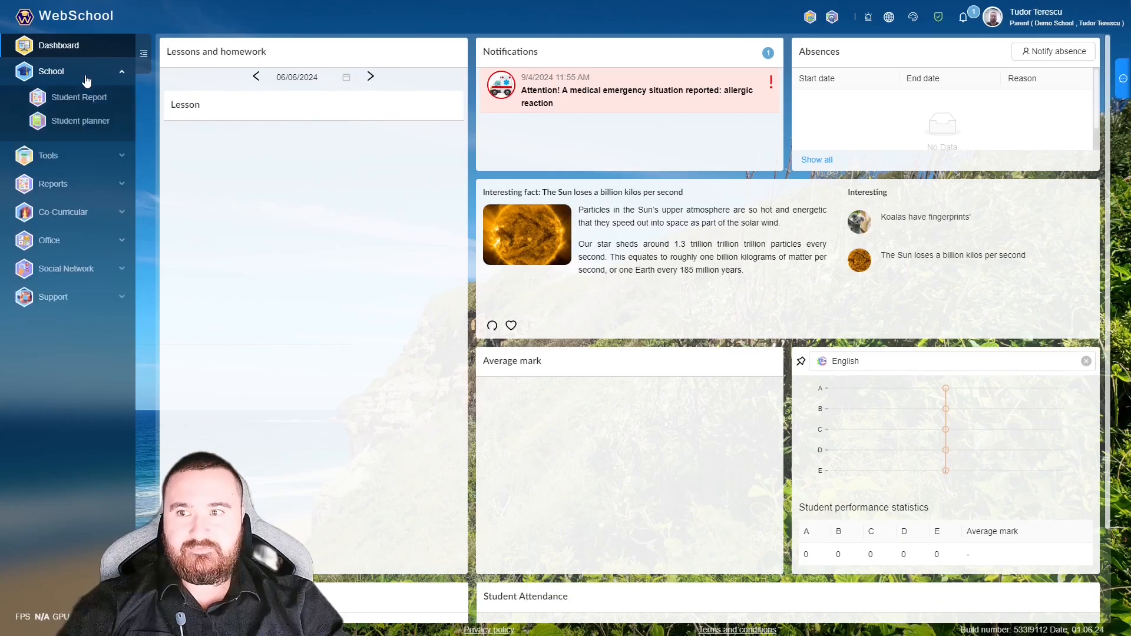
pyautogui.click(83, 99)
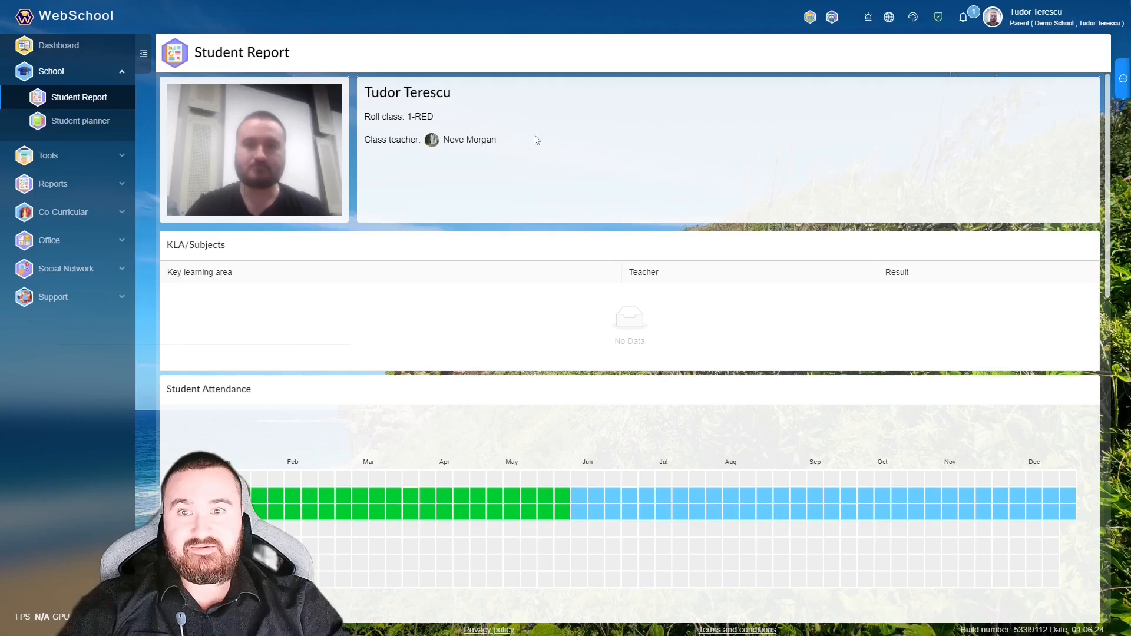
pyautogui.click(81, 121)
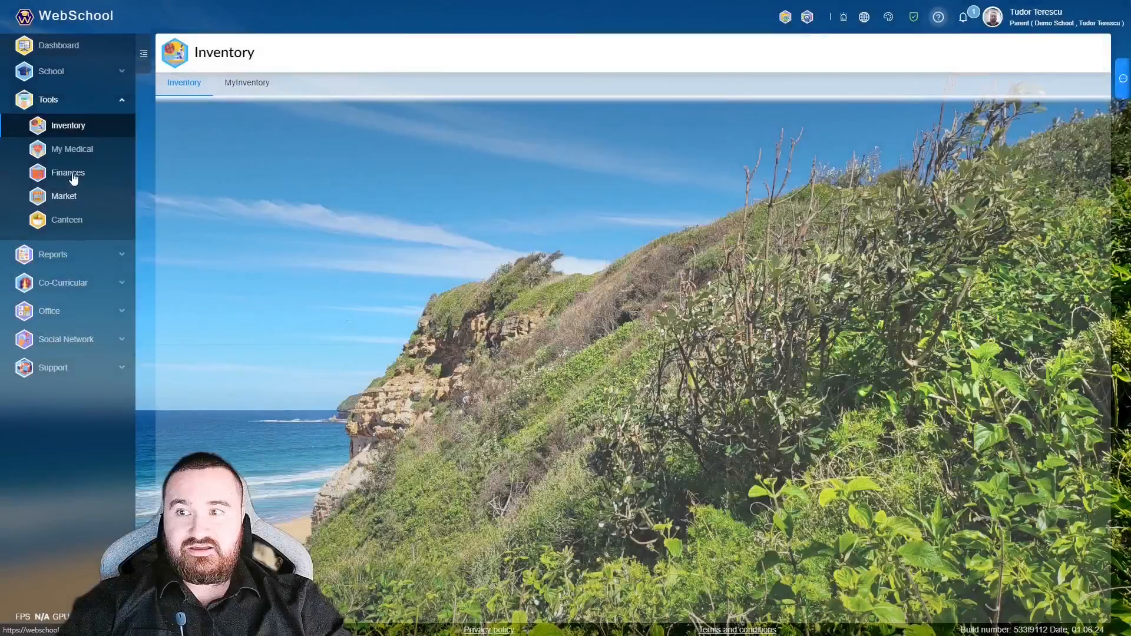
pyautogui.click(75, 148)
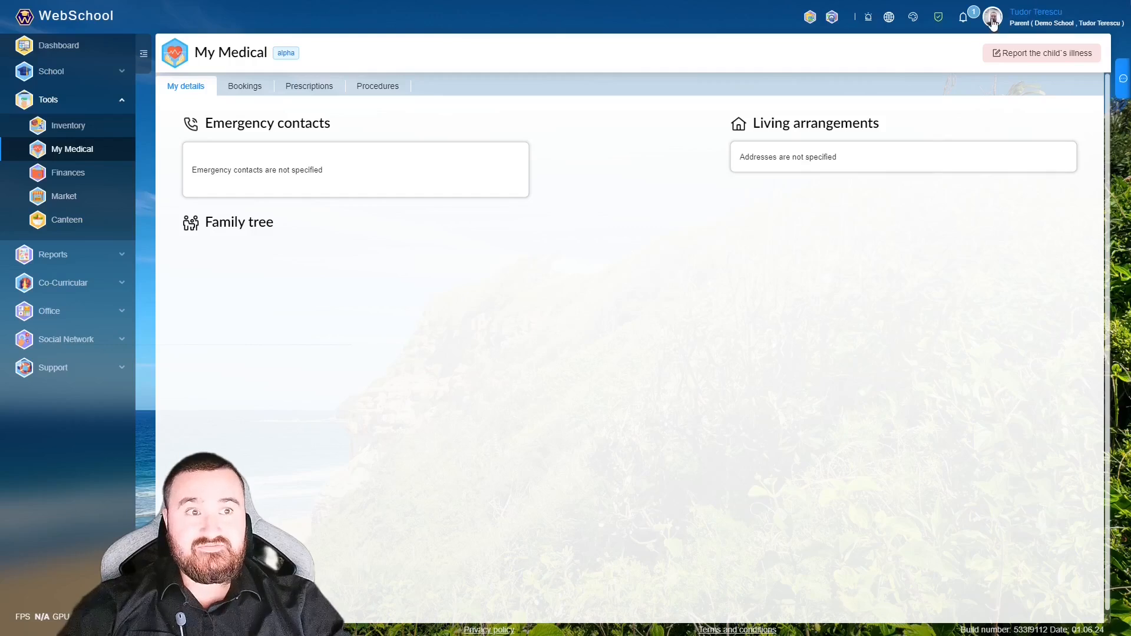
pyautogui.click(994, 22)
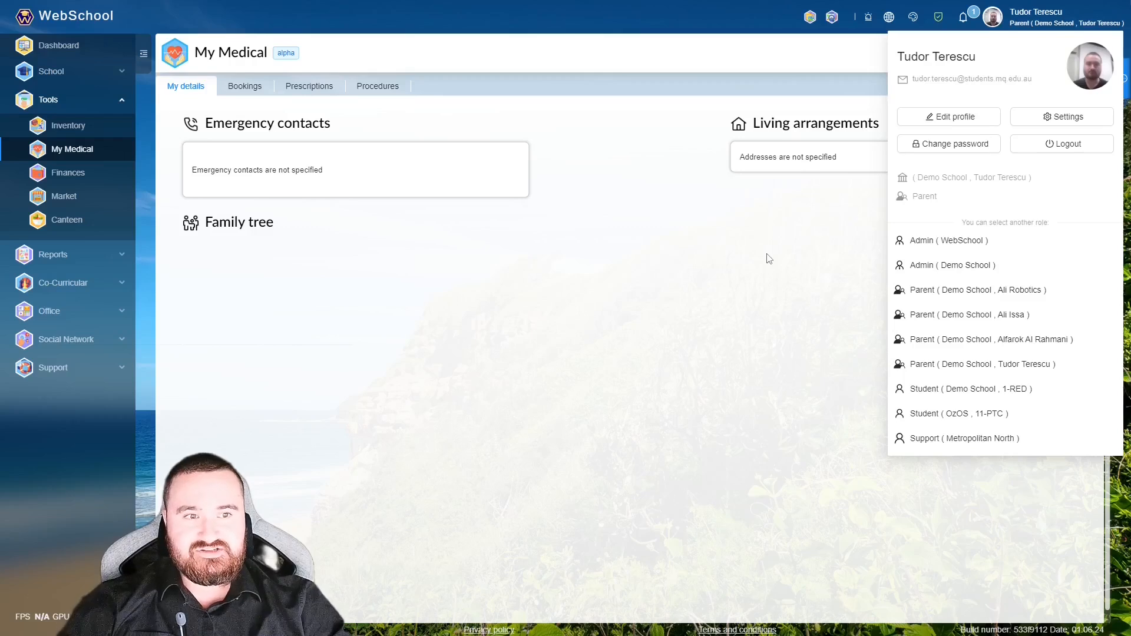
# - Switch back to the Admin role and open the School's Users list
pyautogui.click(992, 241)
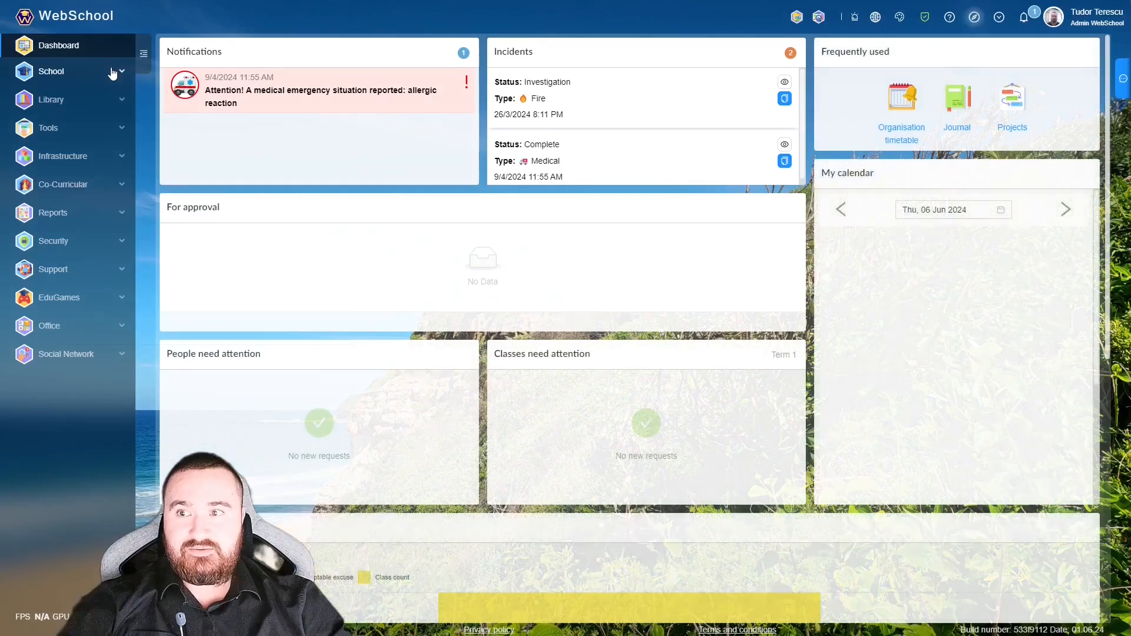
pyautogui.click(112, 72)
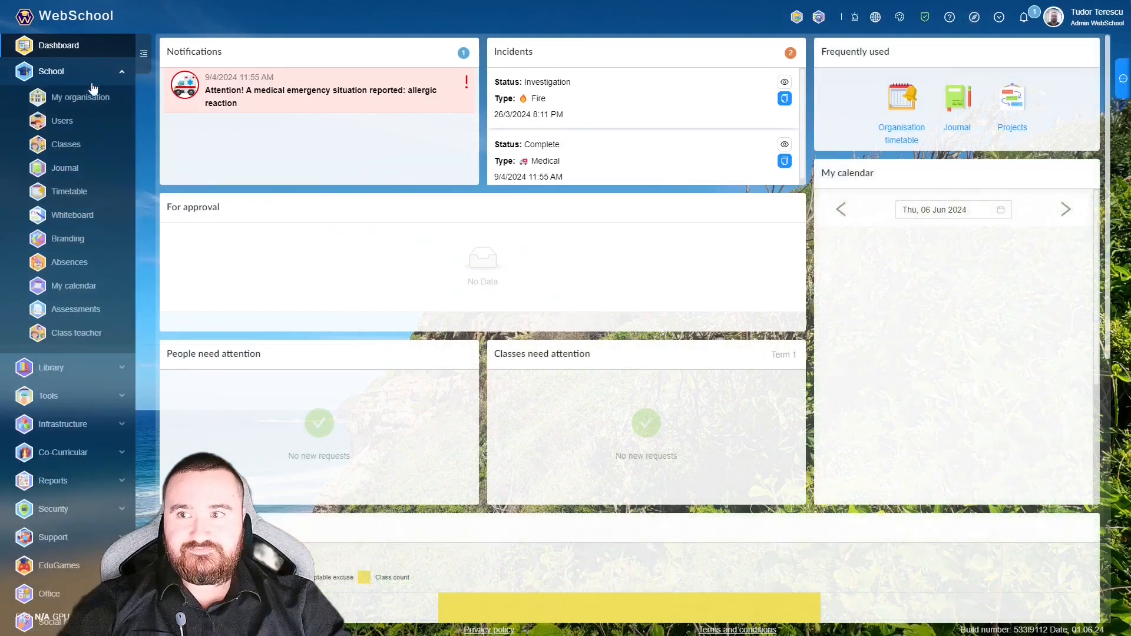
pyautogui.click(64, 122)
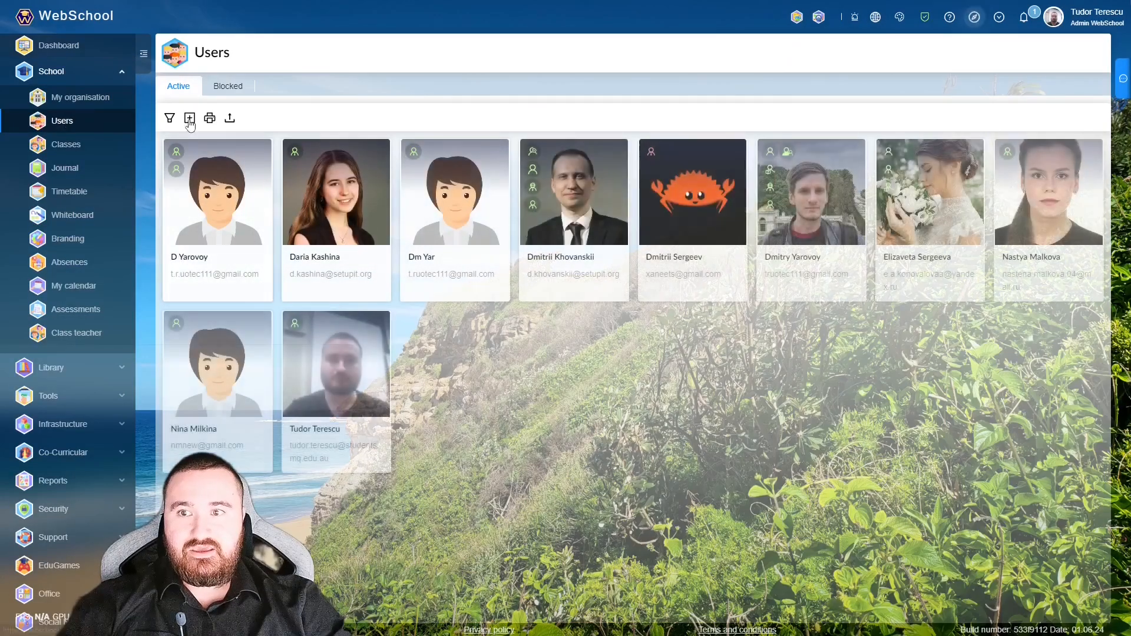
# - Start a new user with a saved email address, triggering the existing-user warning
pyautogui.click(190, 118)
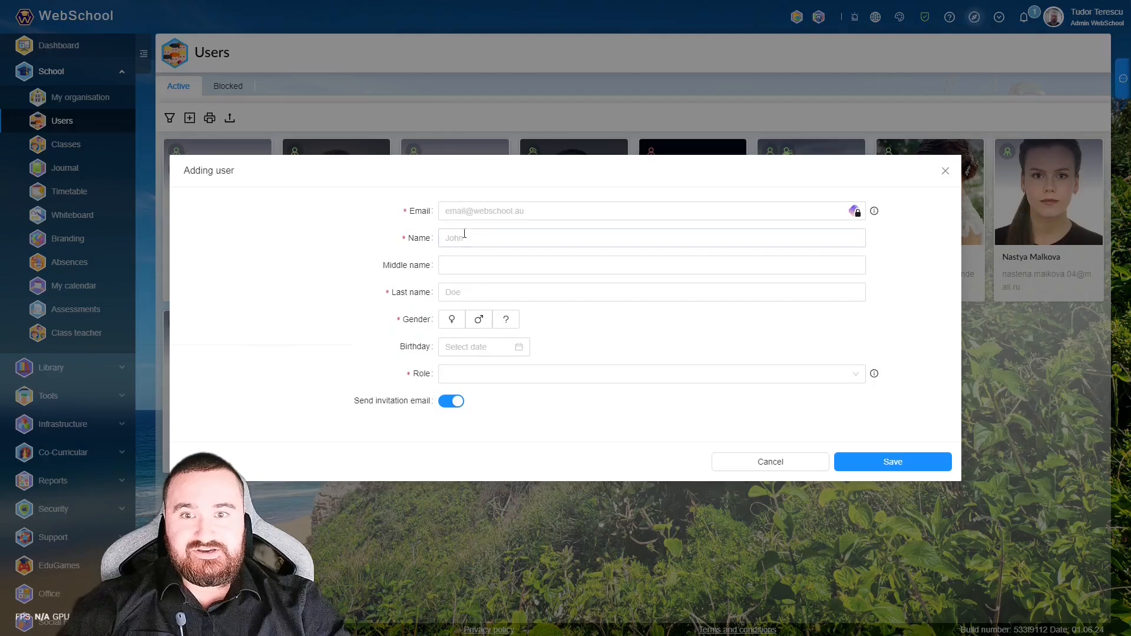
pyautogui.click(489, 216)
pyautogui.click(539, 241)
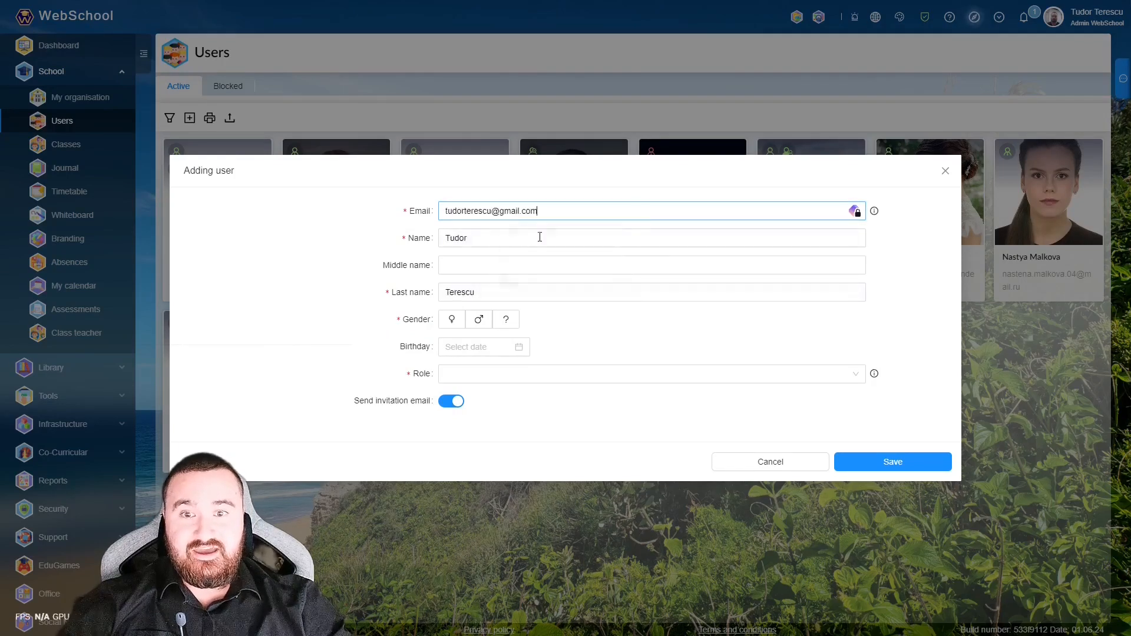
pyautogui.click(691, 319)
pyautogui.moveTo(485, 85); pyautogui.dragTo(647, 89)
pyautogui.click(644, 117)
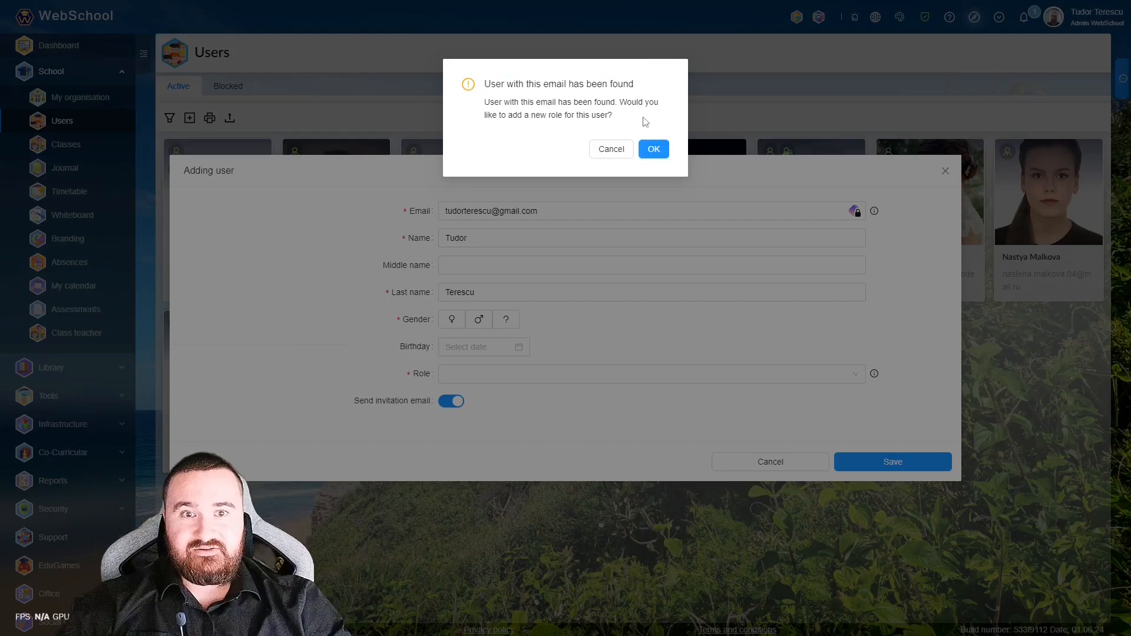
# - Accept adding a role, try Student then Parent without linking a child, and discard the form
pyautogui.click(653, 149)
pyautogui.click(591, 384)
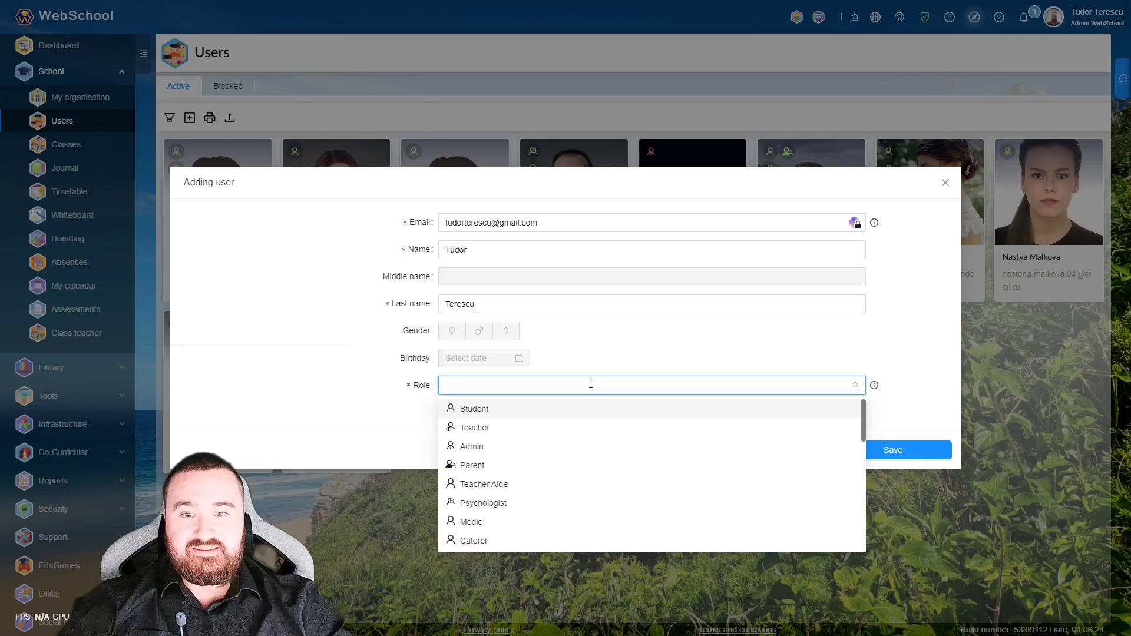
pyautogui.click(530, 407)
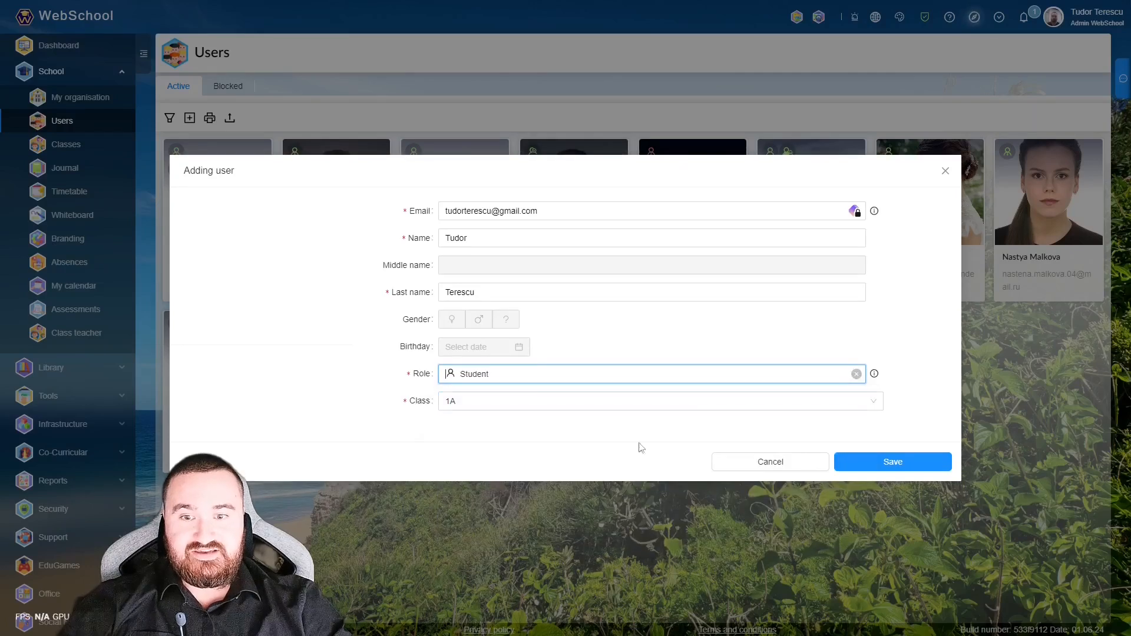
pyautogui.click(590, 382)
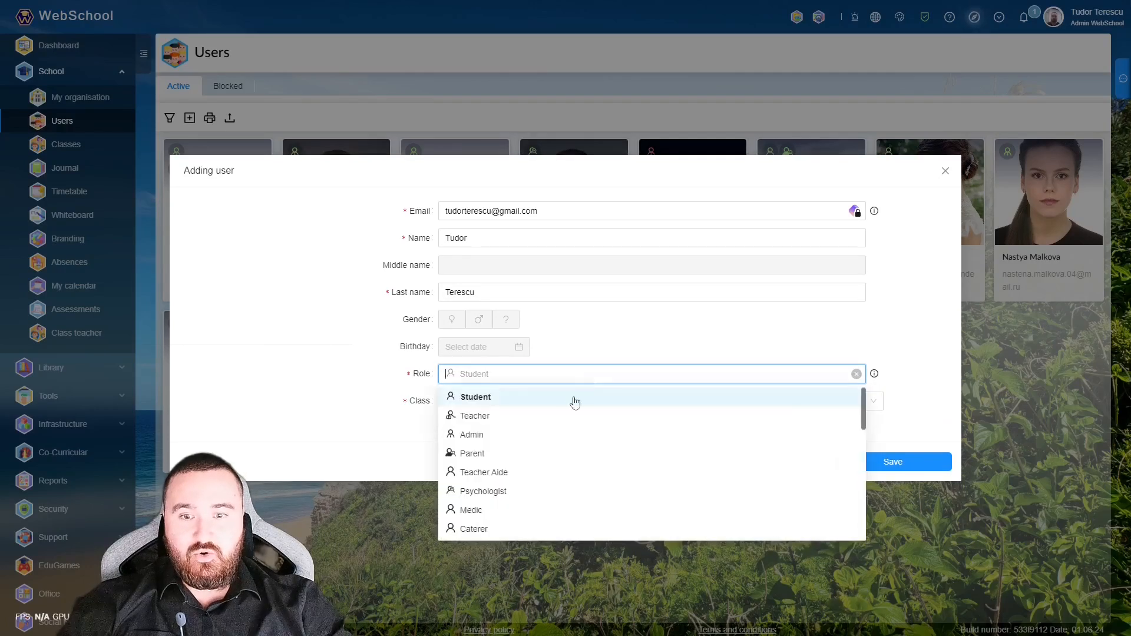
pyautogui.click(518, 454)
pyautogui.click(516, 403)
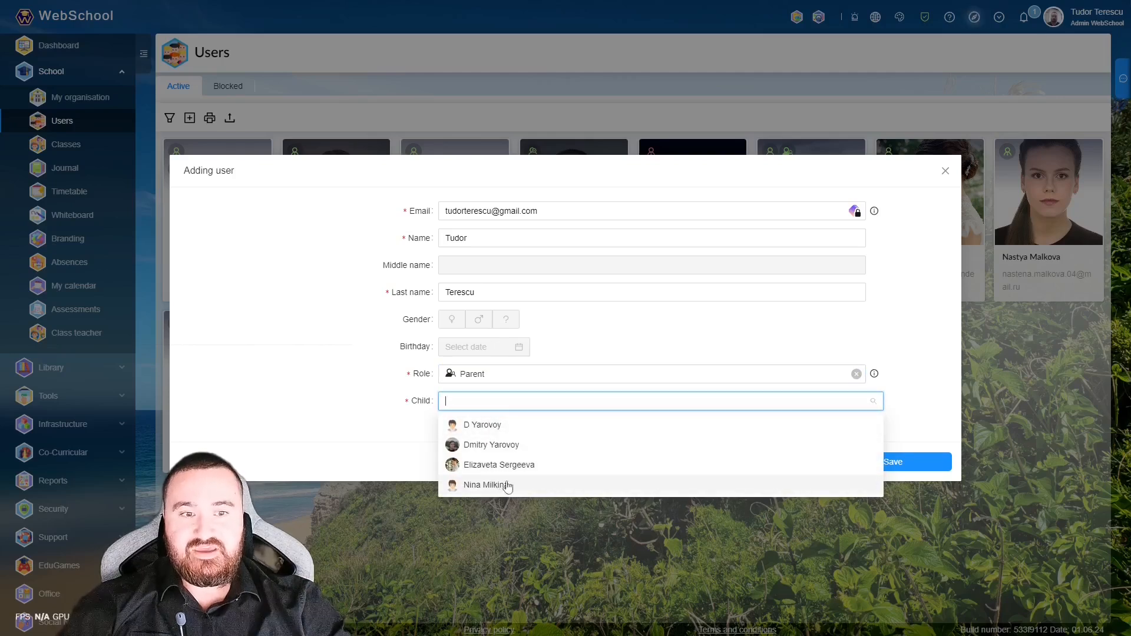
pyautogui.click(672, 326)
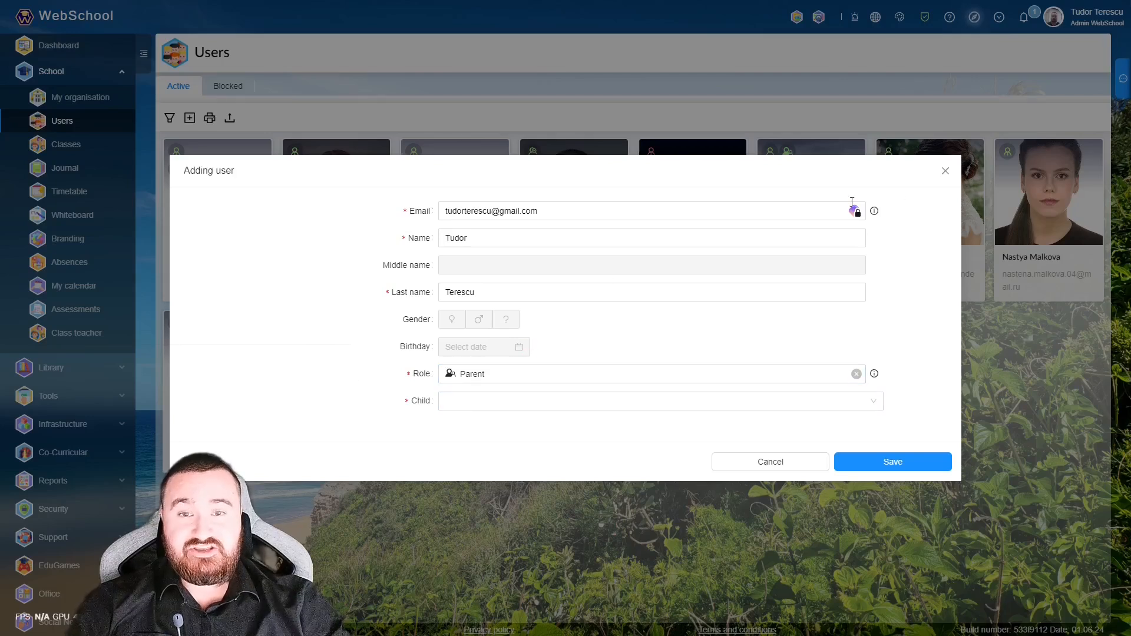
pyautogui.click(945, 171)
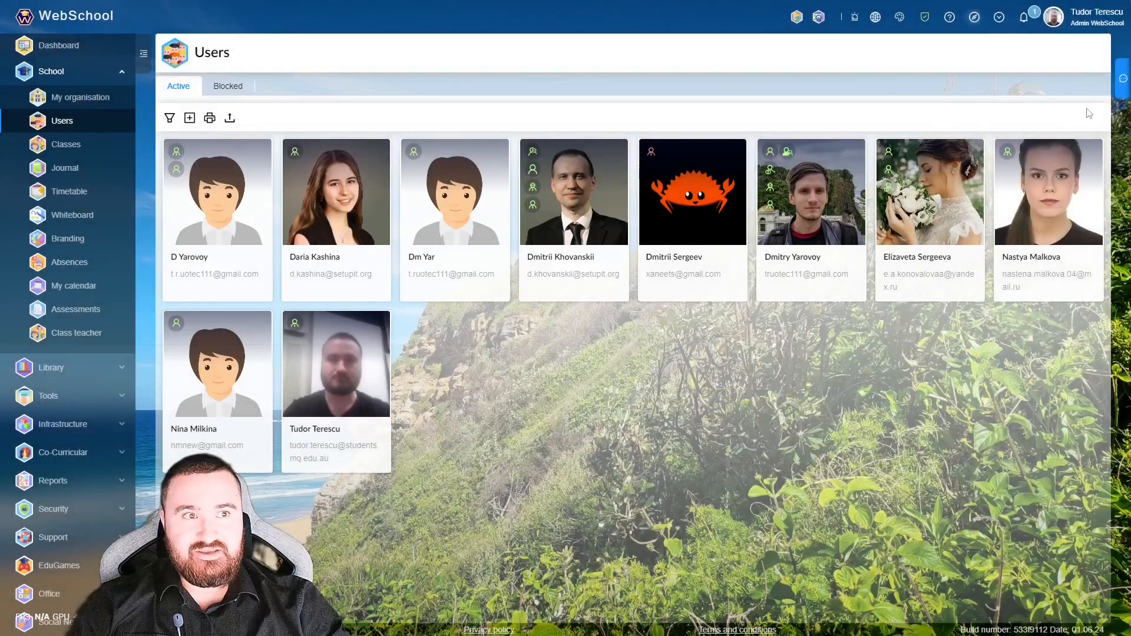
pyautogui.click(1054, 19)
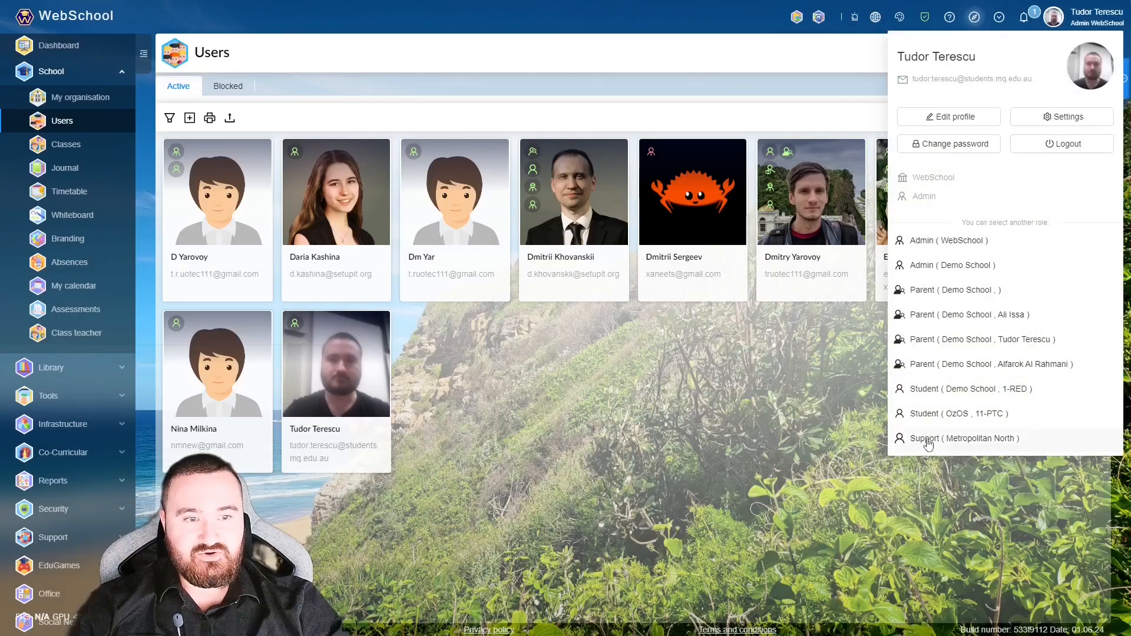
# - Try the Demo School student role (1-RED), then return as Demo School Admin to its Users list
pyautogui.click(947, 388)
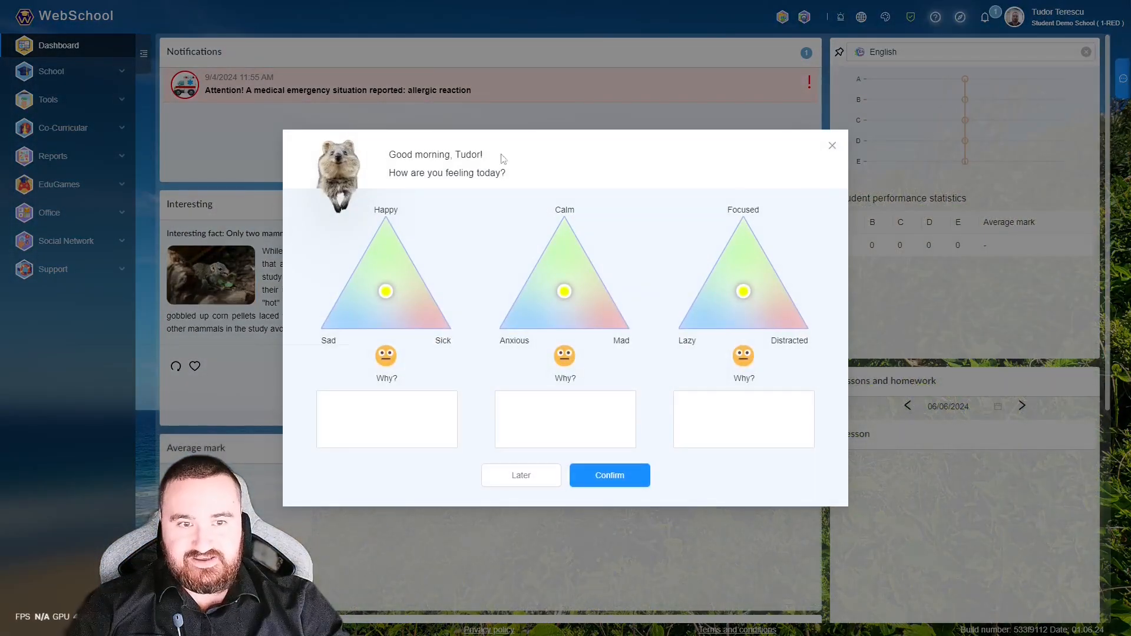
pyautogui.click(833, 146)
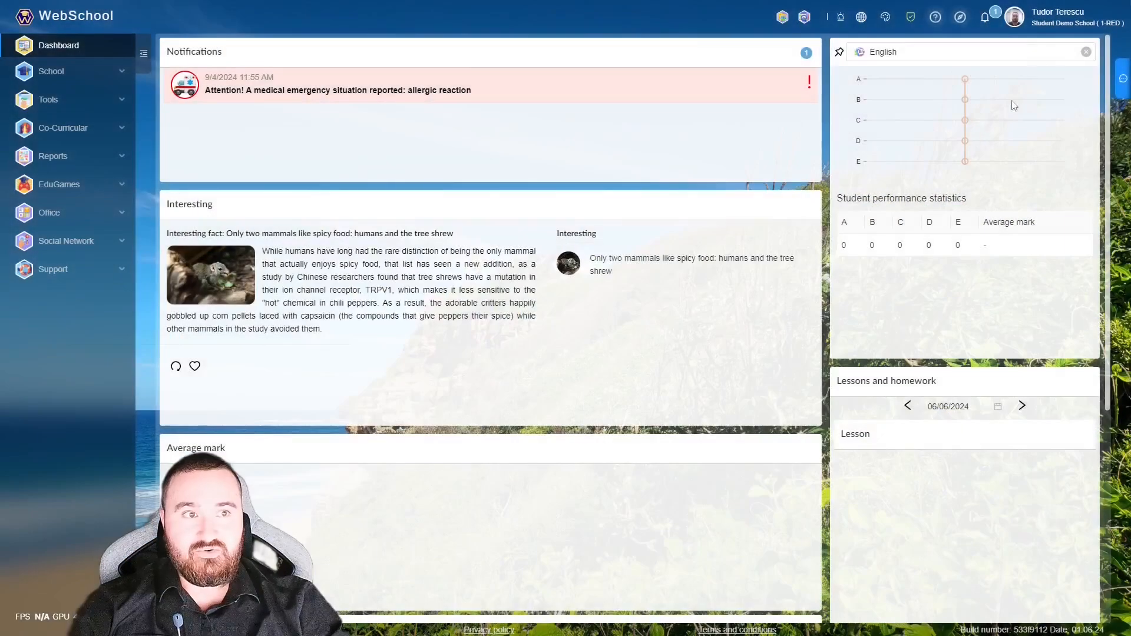
pyautogui.click(1019, 18)
pyautogui.click(973, 267)
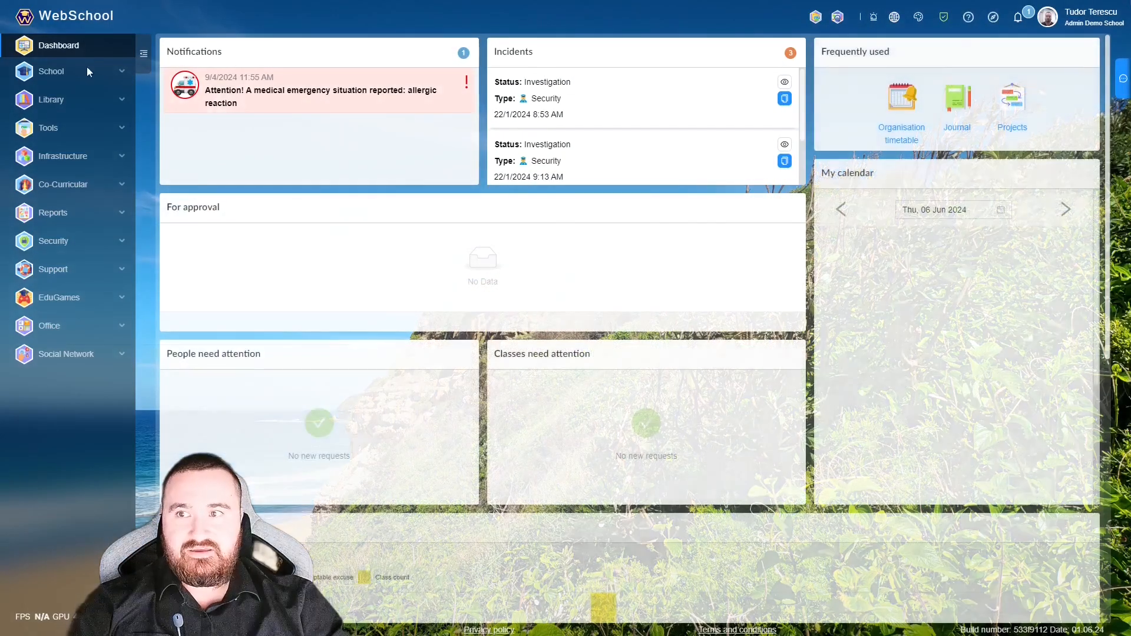
pyautogui.click(83, 71)
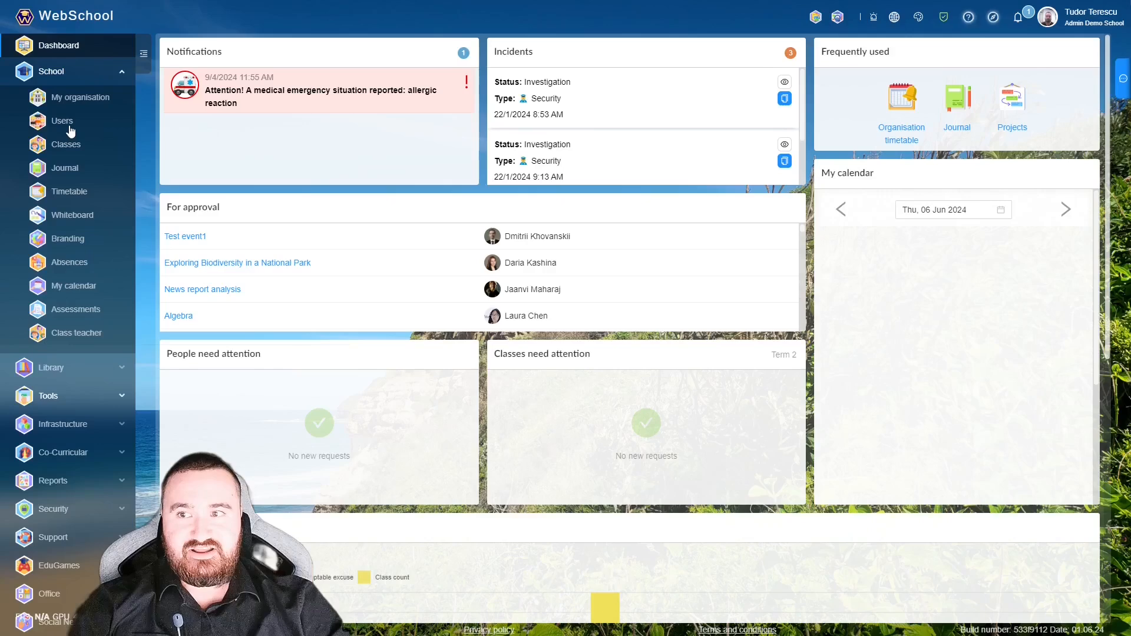
pyautogui.click(66, 120)
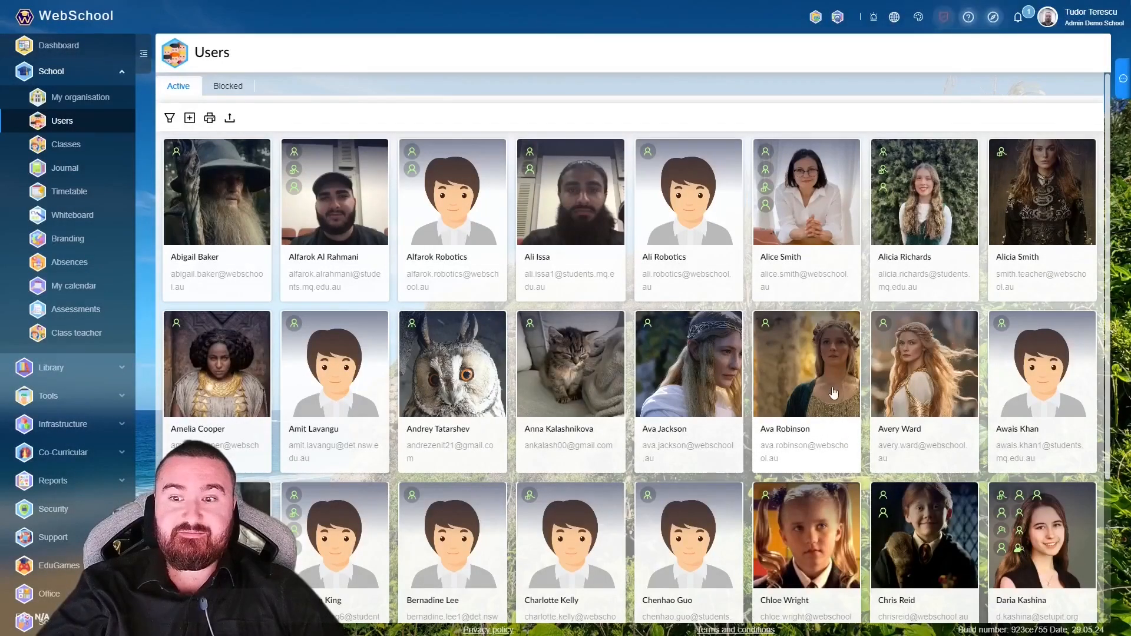
# - Review a student card's roles and open its class transfer settings to list available classes
pyautogui.rightClick(806, 380)
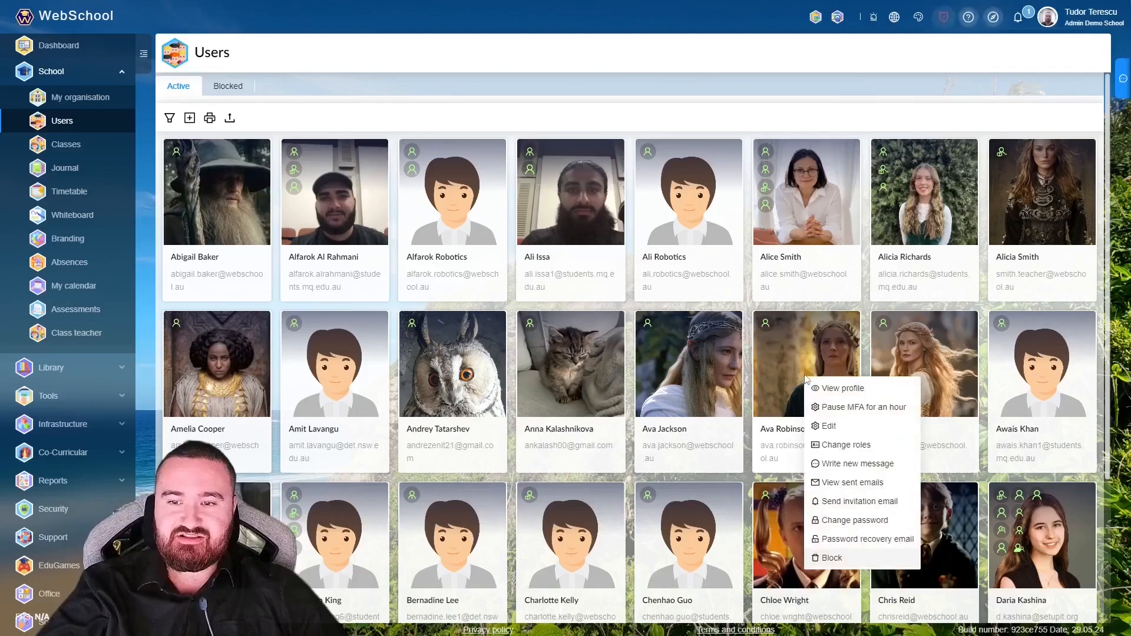
pyautogui.click(853, 444)
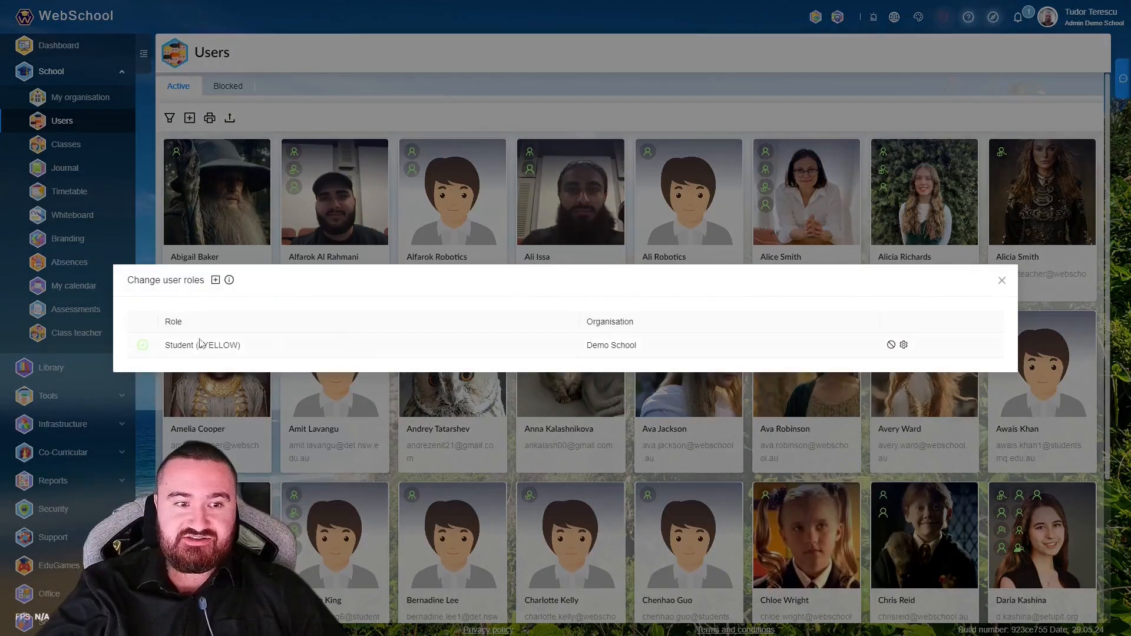
pyautogui.moveTo(166, 349); pyautogui.dragTo(258, 351)
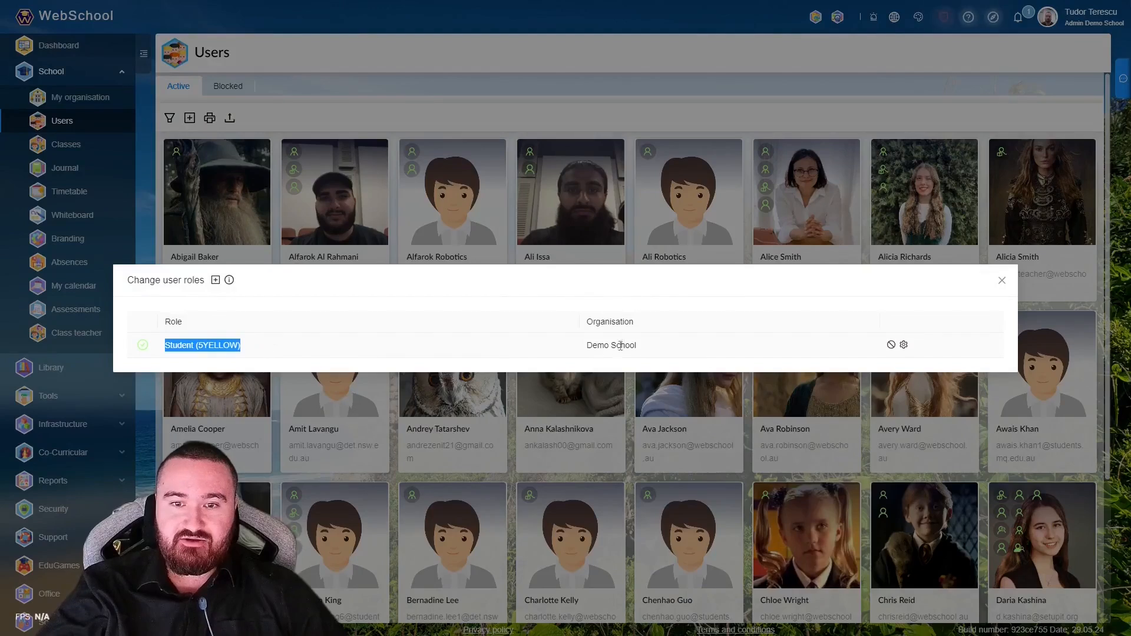
pyautogui.click(593, 345)
pyautogui.click(903, 345)
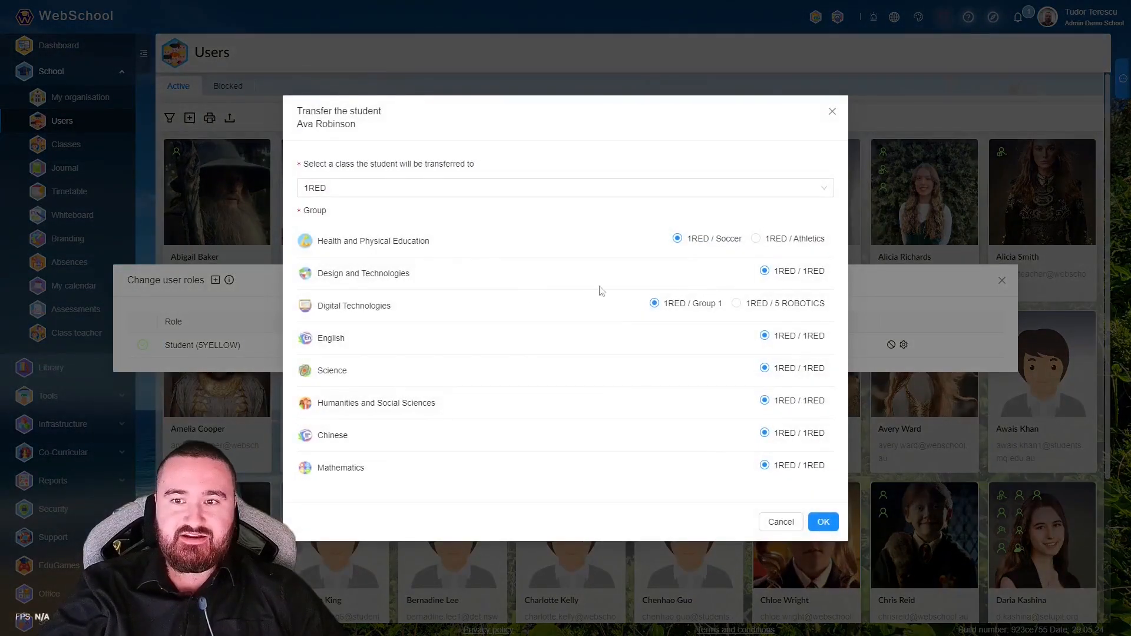
pyautogui.click(527, 191)
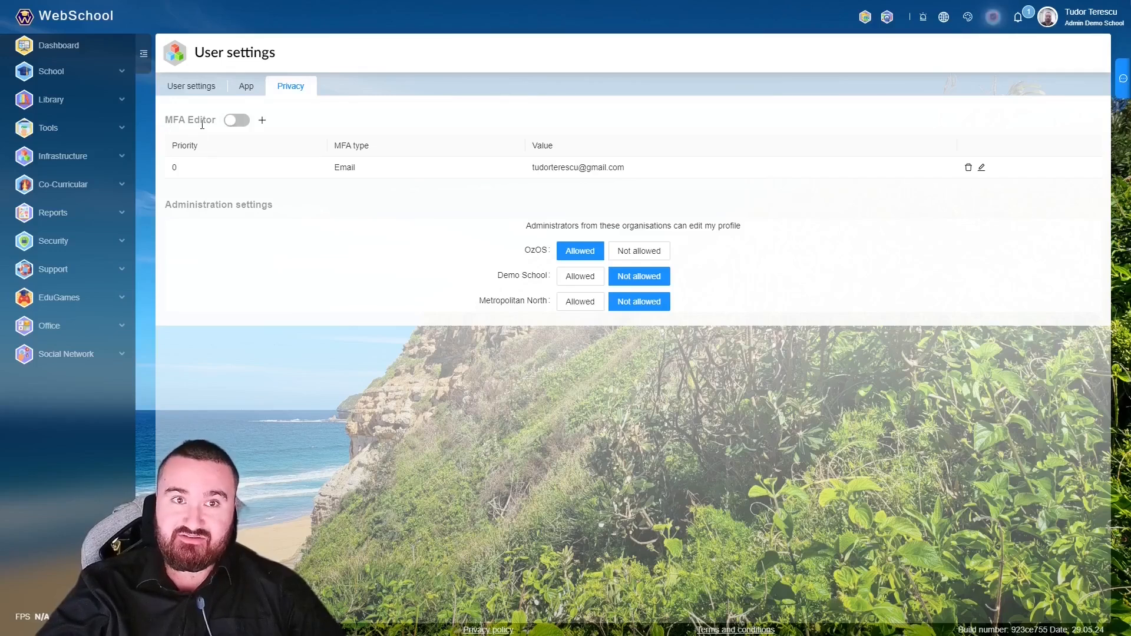
# - Enable the MFA Editor, try adding an Email MFA method without saving, and close the roles window
pyautogui.click(238, 122)
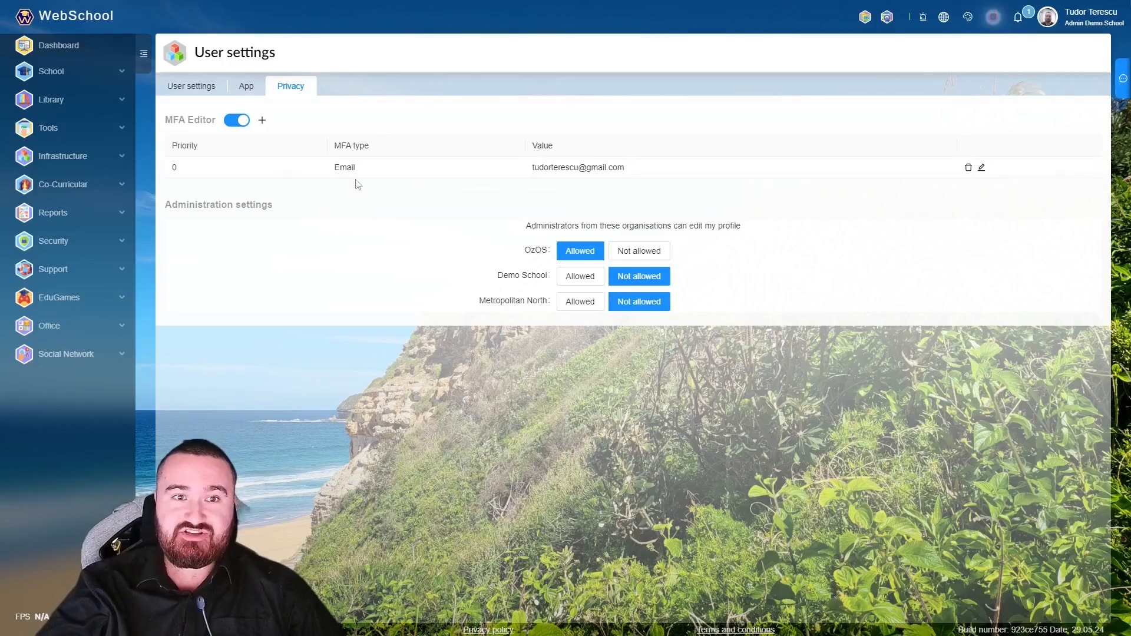
pyautogui.click(263, 124)
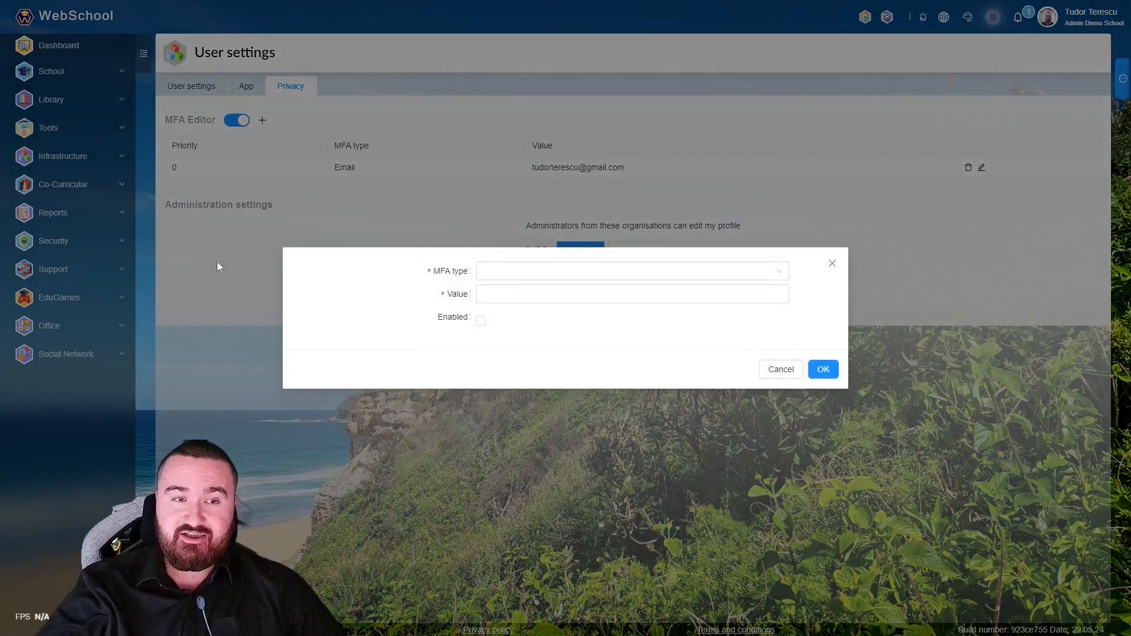
pyautogui.click(462, 282)
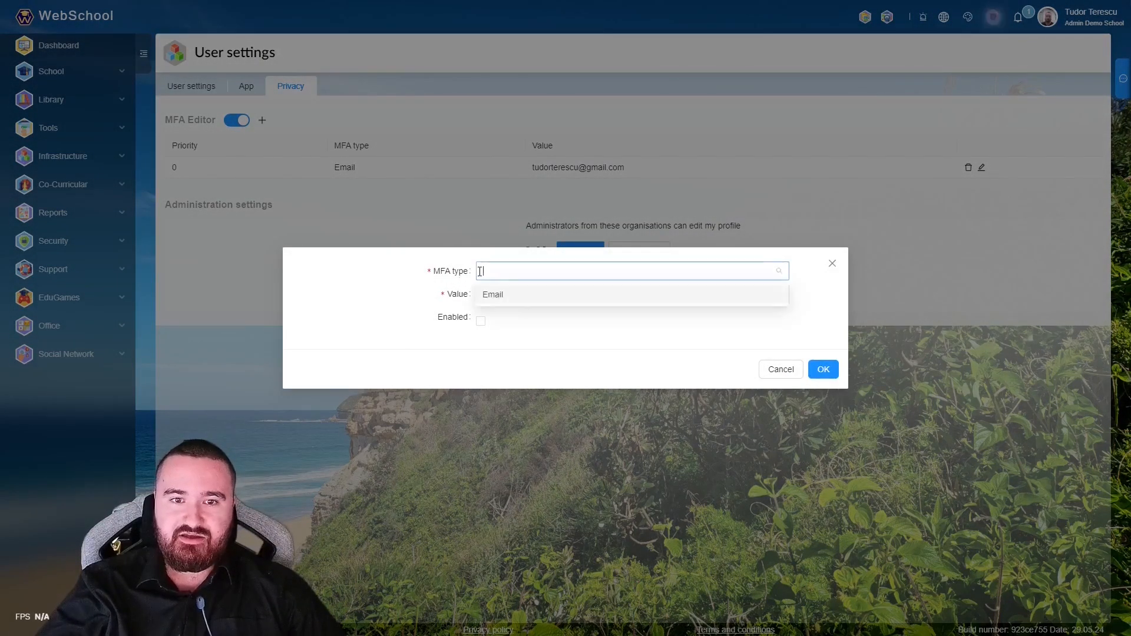
pyautogui.click(487, 300)
pyautogui.click(487, 295)
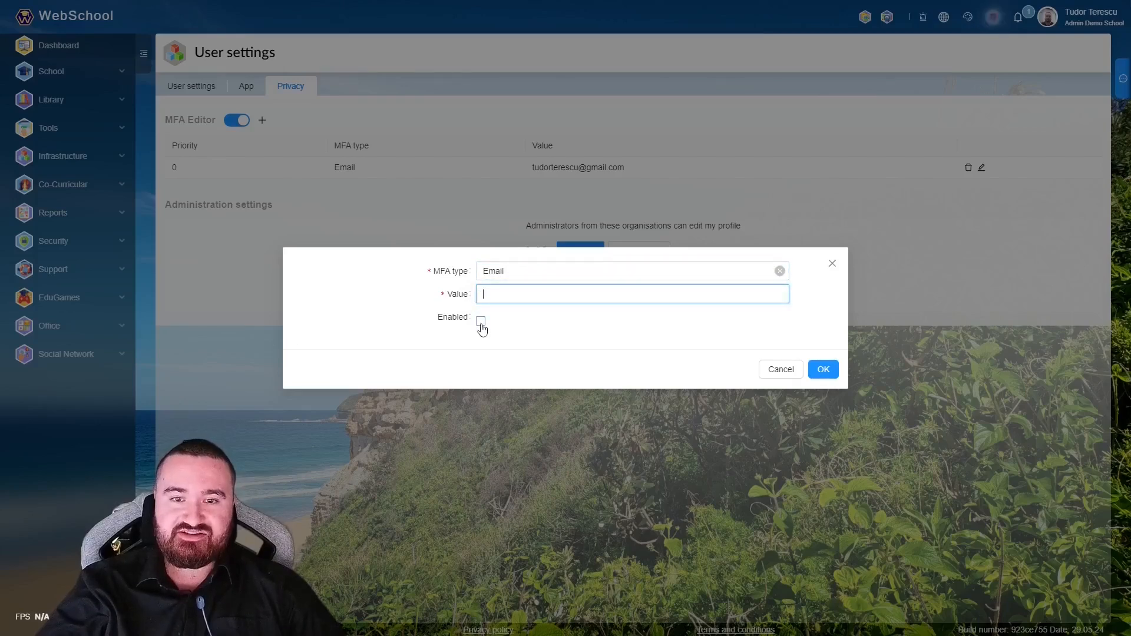
pyautogui.click(774, 371)
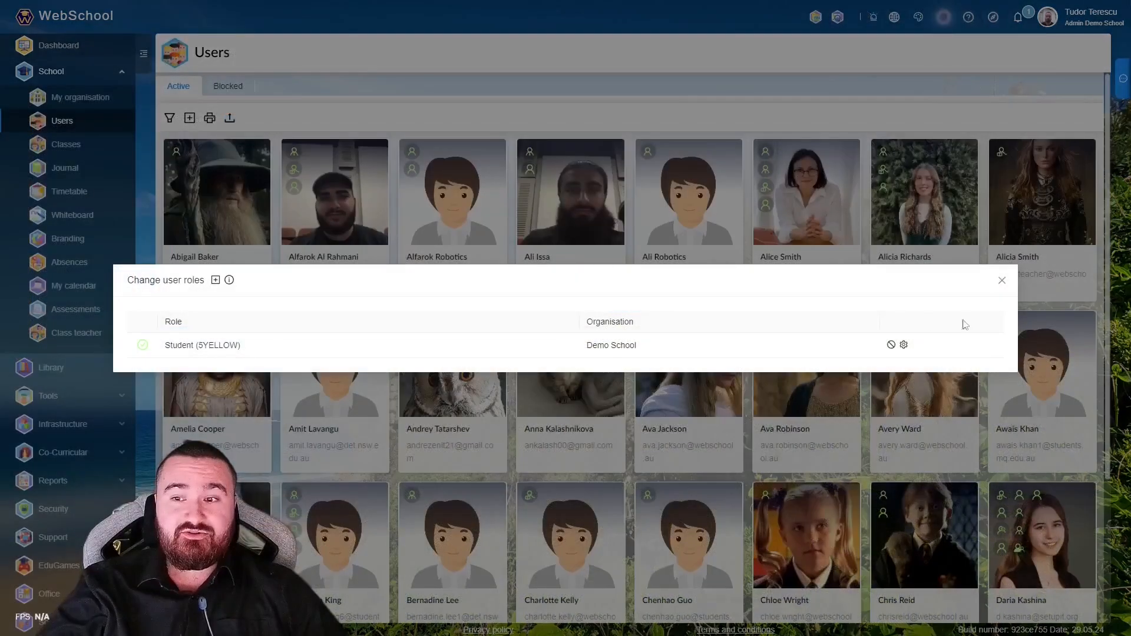
pyautogui.click(1008, 282)
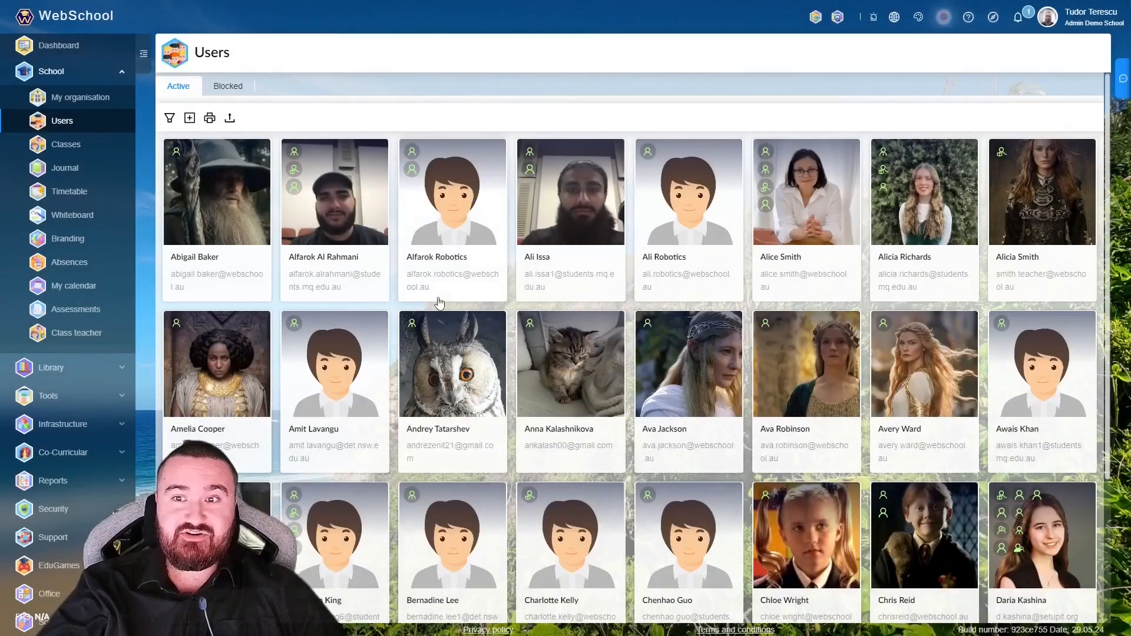